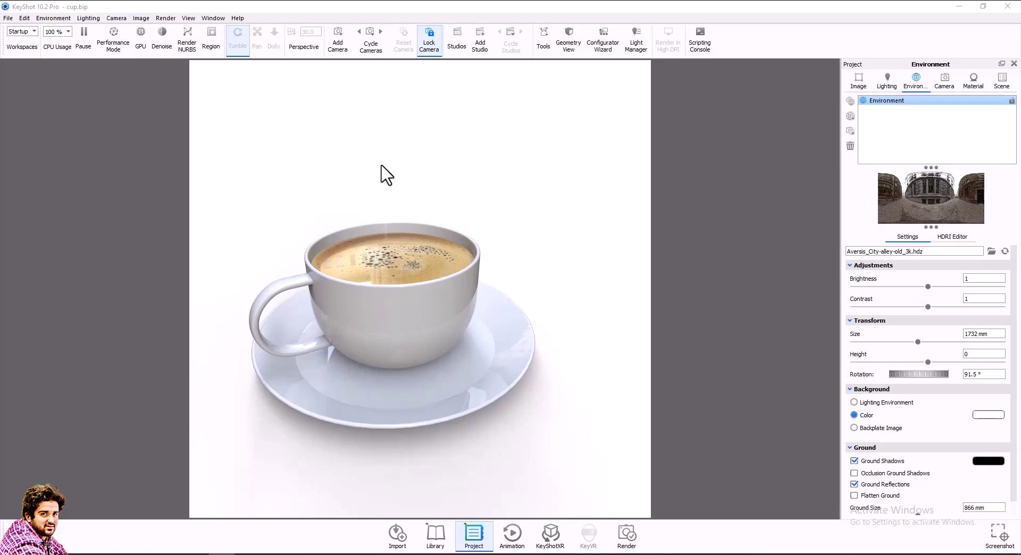
# Step: Open a new Chrome tab and search Google for 'smoke png'
pyautogui.click(48, 485)
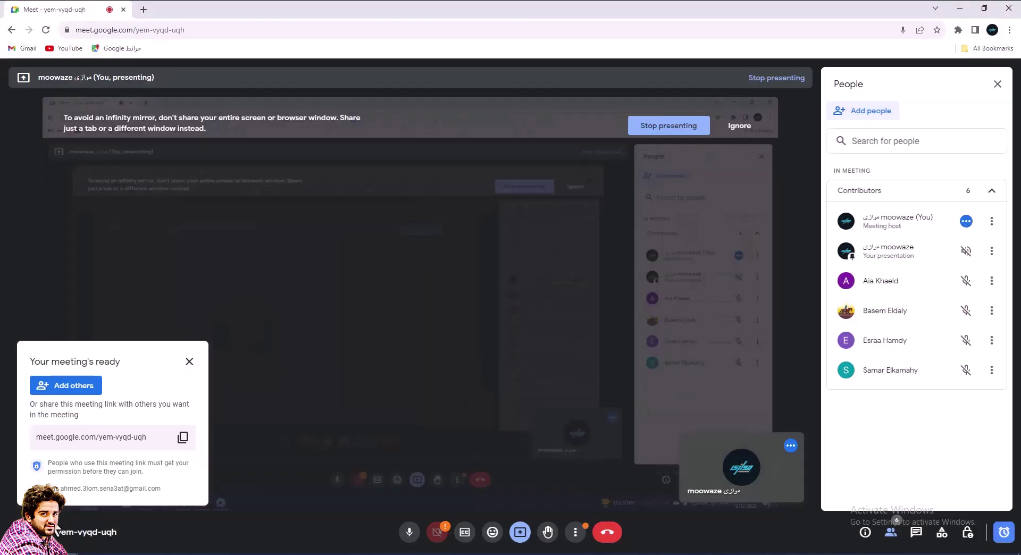
pyautogui.click(140, 10)
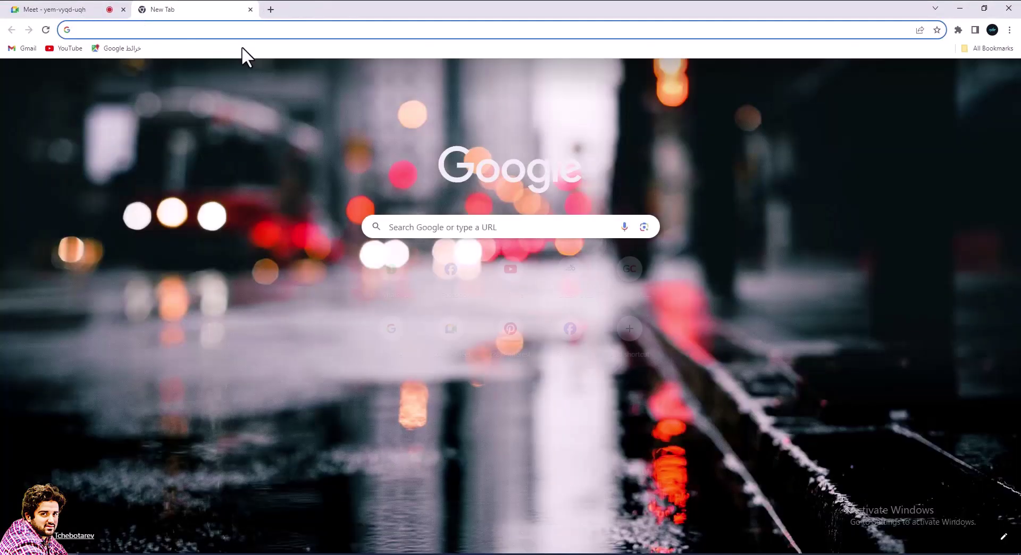
pyautogui.write('z')
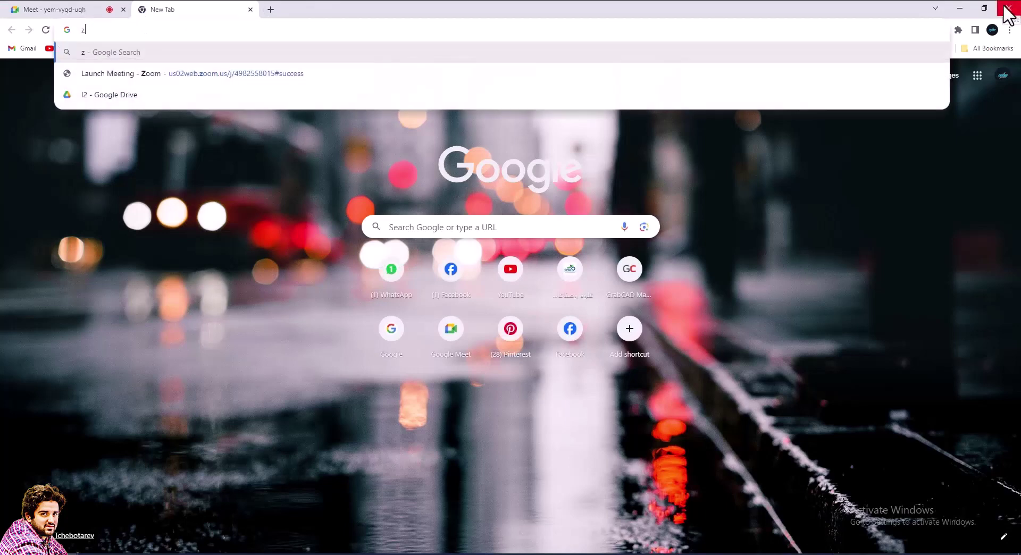
pyautogui.press('BackSpace')
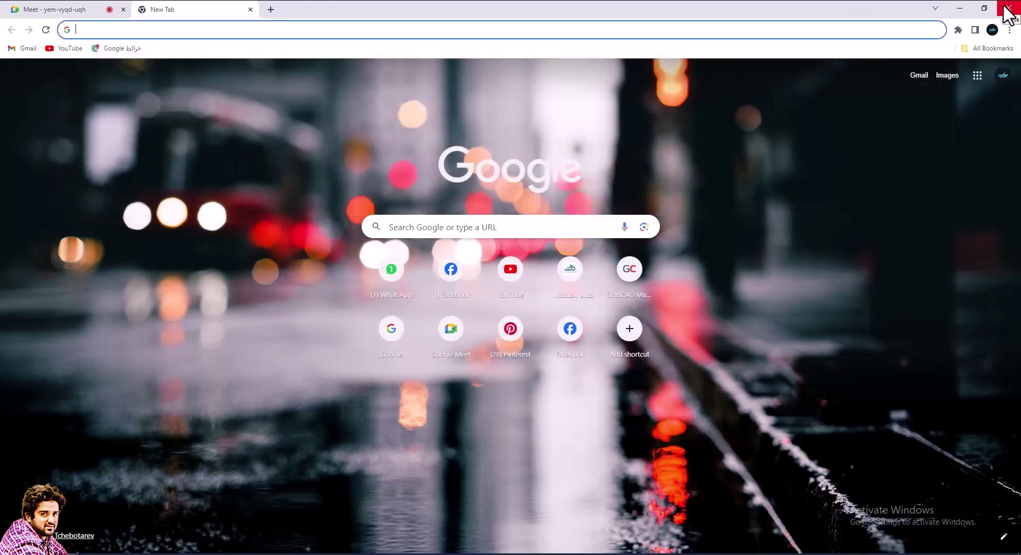
pyautogui.write('س')
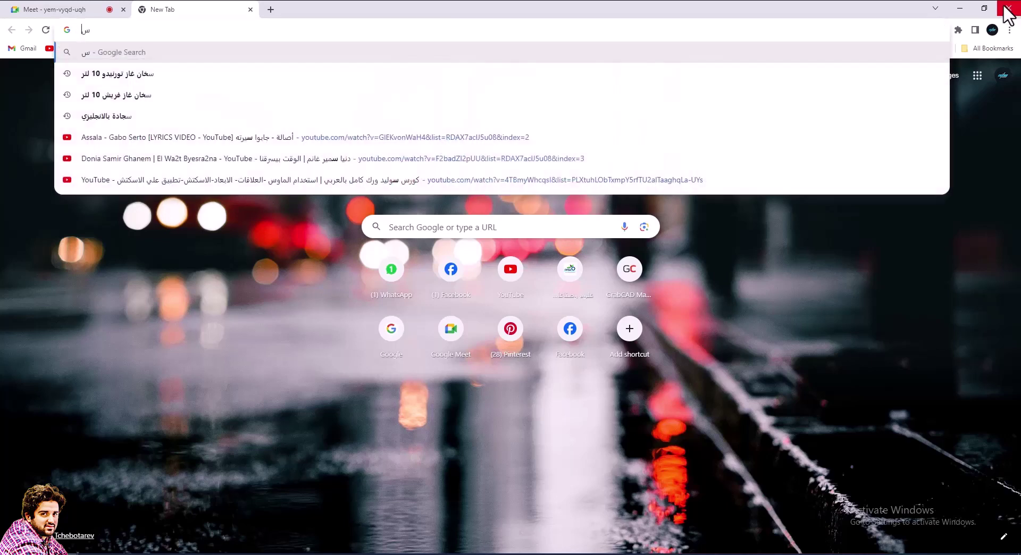
pyautogui.write('و')
pyautogui.press('BackSpace')
pyautogui.press('BackSpace')
pyautogui.write('sm')
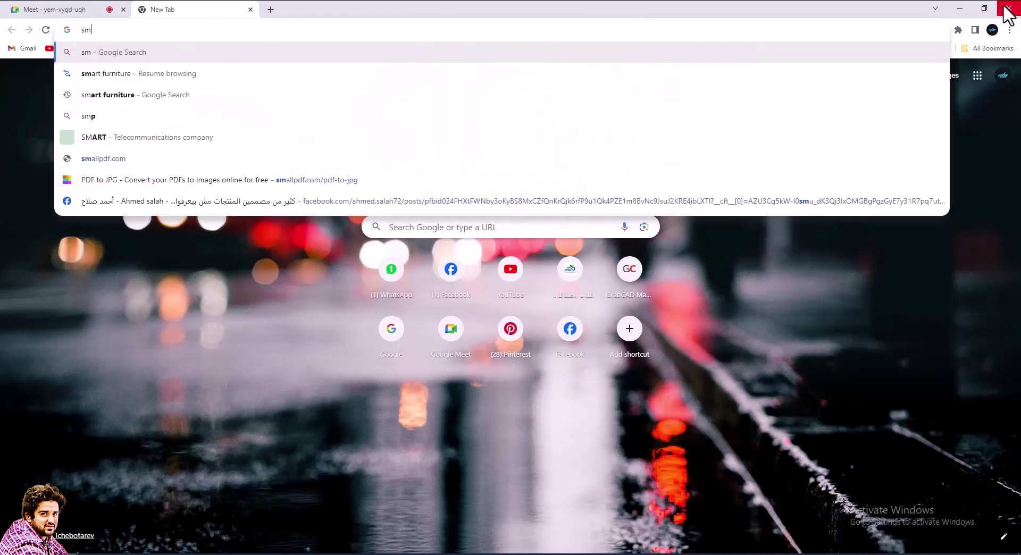
pyautogui.write('oke')
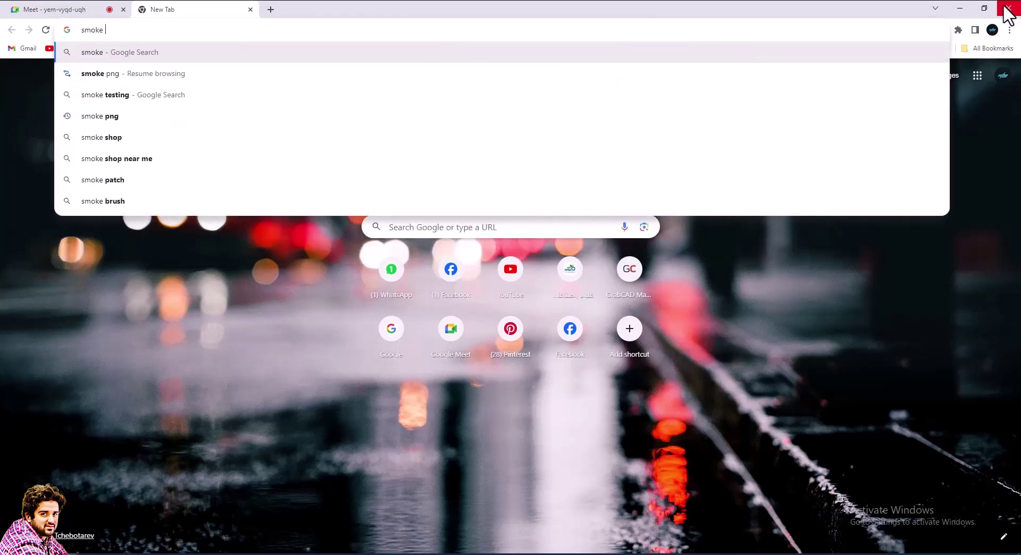
pyautogui.press('Down')
pyautogui.press('Down')
pyautogui.press('Down')
pyautogui.press('Return')
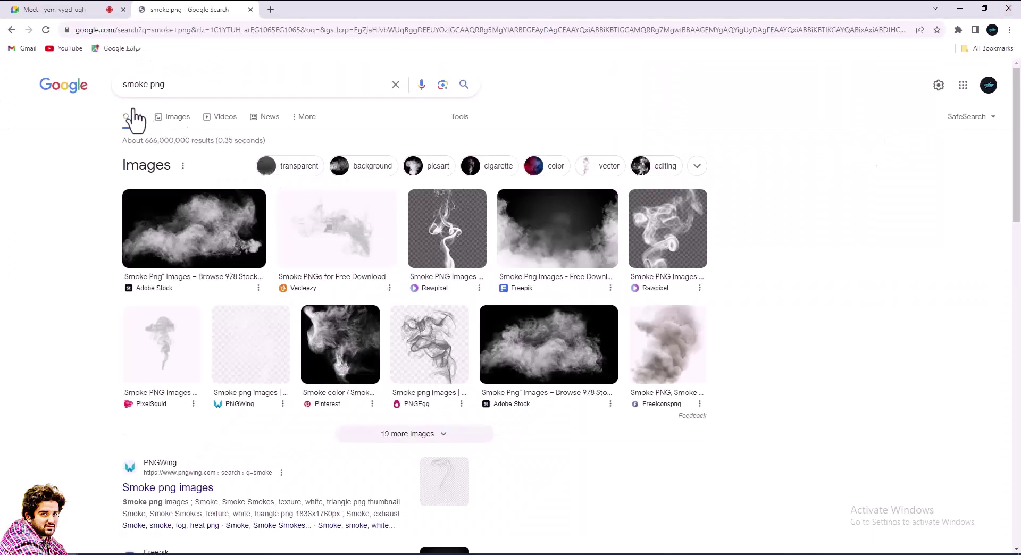
# Step: Switch to Google Images, preview a PixelSquid result, then search 'coffee smoke png'
pyautogui.click(164, 121)
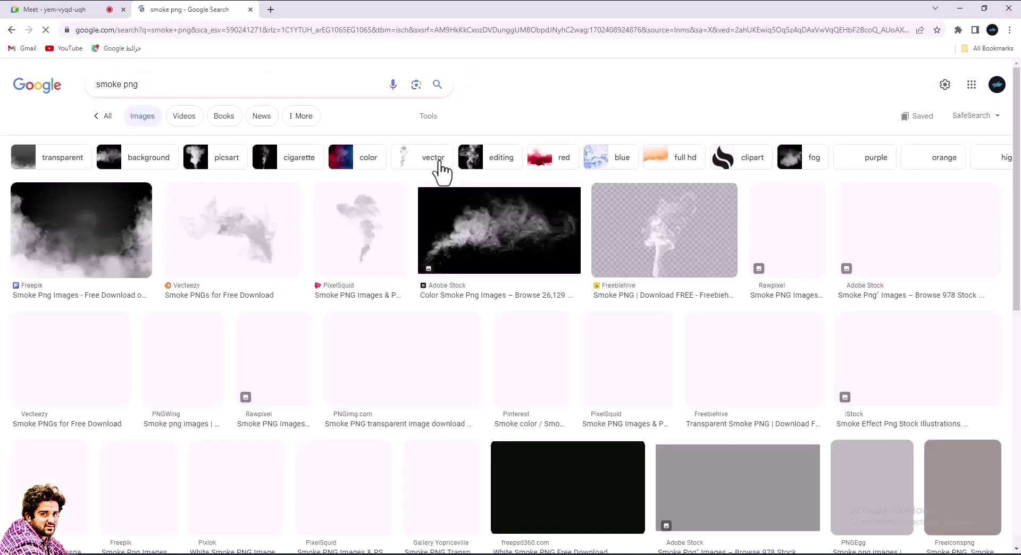
pyautogui.click(362, 237)
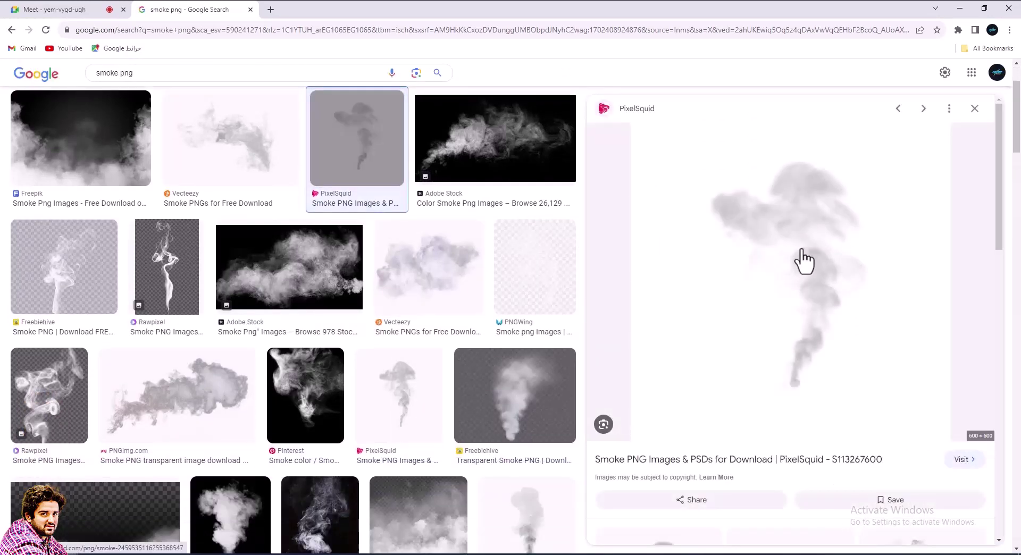
pyautogui.click(100, 75)
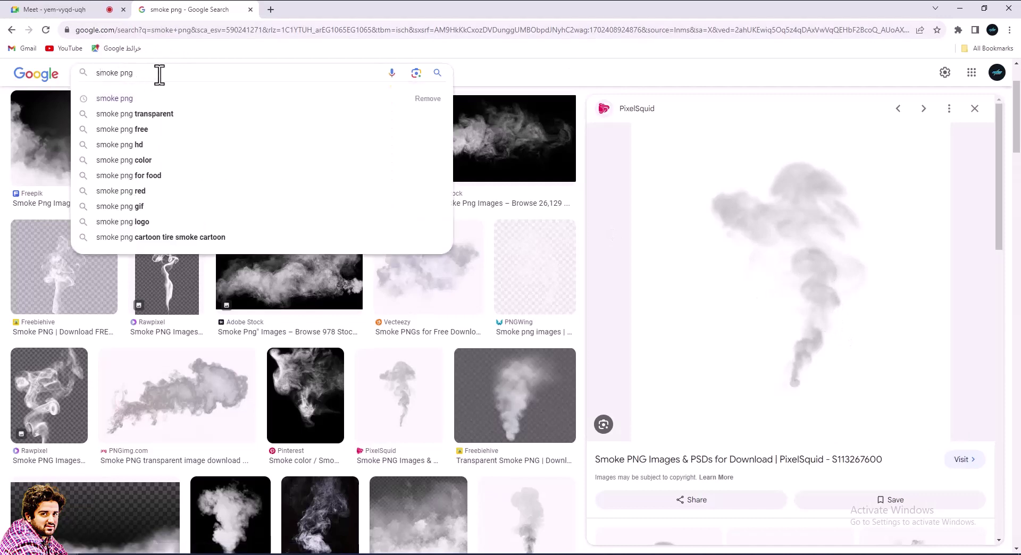
pyautogui.write('cof')
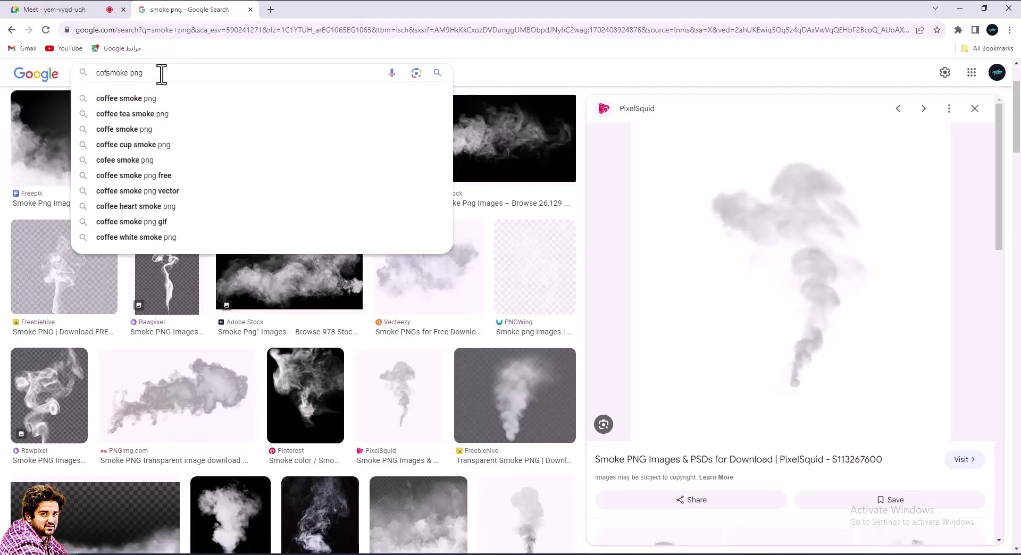
pyautogui.write('ee')
pyautogui.press('BackSpace')
pyautogui.press('BackSpace')
pyautogui.write('fee')
pyautogui.press('Return')
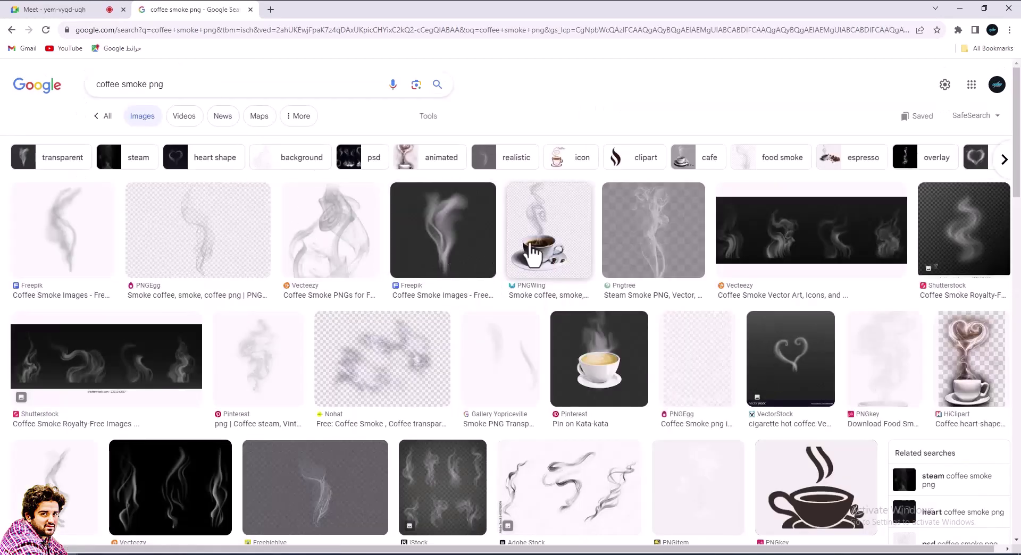
# Step: Compare the PNGWing and PNGEgg smoke images full size, then preview the Freepik one
pyautogui.click(535, 256)
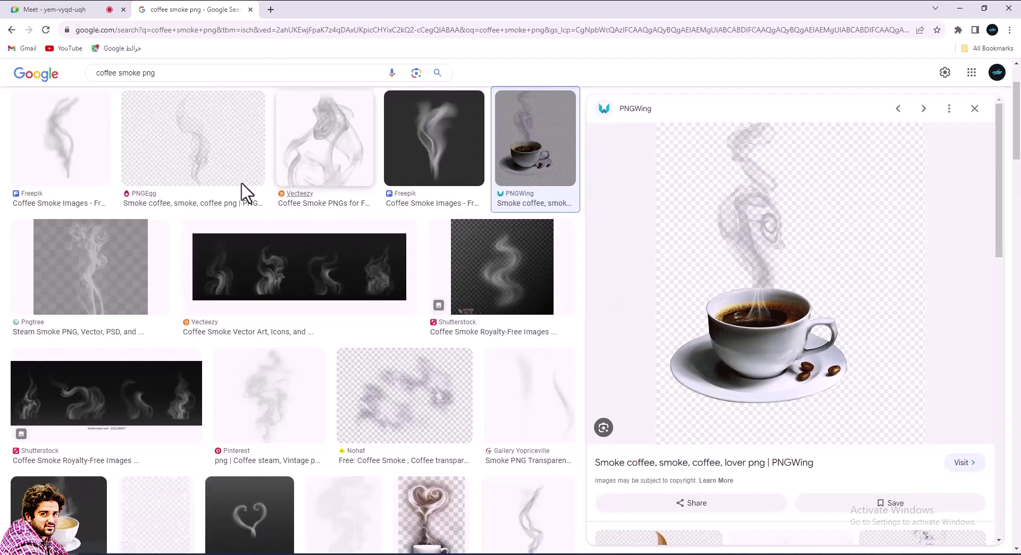
pyautogui.click(208, 149)
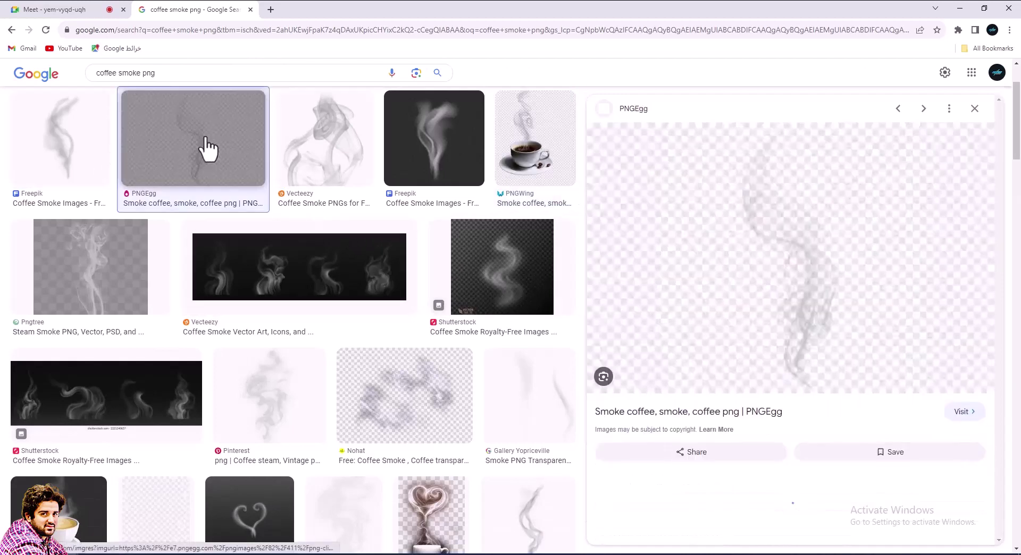
pyautogui.rightClick(764, 241)
pyautogui.click(817, 352)
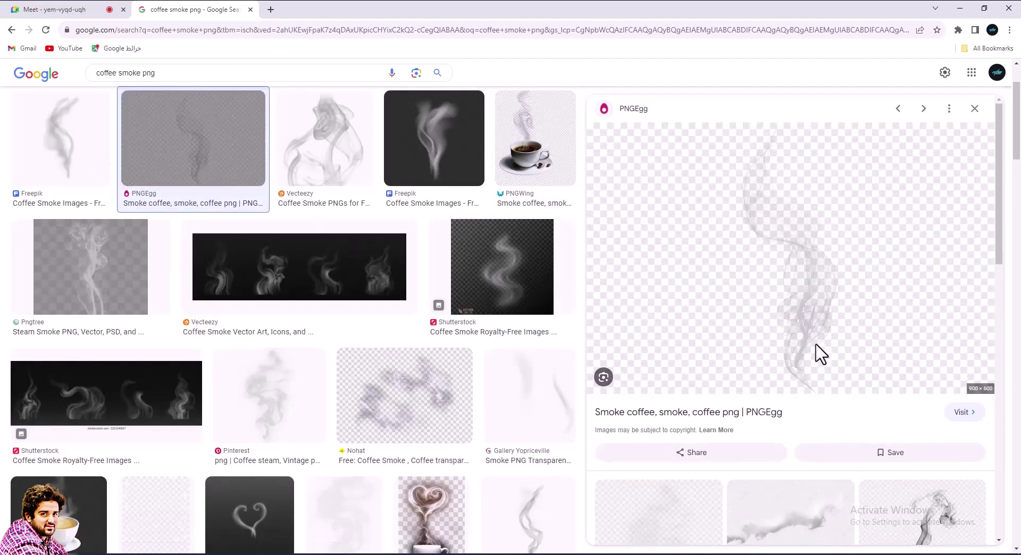
pyautogui.click(288, 5)
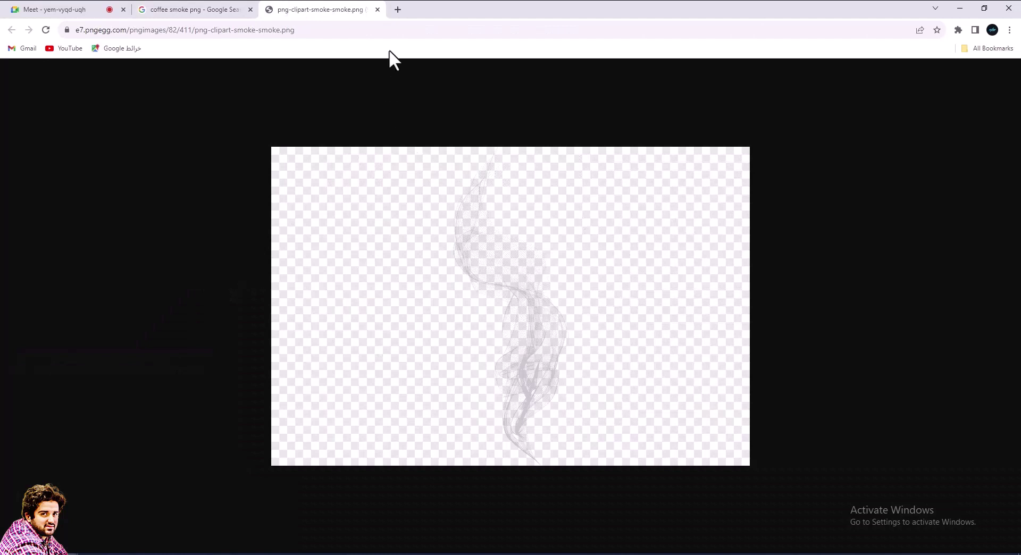
pyautogui.click(377, 10)
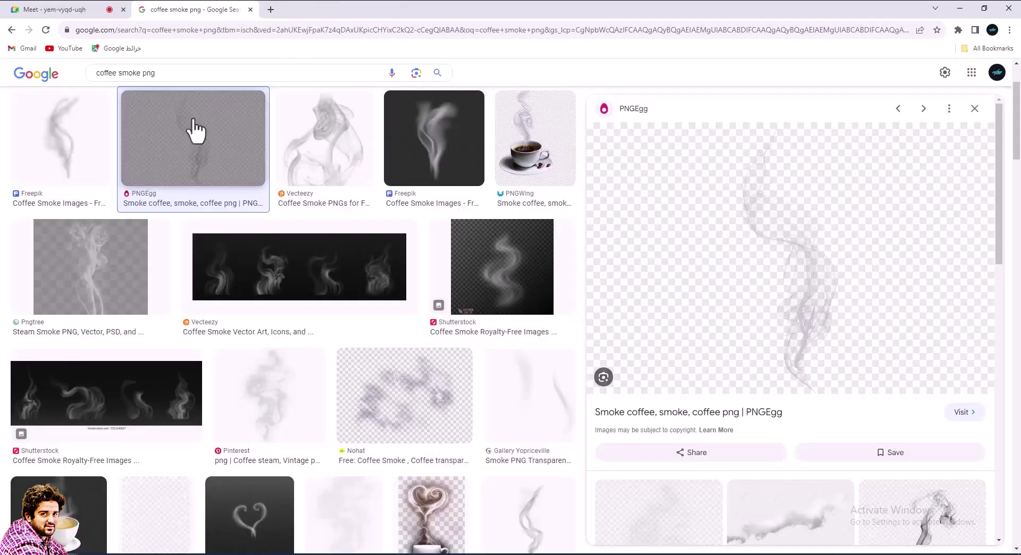
pyautogui.click(71, 154)
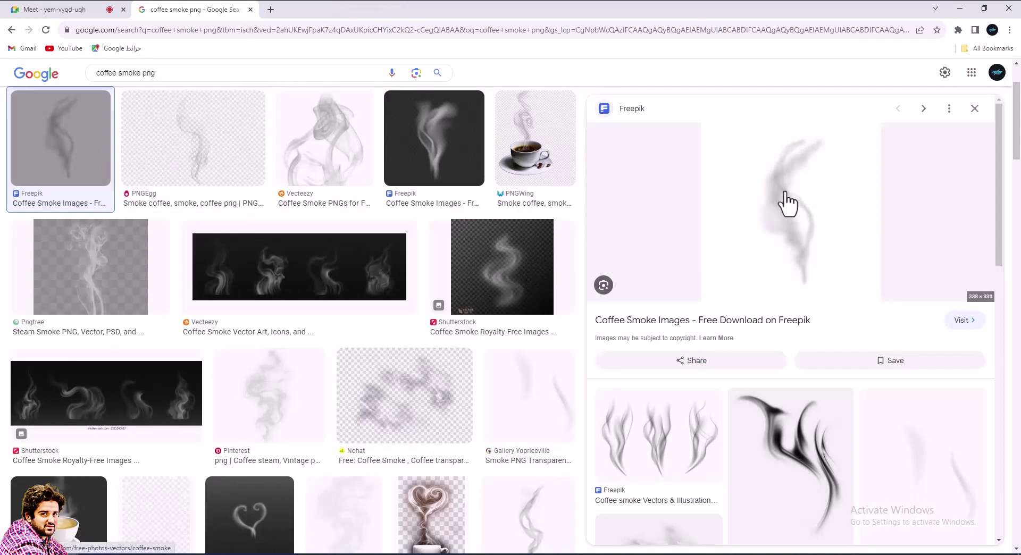
# Step: Open the Pinterest coffee steam image full size in its own tab
pyautogui.rightClick(797, 204)
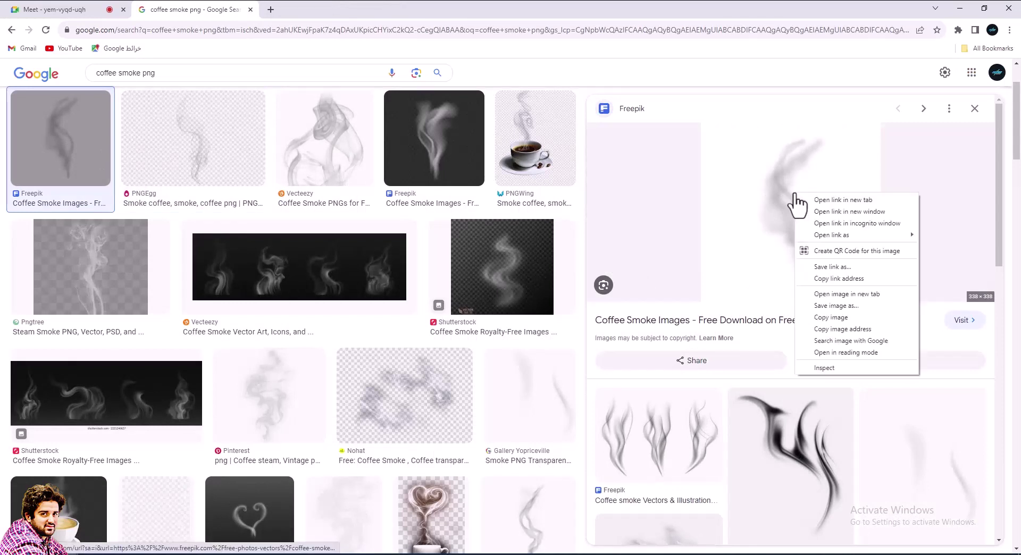
pyautogui.click(282, 405)
pyautogui.click(257, 403)
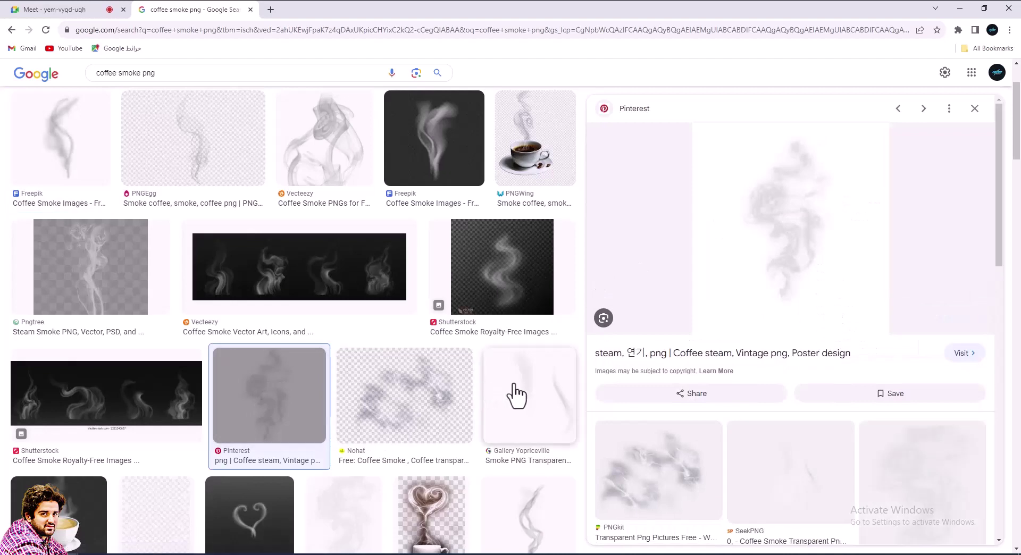
pyautogui.rightClick(809, 195)
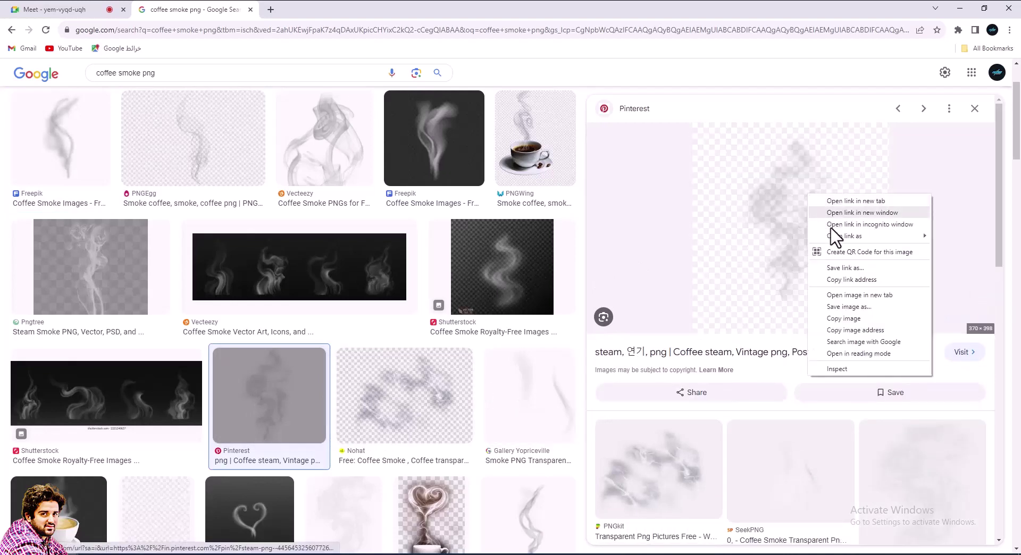
pyautogui.click(857, 295)
pyautogui.click(314, 10)
# Step: Save the steam PNG to the Desktop with Save image as
pyautogui.rightClick(538, 261)
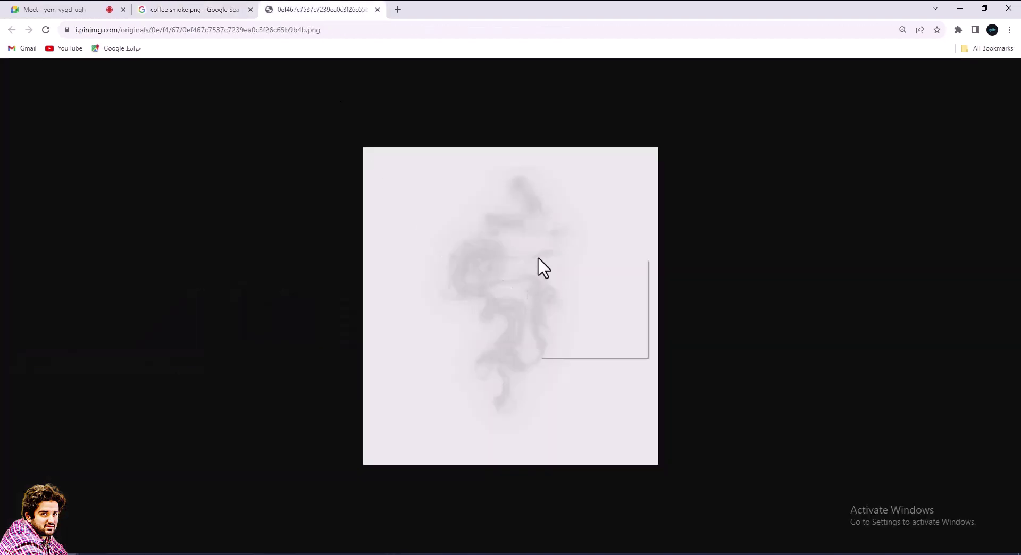
pyautogui.click(563, 276)
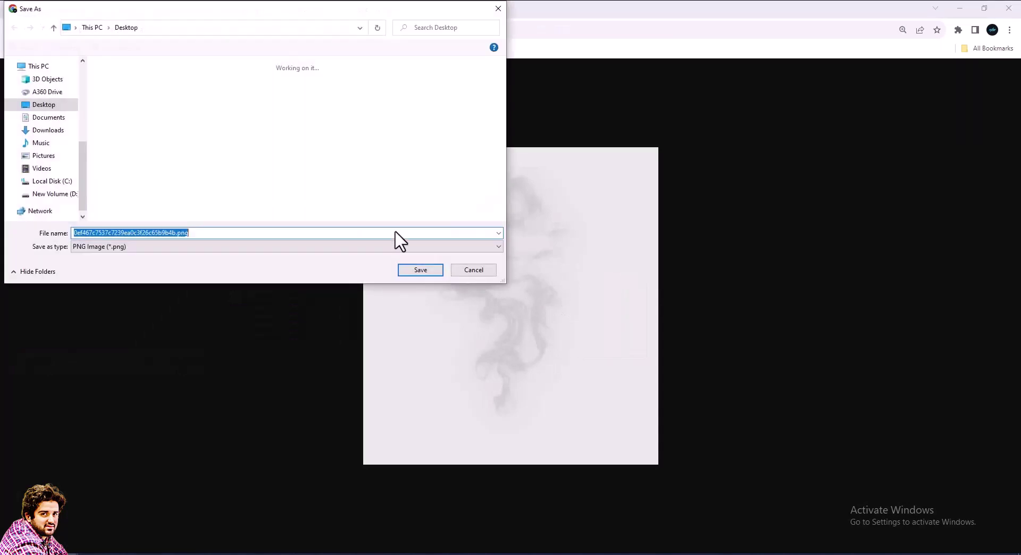
pyautogui.click(76, 27)
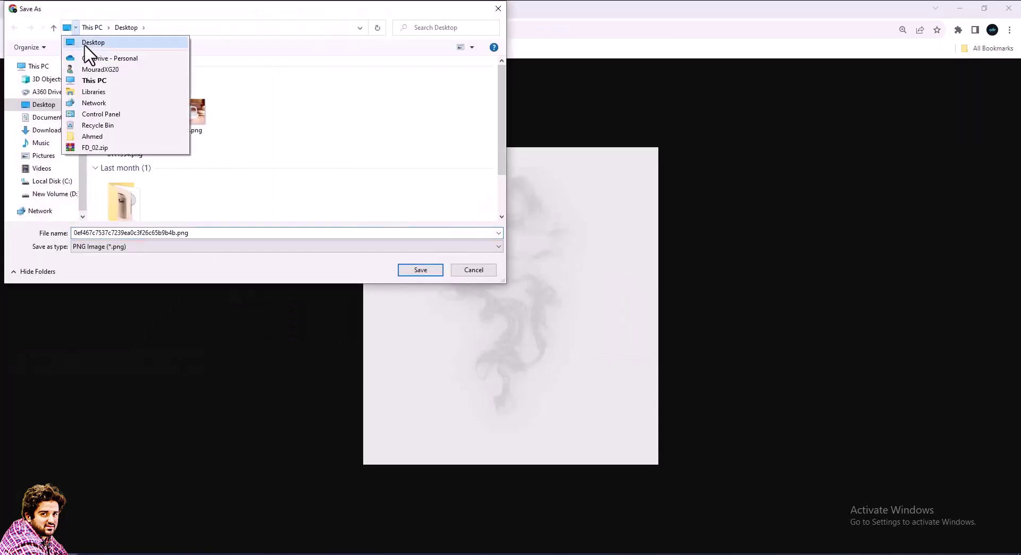
pyautogui.click(91, 43)
pyautogui.click(425, 271)
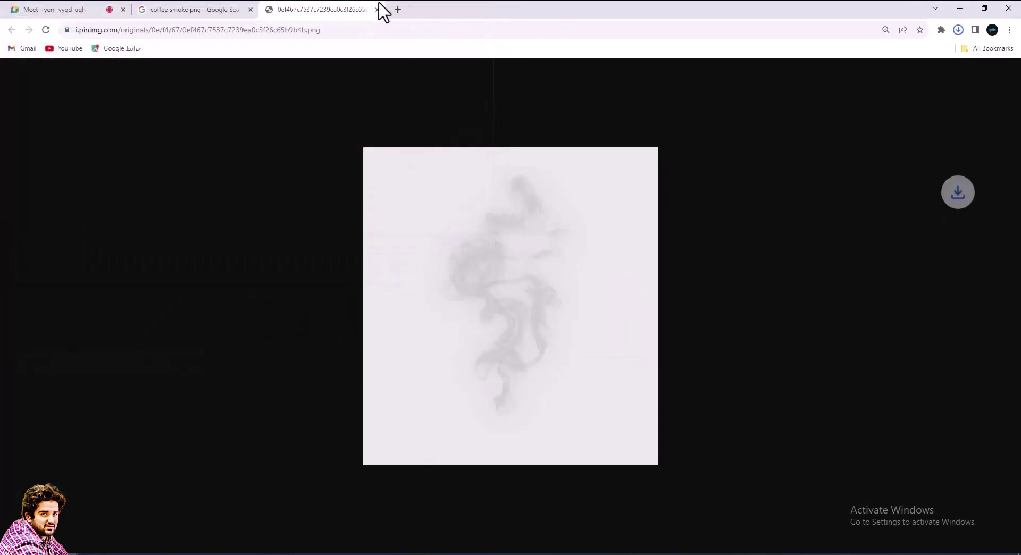
# Step: Return to KeyShot and show the Library's Models geometry primitives
pyautogui.click(960, 8)
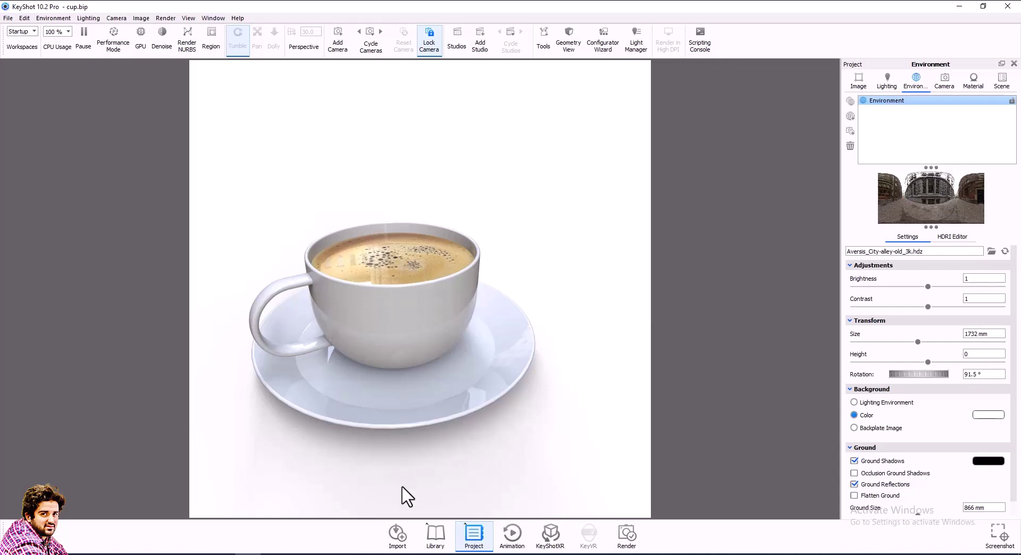
pyautogui.click(428, 537)
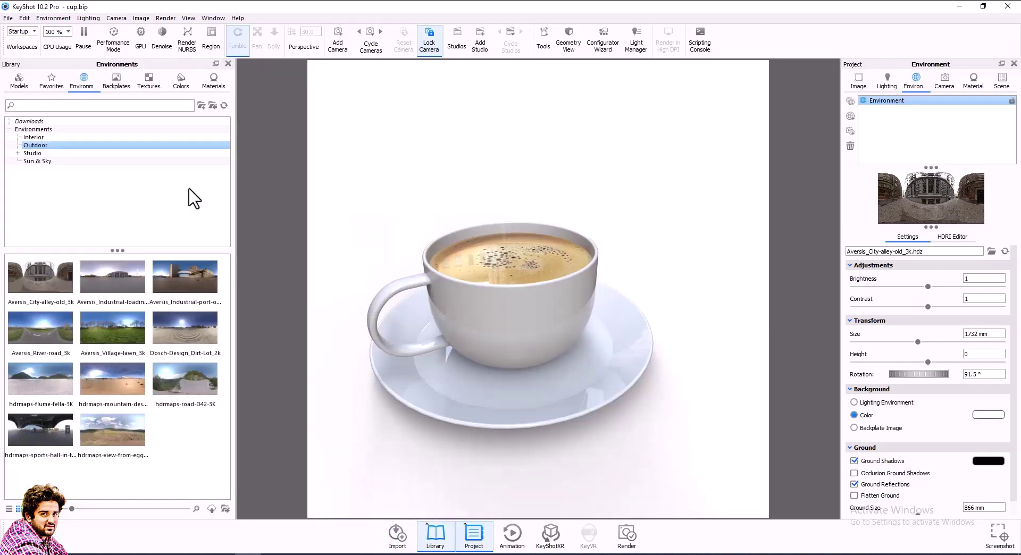
pyautogui.click(19, 84)
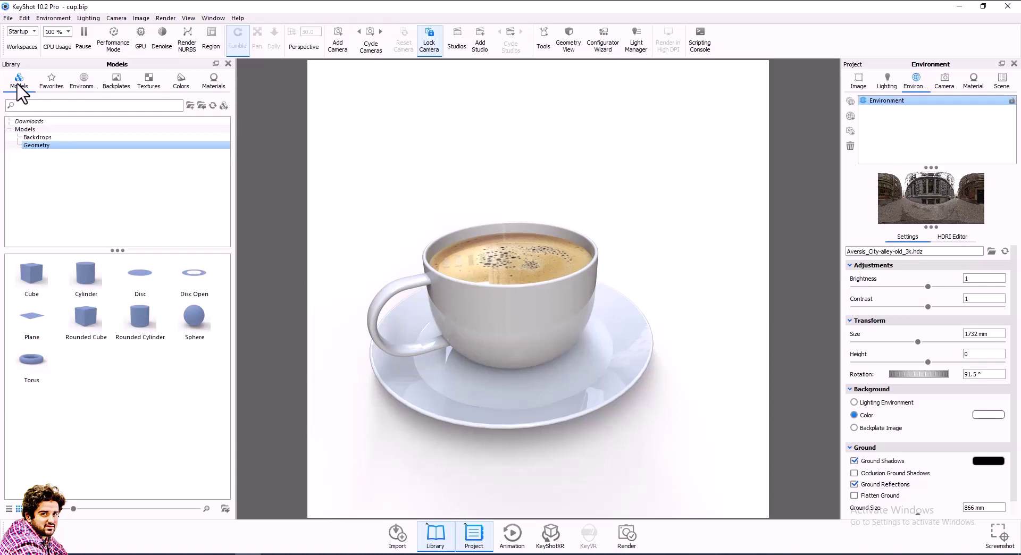
# Step: Drag a Cylinder primitive into the scene and slide it along X into the cup
pyautogui.click(29, 271)
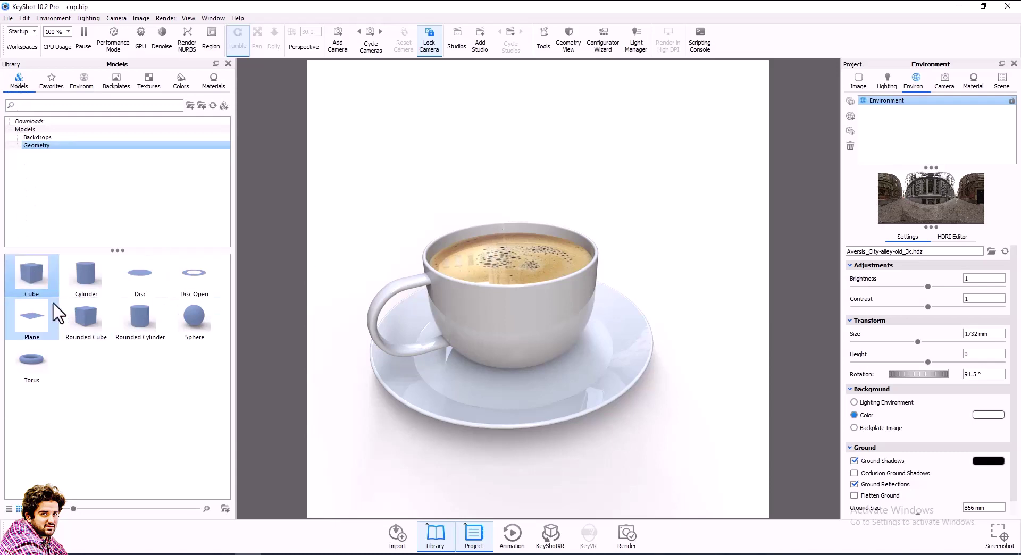
pyautogui.moveTo(31, 272)
pyautogui.mouseDown()
pyautogui.moveTo(36, 291)
pyautogui.moveTo(617, 174)
pyautogui.moveTo(661, 290)
pyautogui.mouseUp()
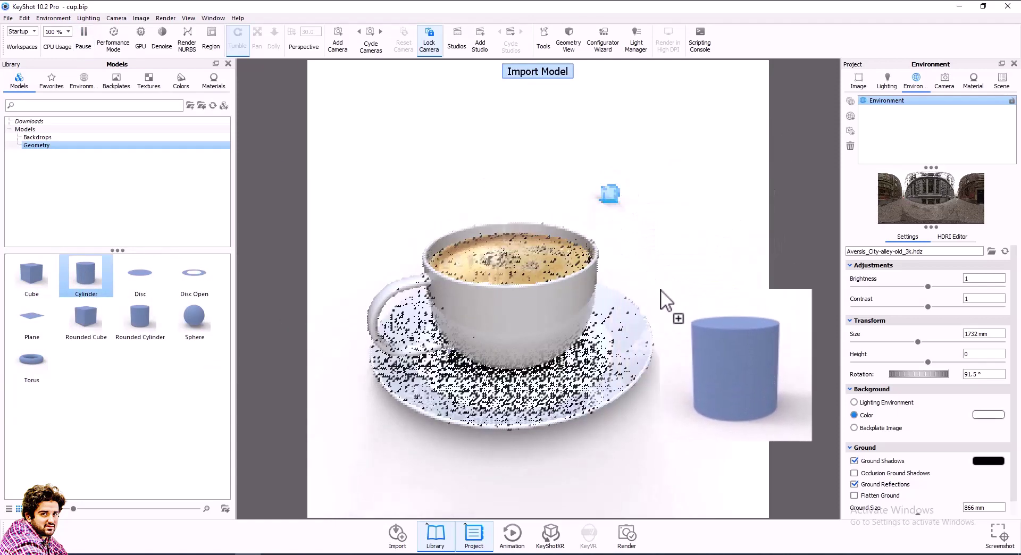
pyautogui.moveTo(661, 290); pyautogui.dragTo(673, 321)
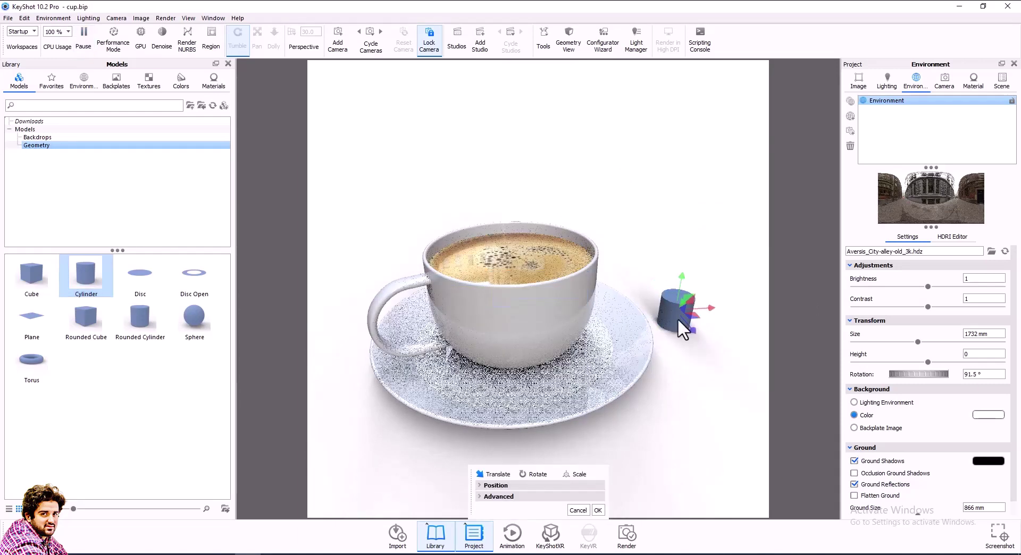
pyautogui.moveTo(713, 308)
pyautogui.mouseDown()
pyautogui.moveTo(540, 309)
pyautogui.moveTo(498, 189)
pyautogui.moveTo(500, 223)
pyautogui.mouseUp()
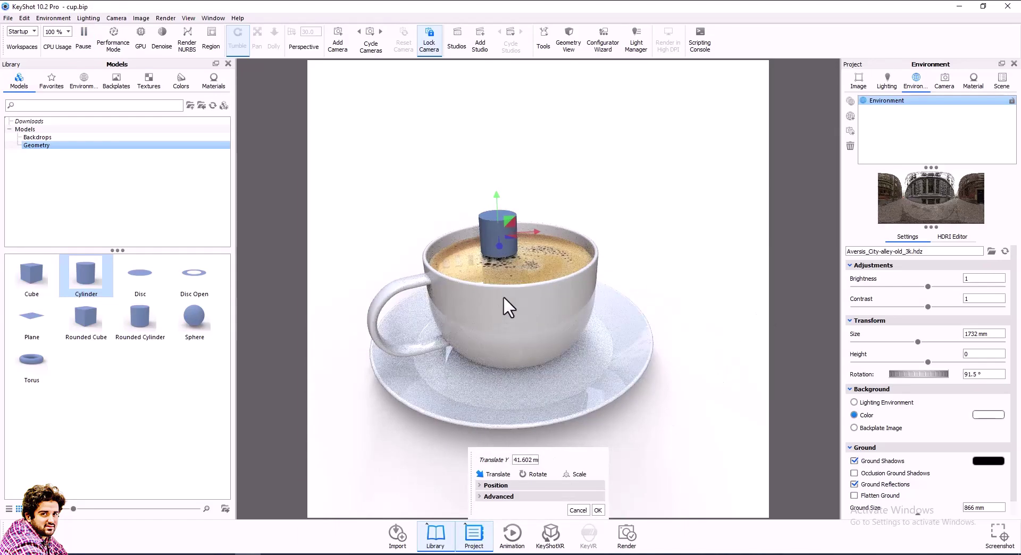
pyautogui.click(598, 510)
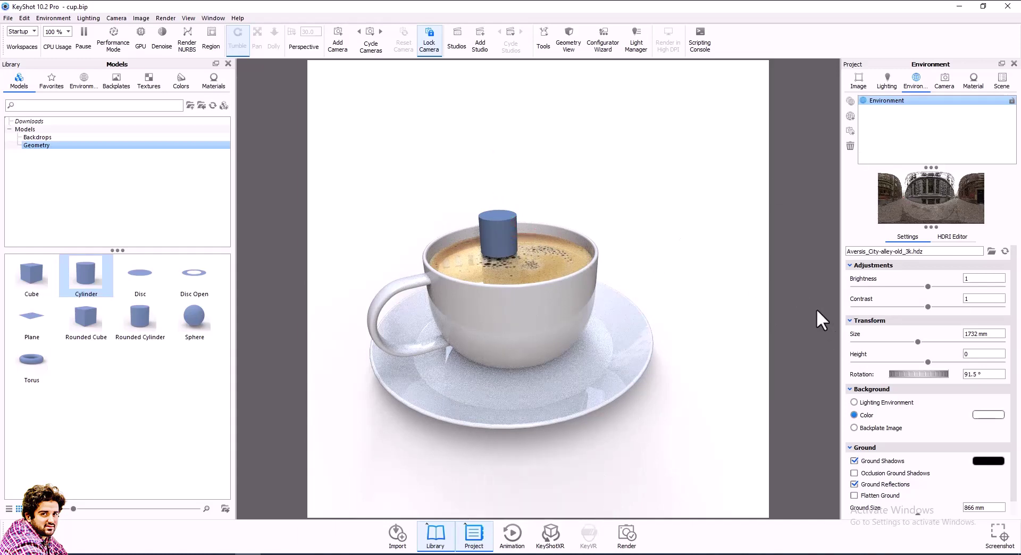
# Step: Select the Cylinder in the Scene list and enlarge it slightly in Position settings
pyautogui.click(1002, 80)
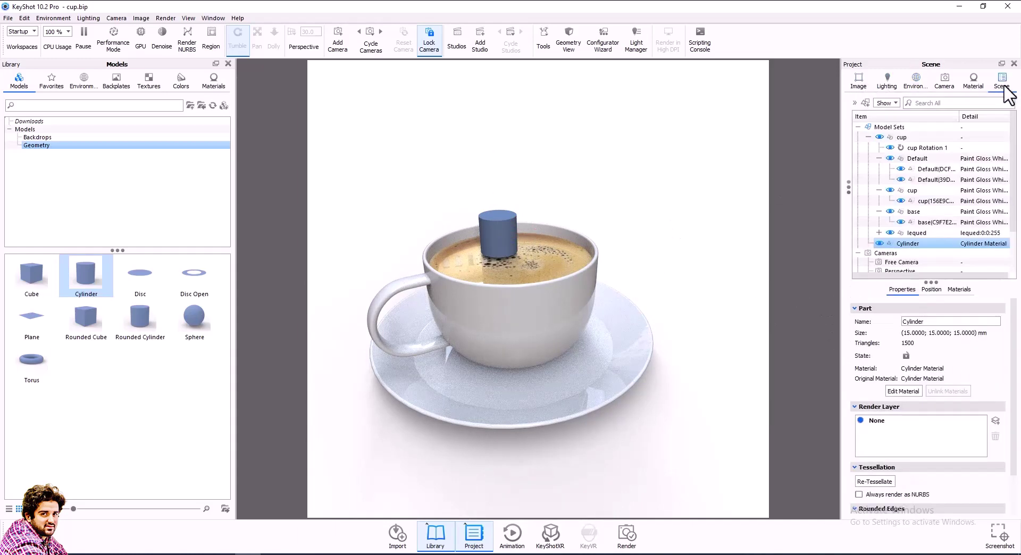
pyautogui.click(867, 137)
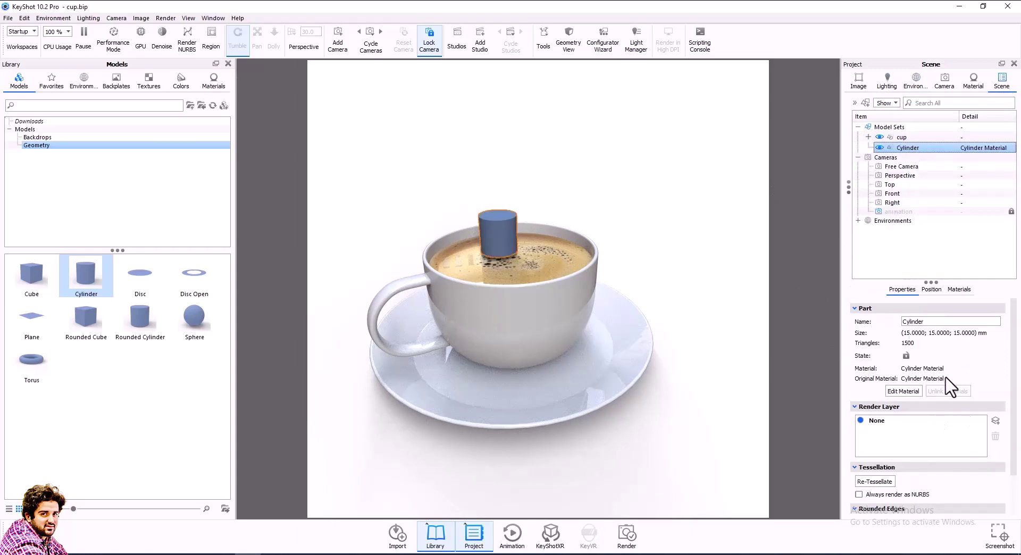
pyautogui.click(931, 290)
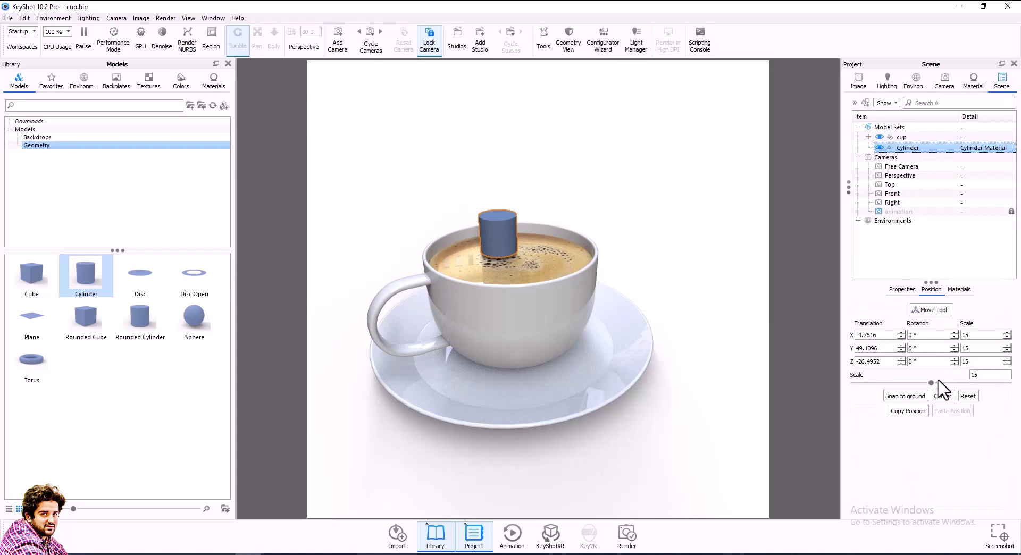
pyautogui.moveTo(931, 383)
pyautogui.mouseDown()
pyautogui.moveTo(973, 382)
pyautogui.moveTo(913, 377)
pyautogui.mouseUp()
pyautogui.click(994, 375)
pyautogui.write('40')
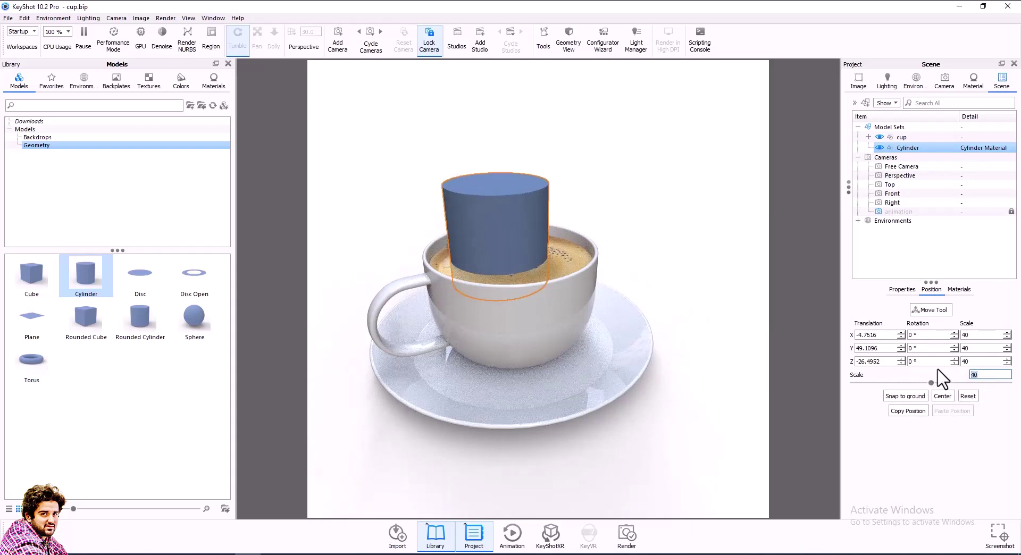
# Step: Try cylinder scale values: X 40, Y from 60 to 150, then a uniform scale
pyautogui.doubleClick(979, 335)
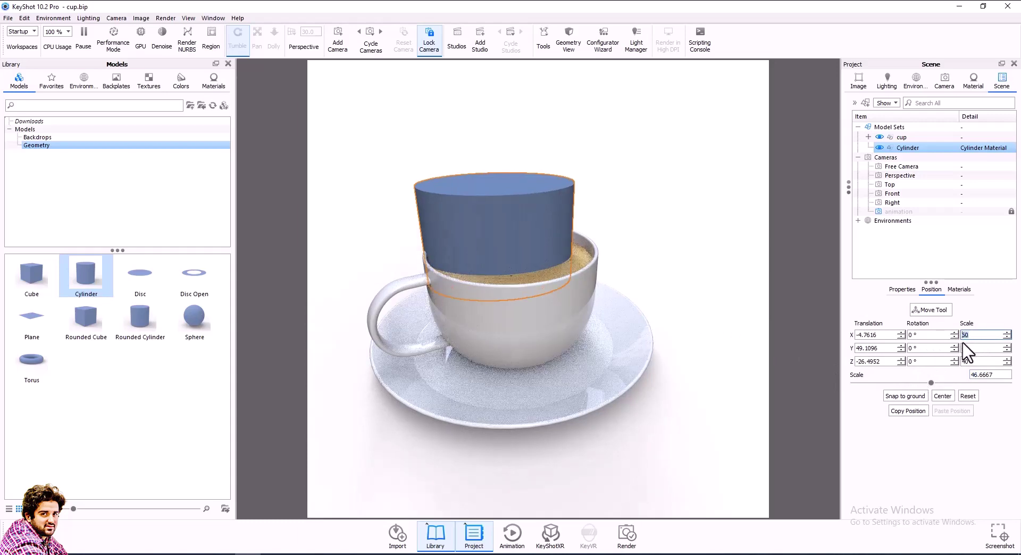
pyautogui.write('40')
pyautogui.press('Return')
pyautogui.doubleClick(970, 348)
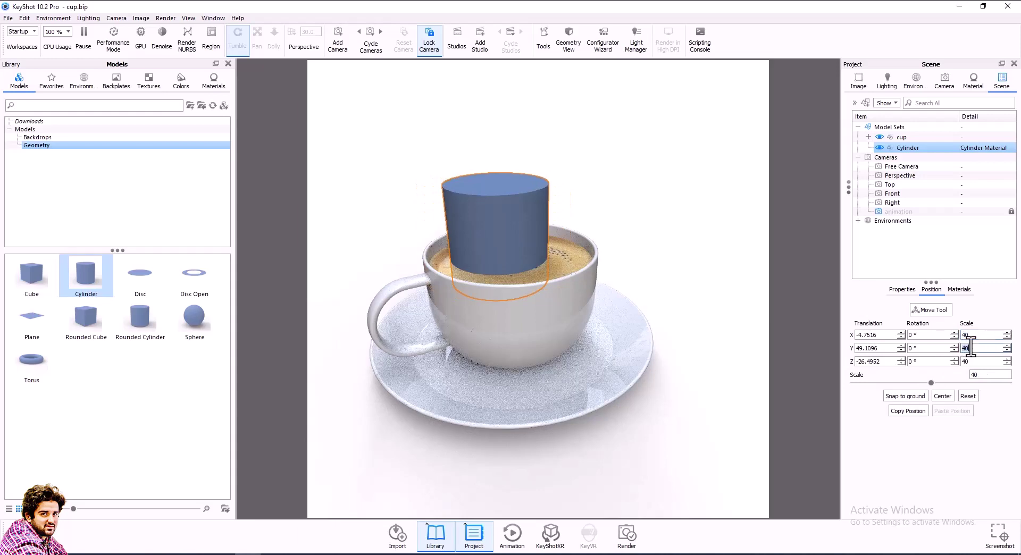
pyautogui.write('60')
pyautogui.press('Return')
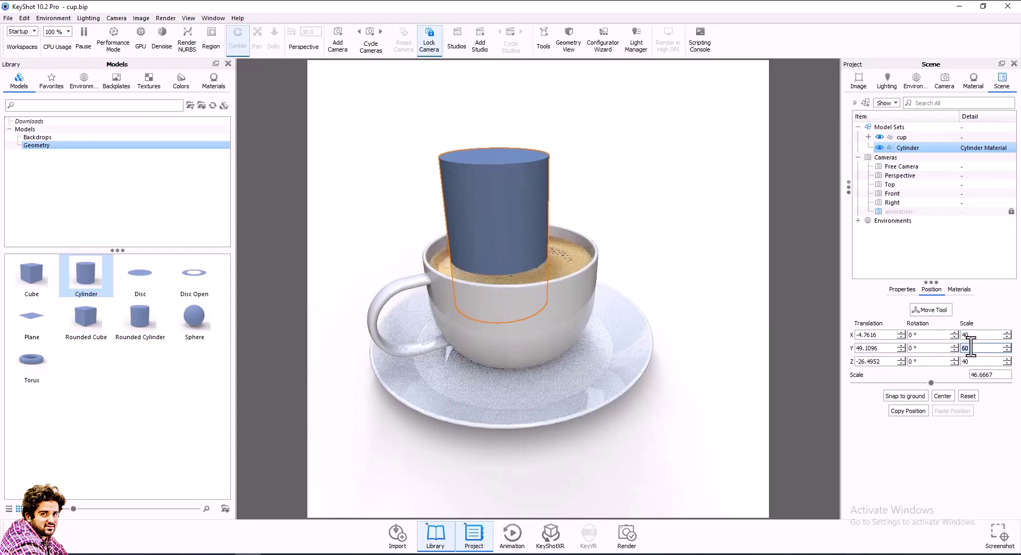
pyautogui.write('150')
pyautogui.press('Return')
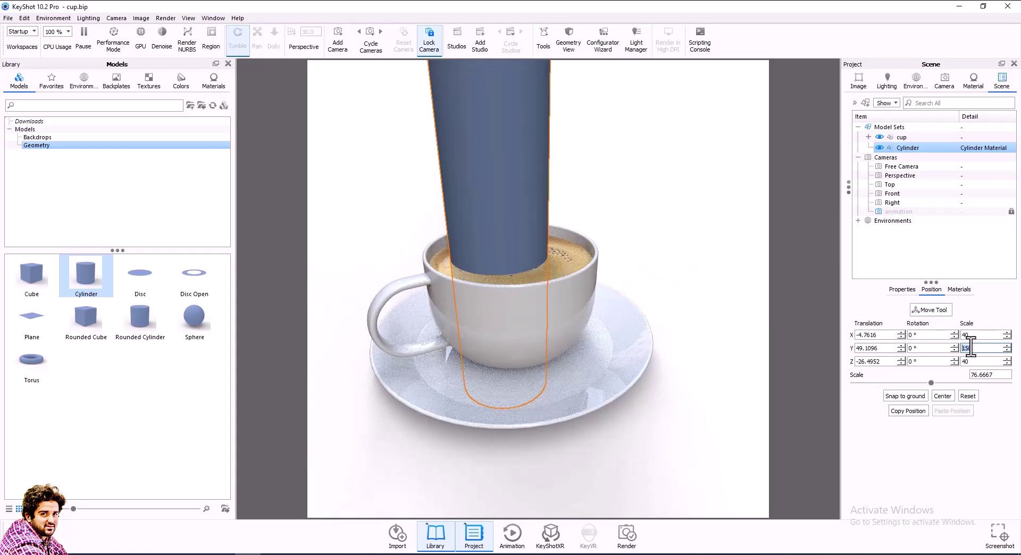
pyautogui.write('100')
pyautogui.press('Return')
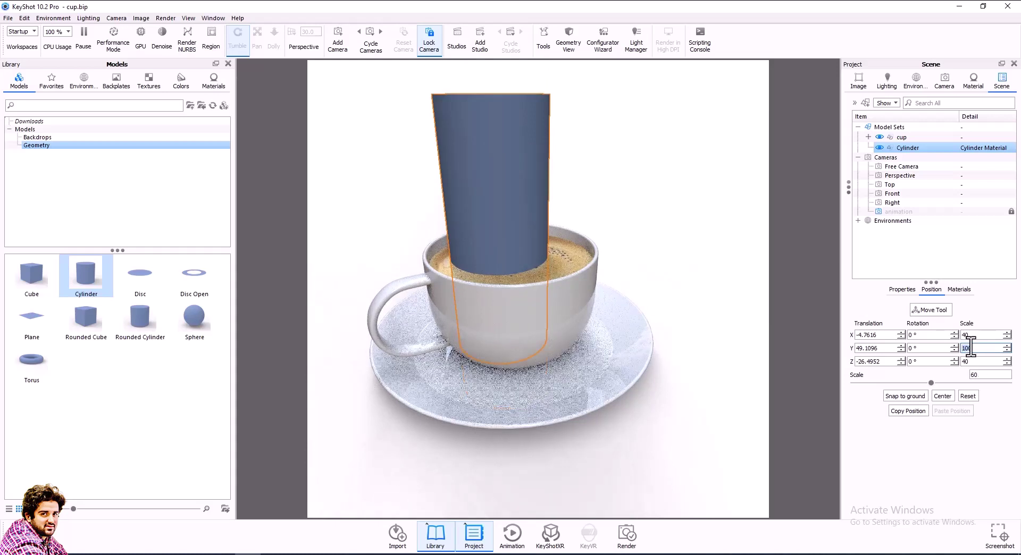
pyautogui.doubleClick(988, 377)
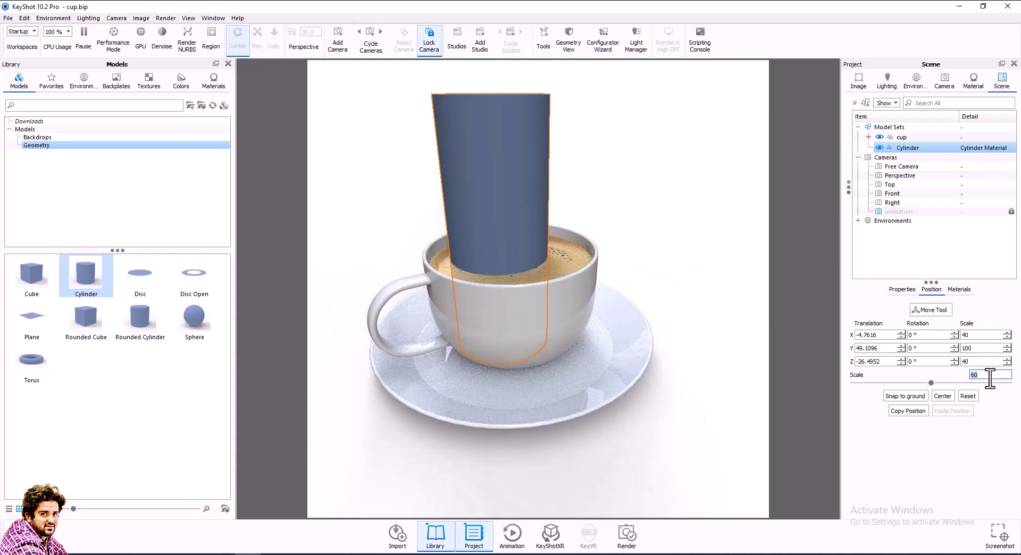
pyautogui.doubleClick(984, 348)
pyautogui.write('40')
pyautogui.press('Return')
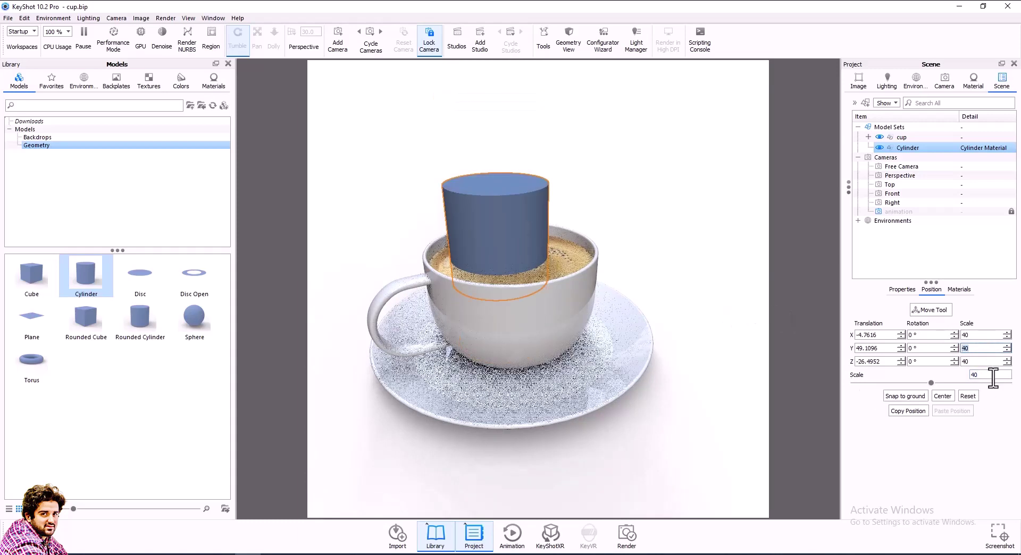
pyautogui.doubleClick(989, 375)
pyautogui.write('50')
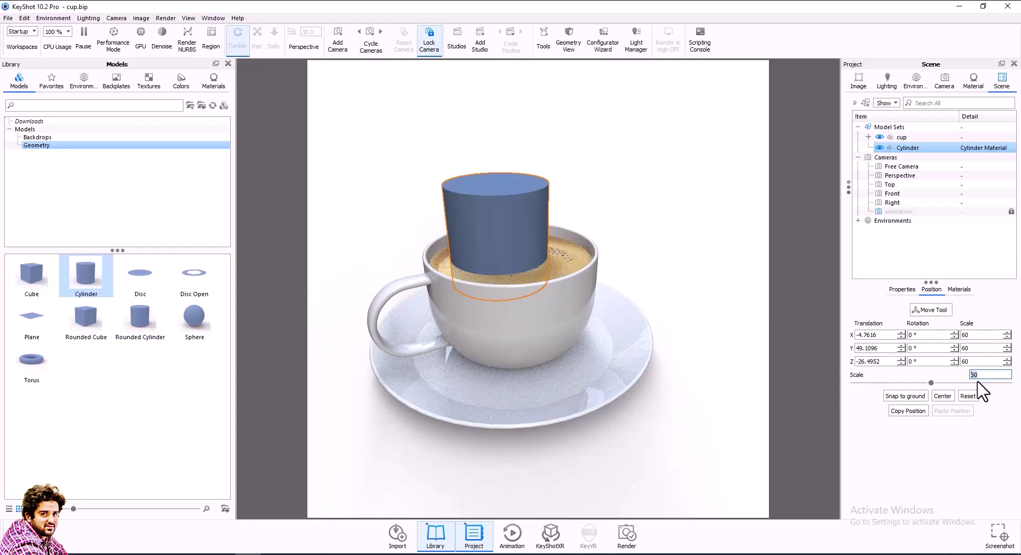
pyautogui.press('Return')
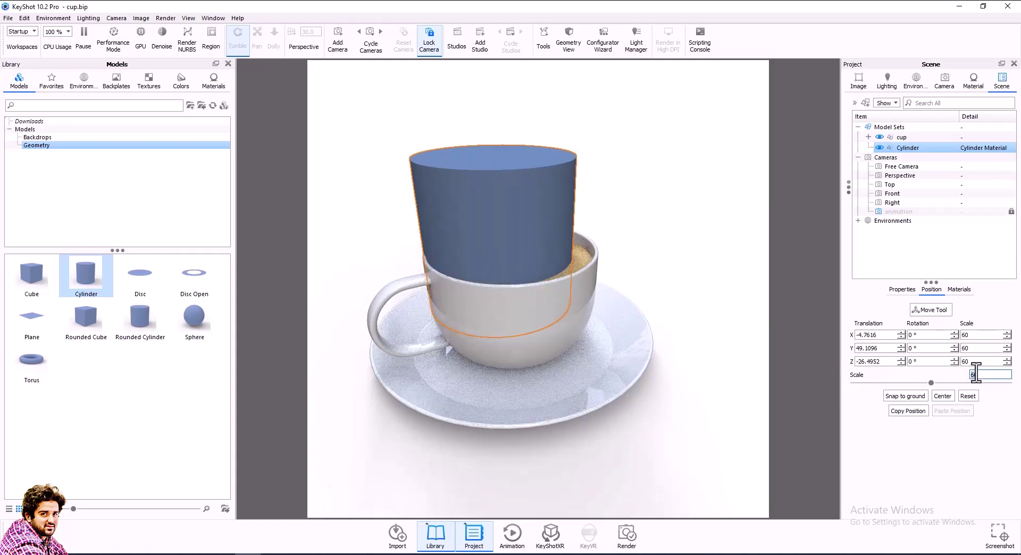
pyautogui.click(879, 322)
# Step: Lift the cylinder to Y 500 and centre it at X 0, Z 0
pyautogui.click(900, 346)
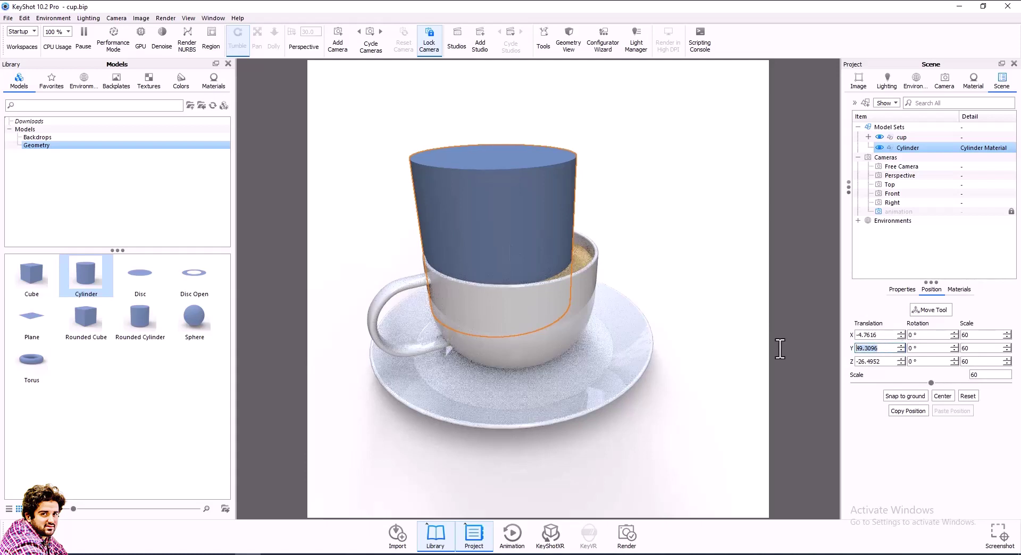
pyautogui.write('50')
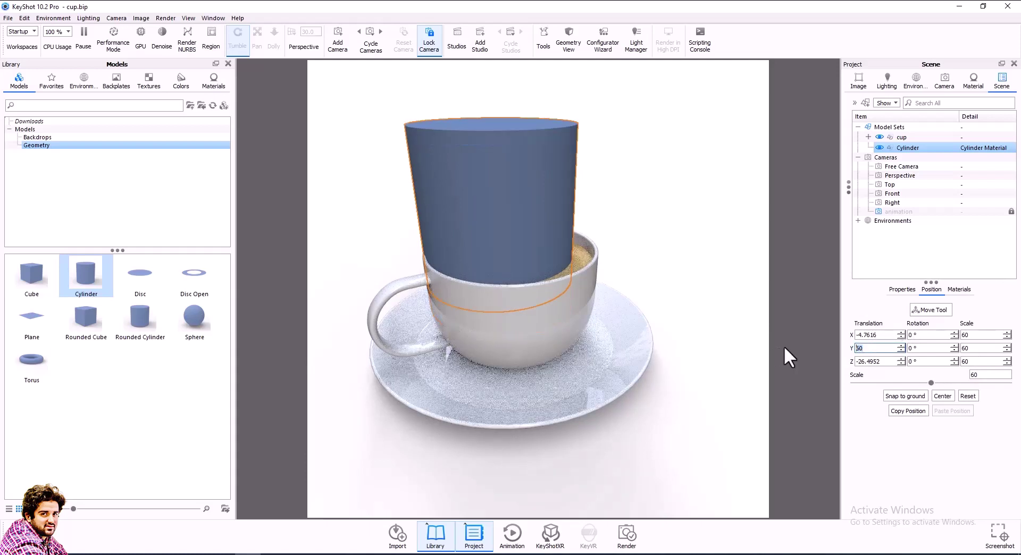
pyautogui.write('0')
pyautogui.press('Return')
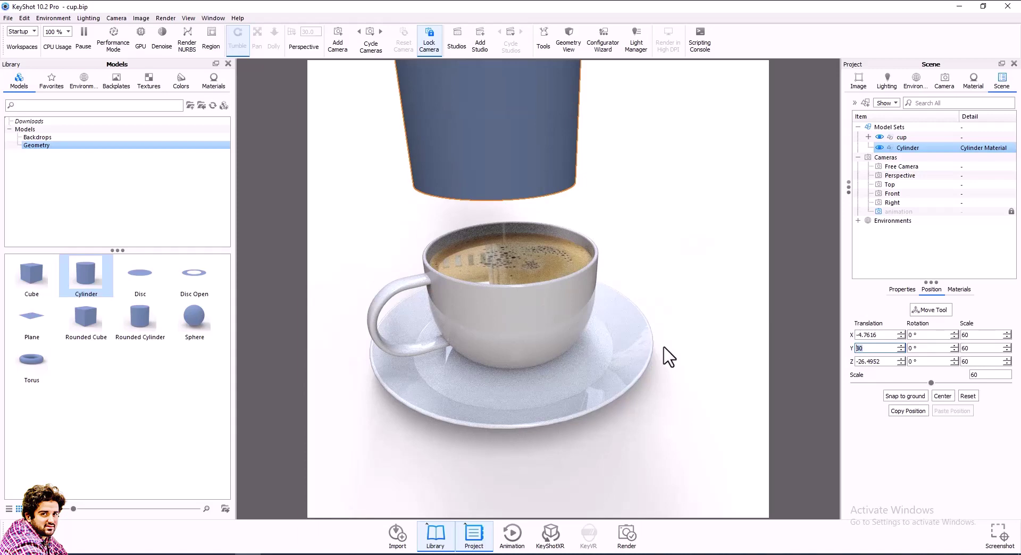
pyautogui.click(886, 335)
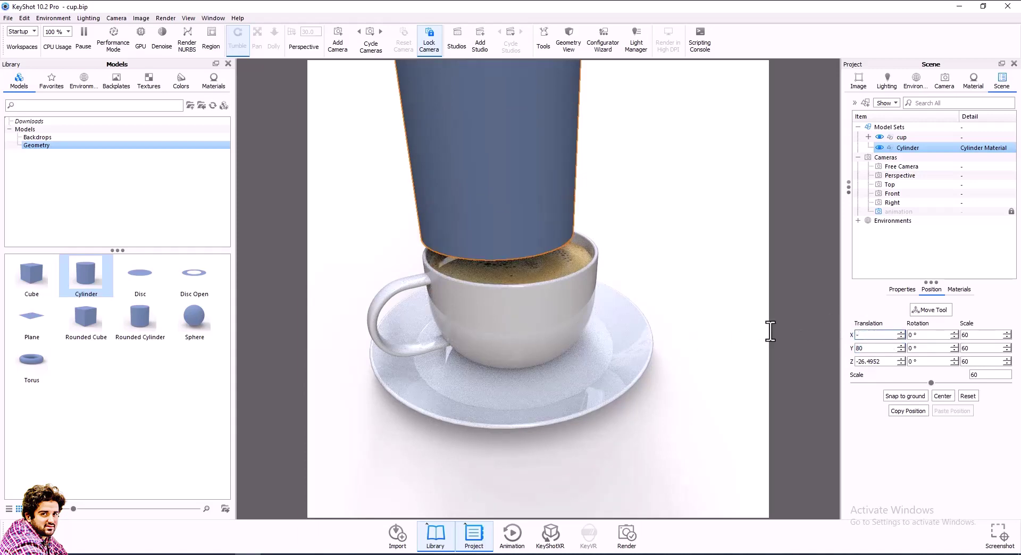
pyautogui.write('10')
pyautogui.press('Return')
pyautogui.write('0')
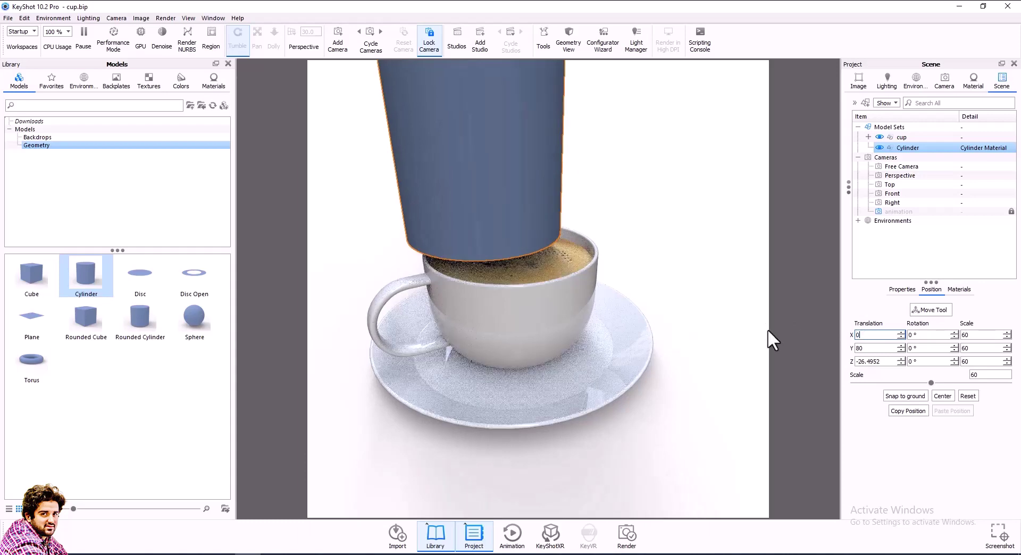
pyautogui.press('Return')
pyautogui.click(872, 361)
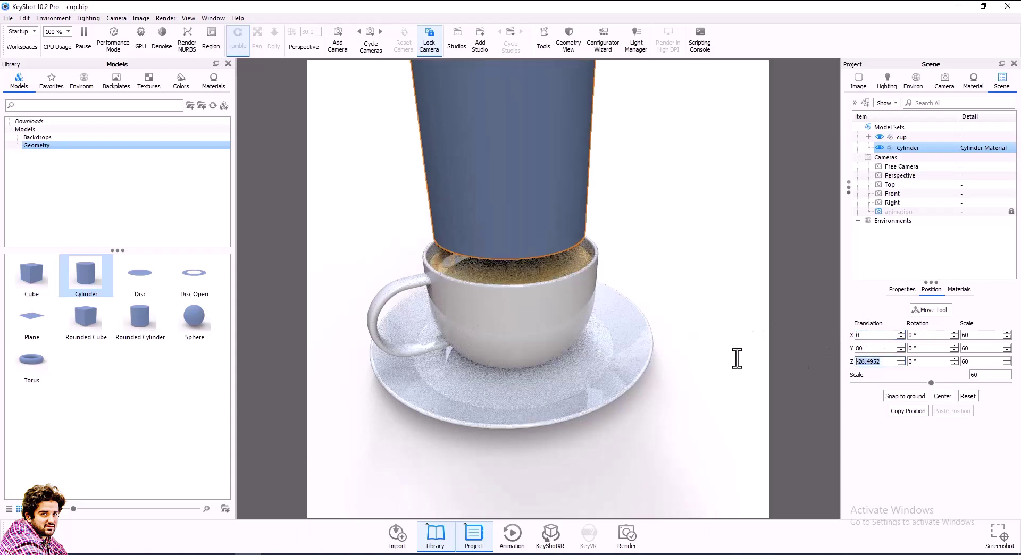
pyautogui.write('0')
pyautogui.press('Return')
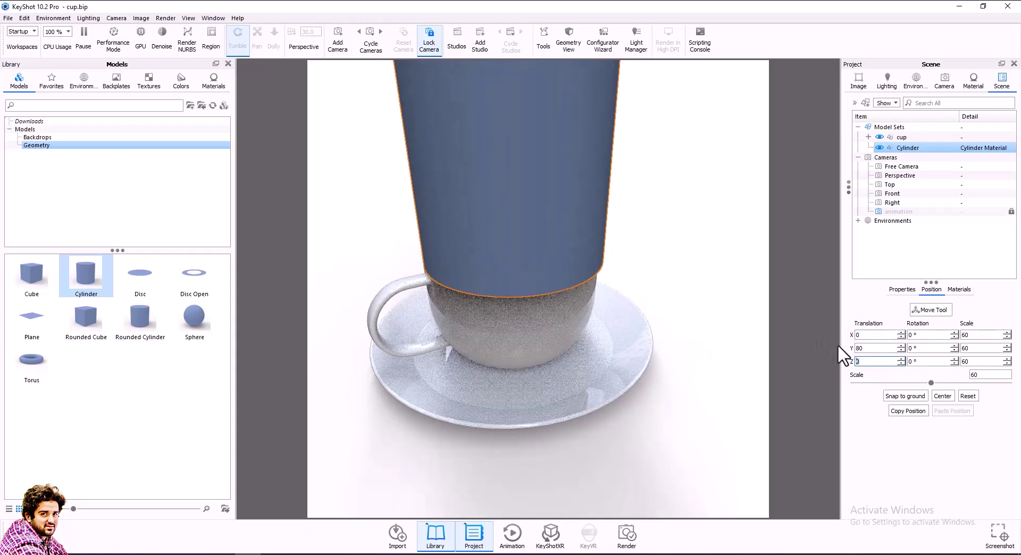
# Step: Settle the cylinder at Y translation 90 with uniform scale 50
pyautogui.doubleClick(880, 347)
pyautogui.write('120')
pyautogui.press('Return')
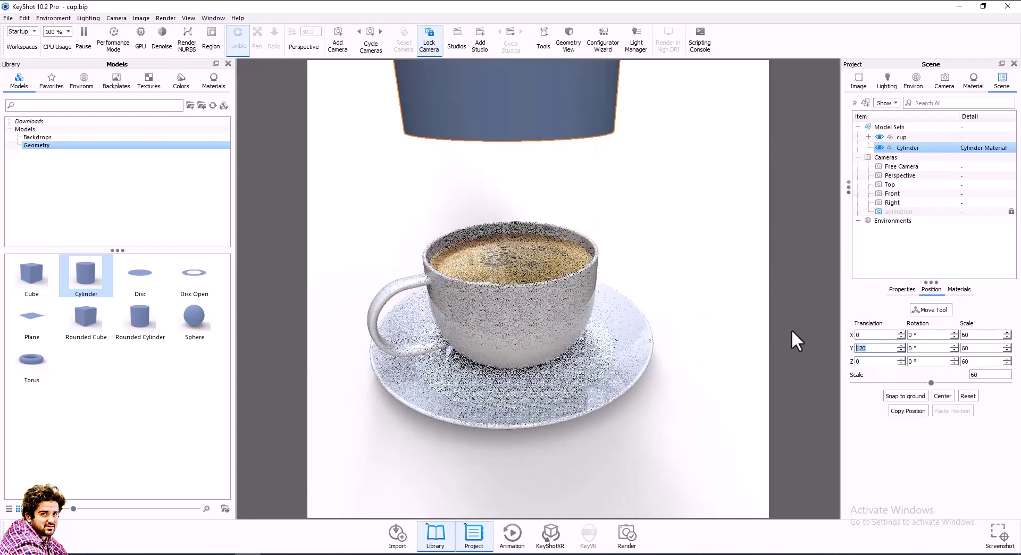
pyautogui.write('100')
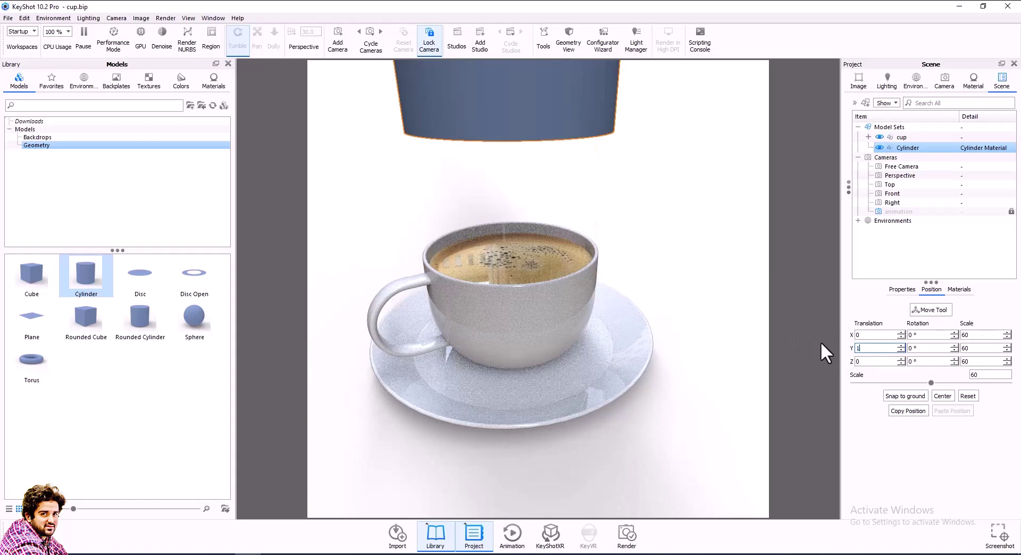
pyautogui.press('Return')
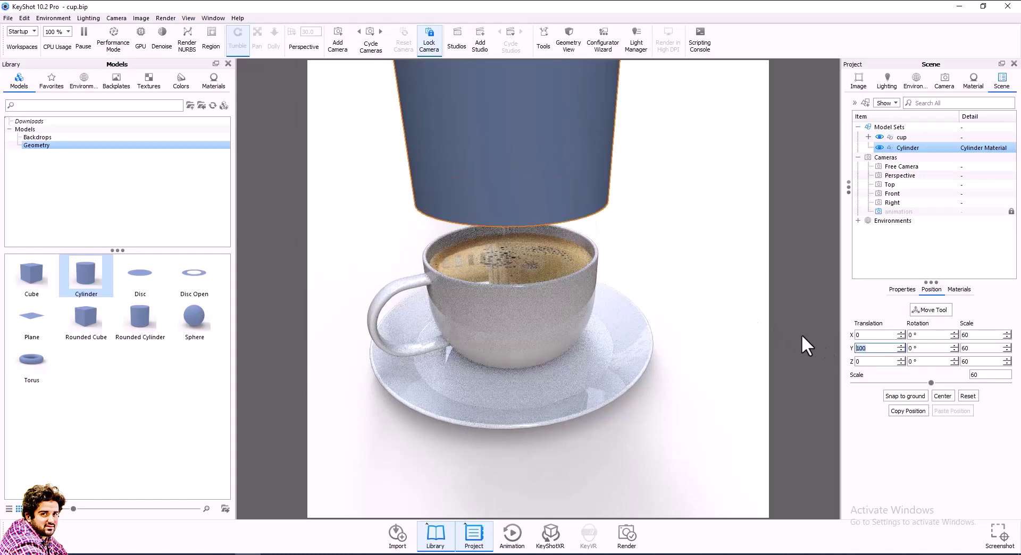
pyautogui.write('90')
pyautogui.press('Return')
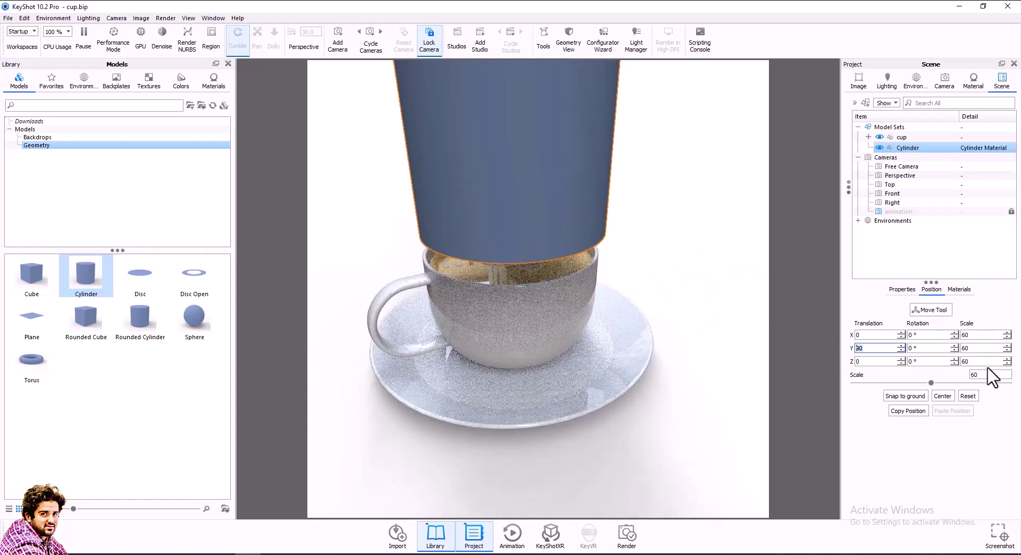
pyautogui.click(990, 375)
pyautogui.write('50')
pyautogui.press('Return')
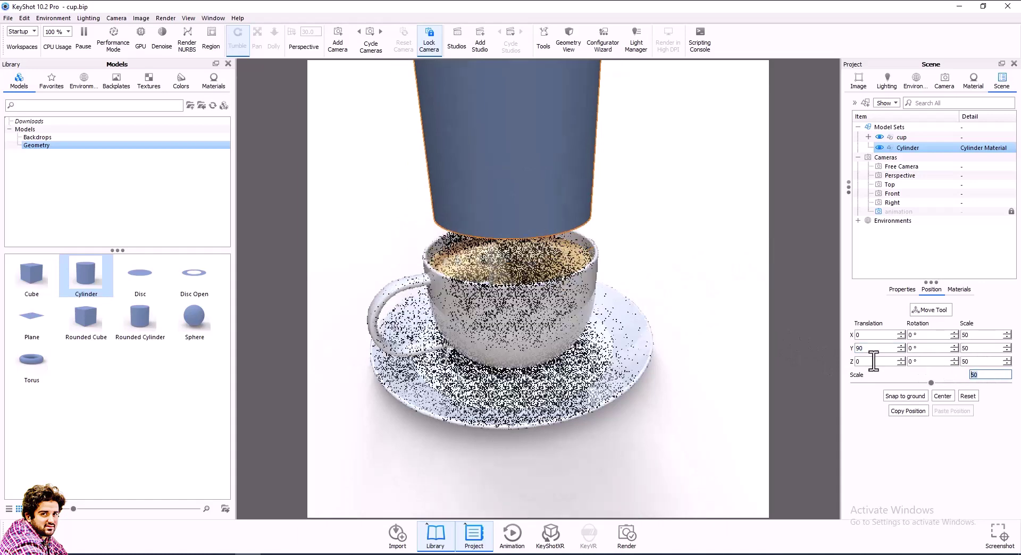
pyautogui.click(663, 201)
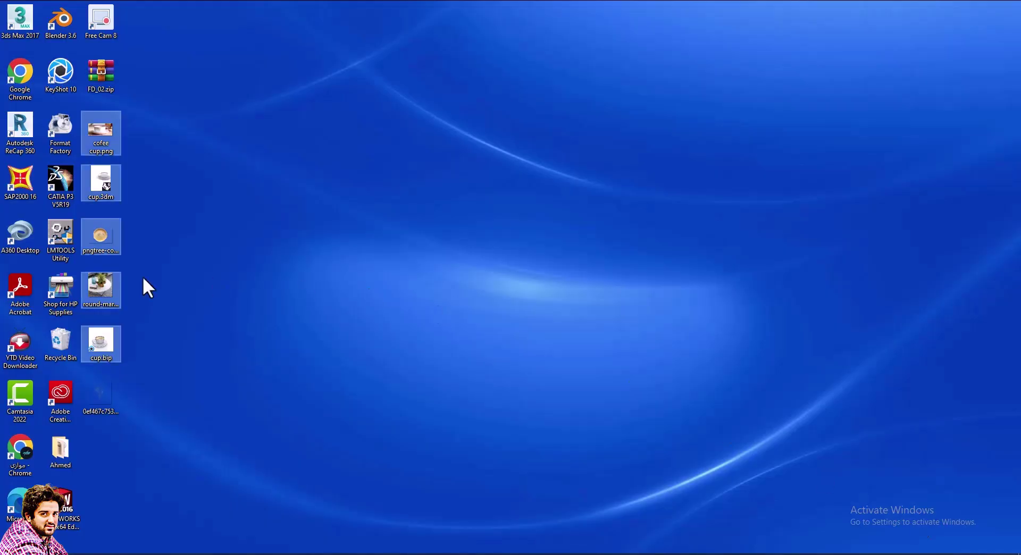
# Step: Drop the downloaded smoke PNG onto the cylinder as its opacity map
pyautogui.click(228, 387)
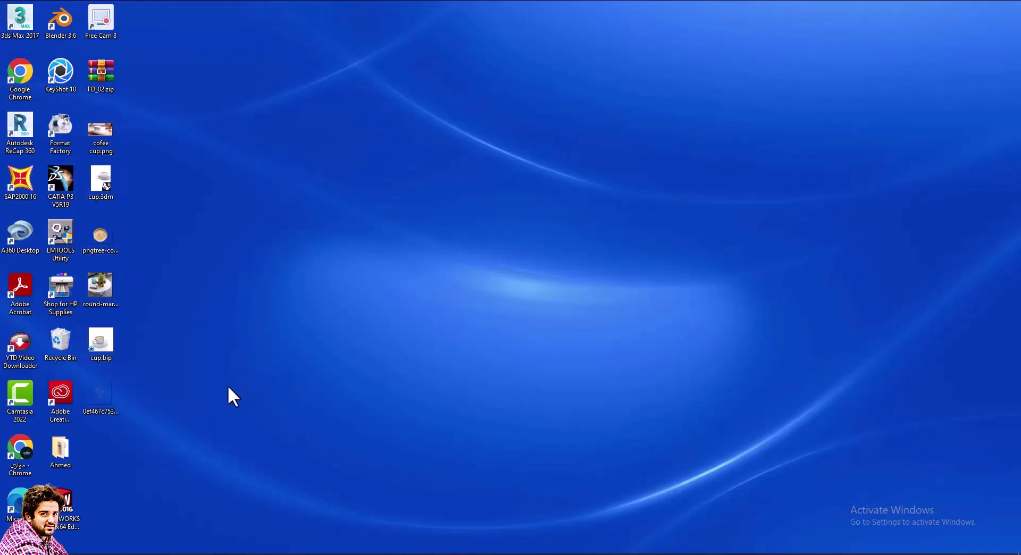
pyautogui.click(102, 398)
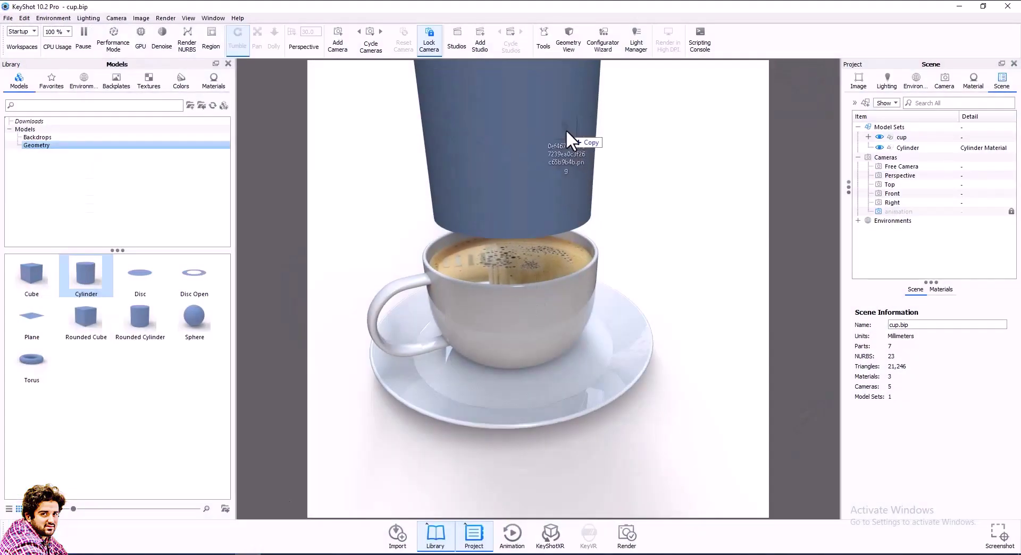
pyautogui.moveTo(101, 404); pyautogui.dragTo(561, 130)
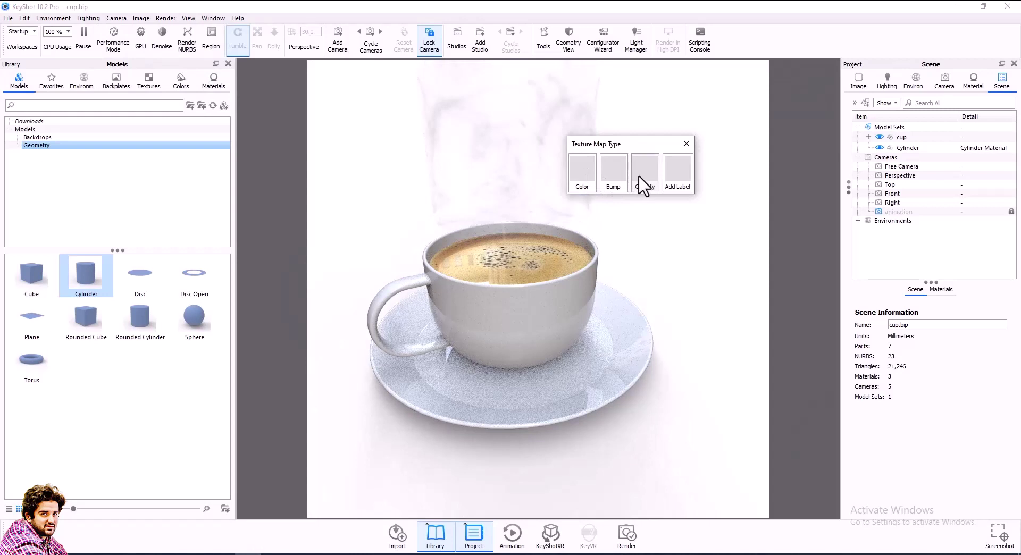
pyautogui.click(644, 184)
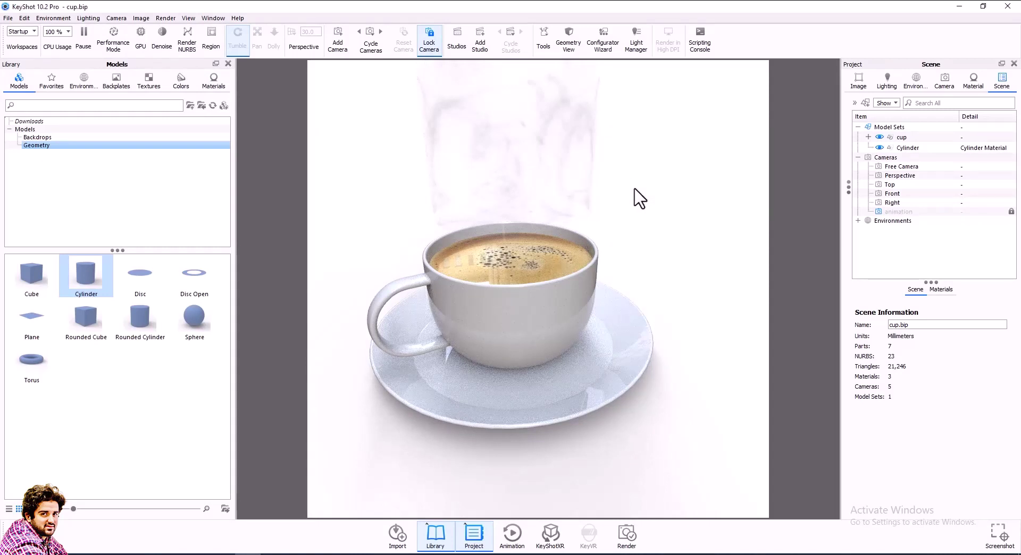
# Step: Open the cylinder material's Textures settings, leaving mapping on Box
pyautogui.doubleClick(574, 167)
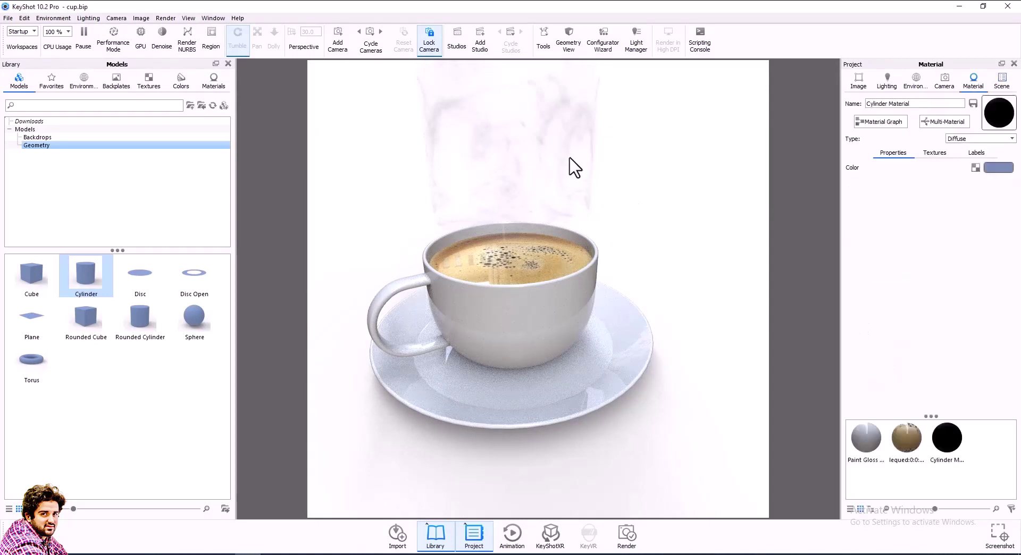
pyautogui.click(932, 155)
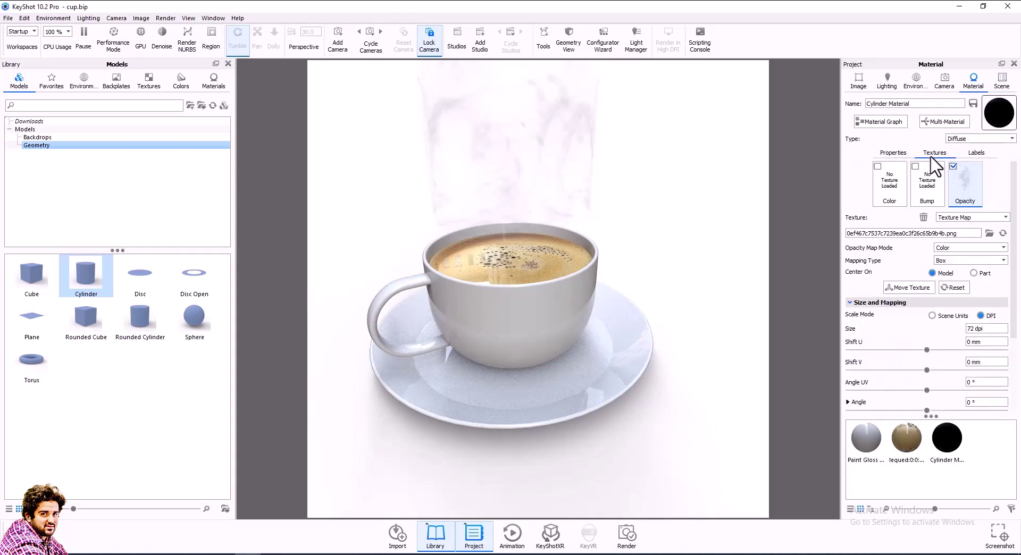
pyautogui.click(973, 261)
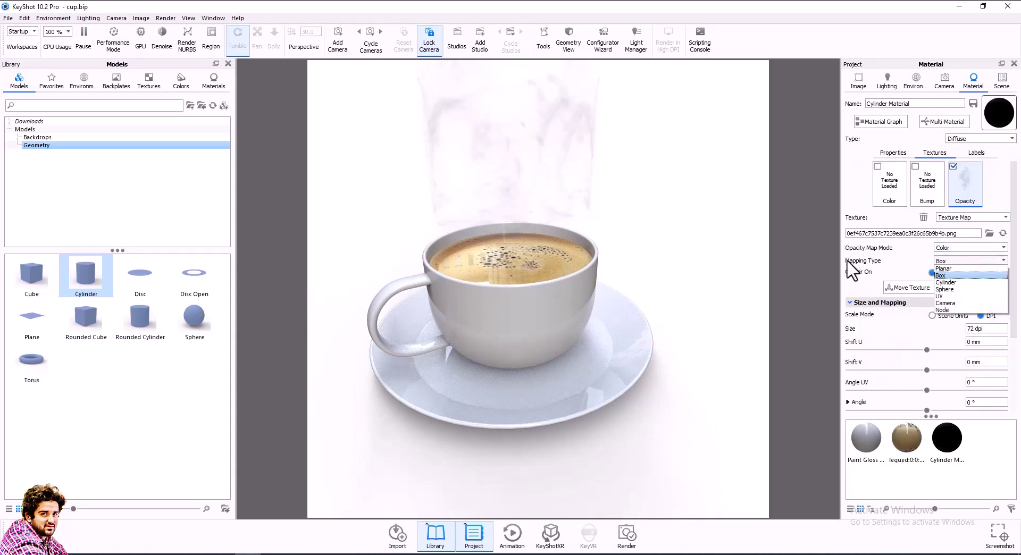
pyautogui.click(965, 210)
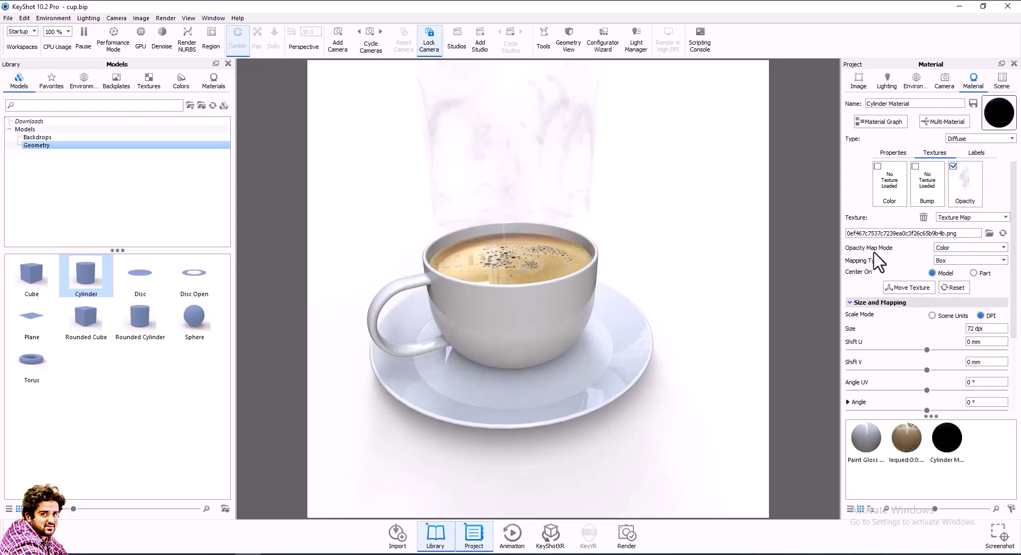
# Step: Try Alpha and Inverse Color opacity map modes, keeping Color
pyautogui.click(946, 248)
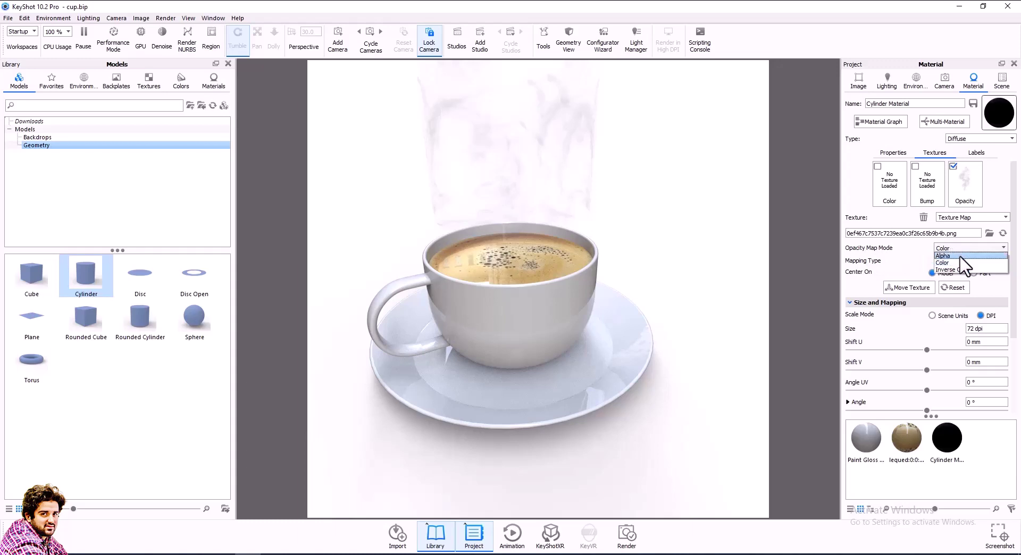
pyautogui.click(943, 255)
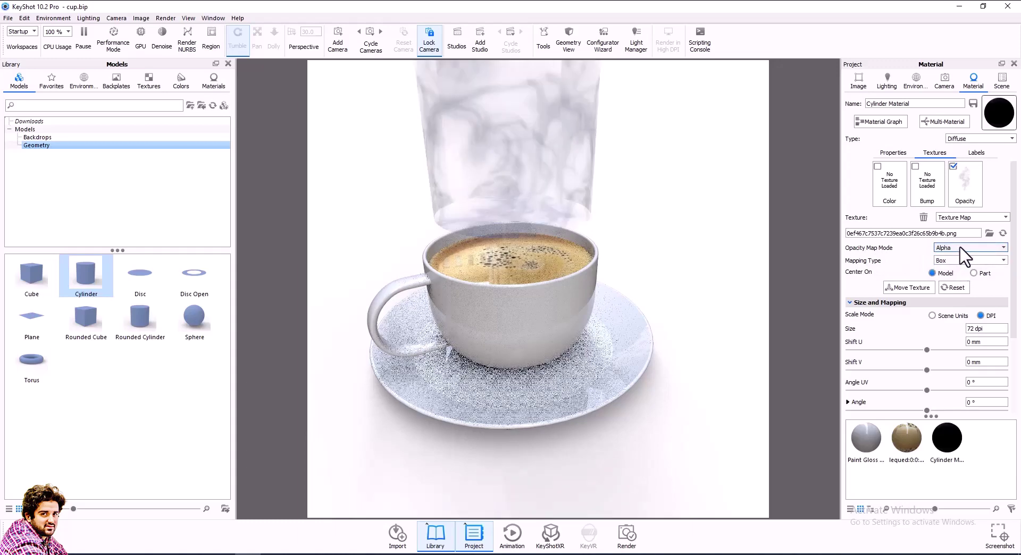
pyautogui.click(968, 248)
pyautogui.click(964, 263)
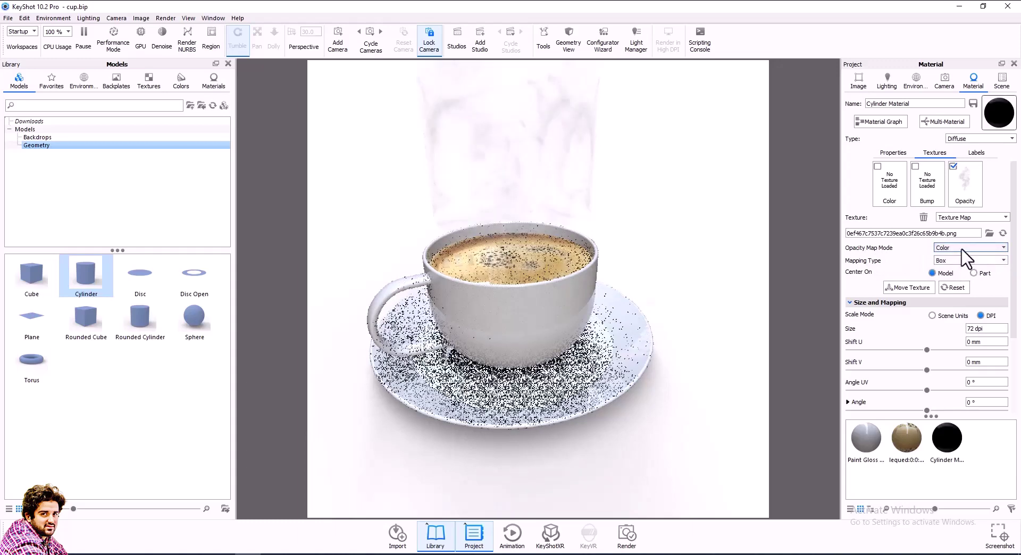
pyautogui.click(965, 249)
pyautogui.click(969, 269)
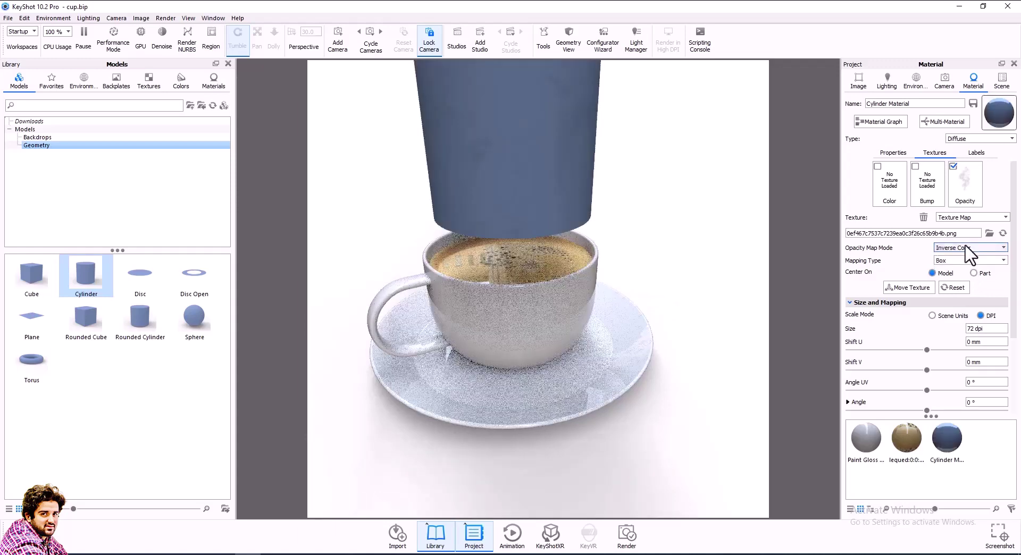
pyautogui.click(969, 248)
pyautogui.click(960, 263)
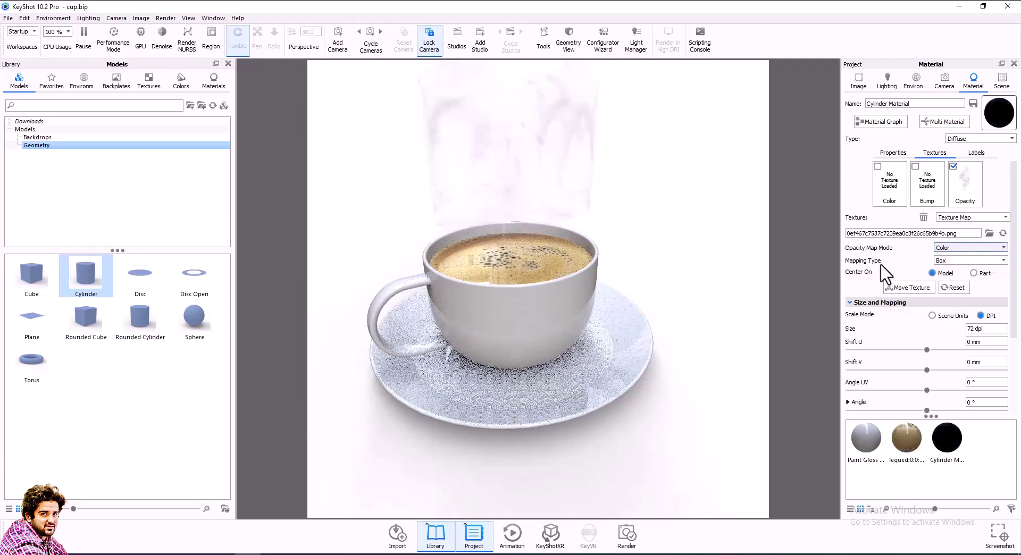
# Step: Try Planar mapping for the steam texture, then return to Box
pyautogui.click(955, 260)
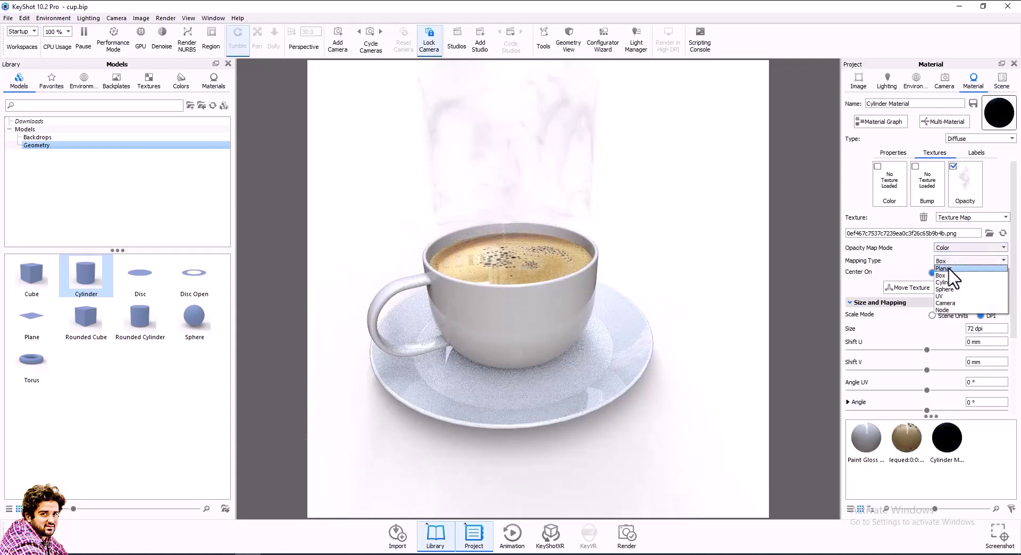
pyautogui.click(955, 267)
pyautogui.click(953, 261)
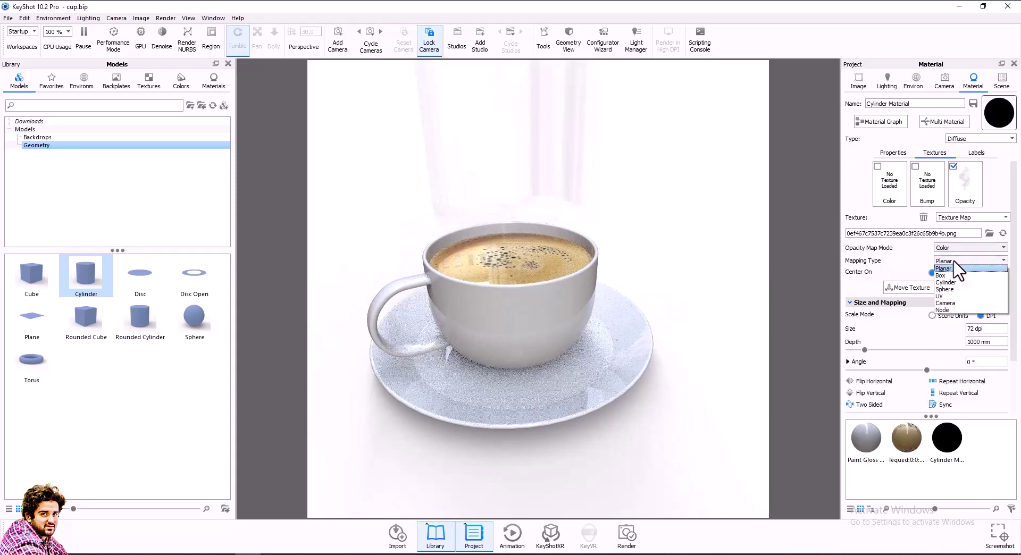
pyautogui.click(956, 270)
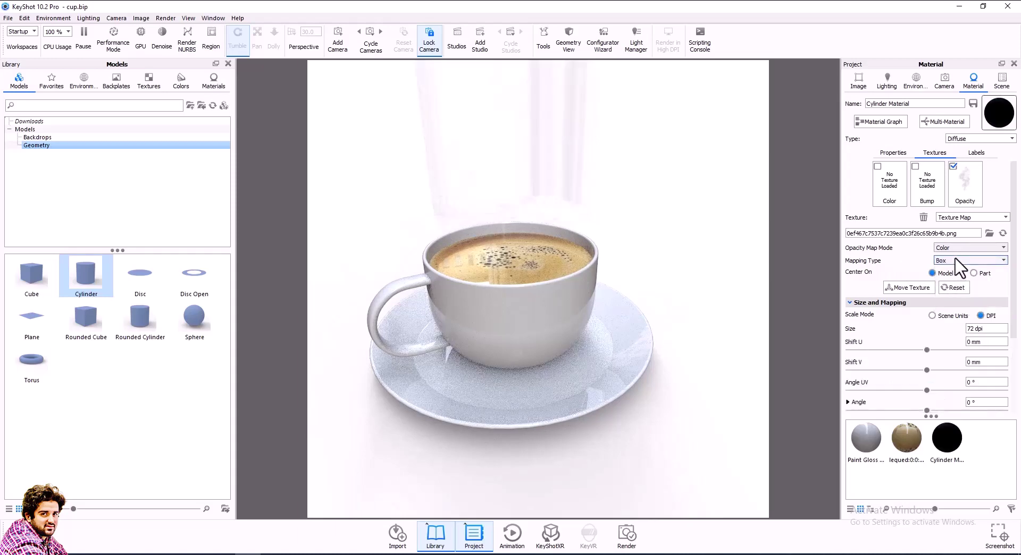
pyautogui.click(956, 260)
# Step: Map the steam texture as Cylinder with 50 mm diameter, sizing by 72 DPI
pyautogui.click(960, 282)
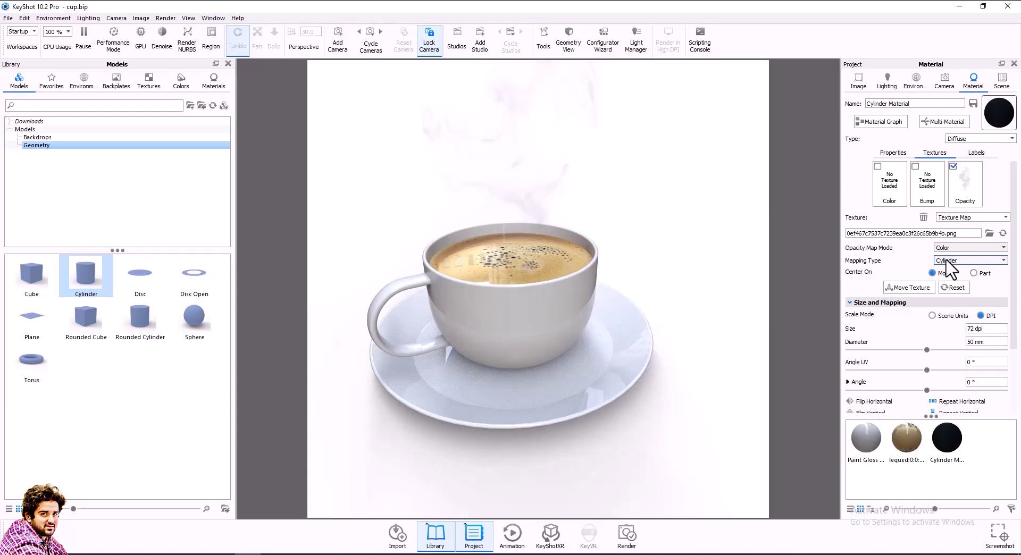
pyautogui.doubleClick(984, 343)
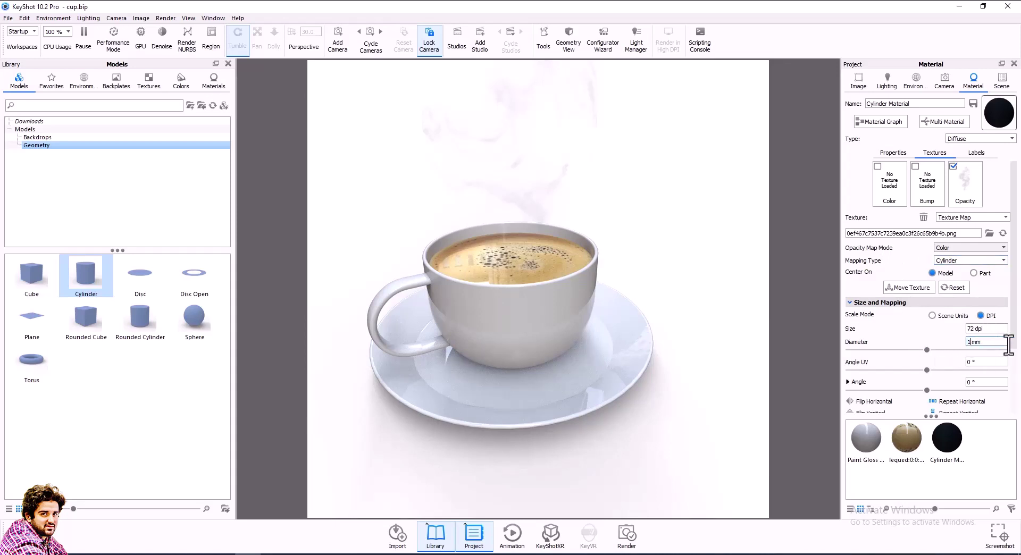
pyautogui.press('Return')
pyautogui.click(932, 315)
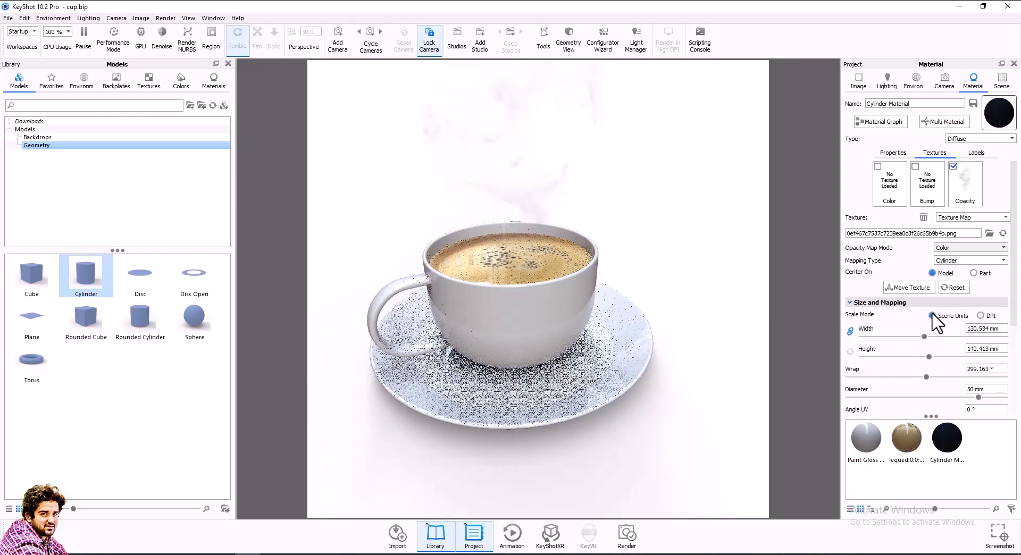
pyautogui.click(980, 316)
pyautogui.moveTo(1013, 319); pyautogui.dragTo(1013, 383)
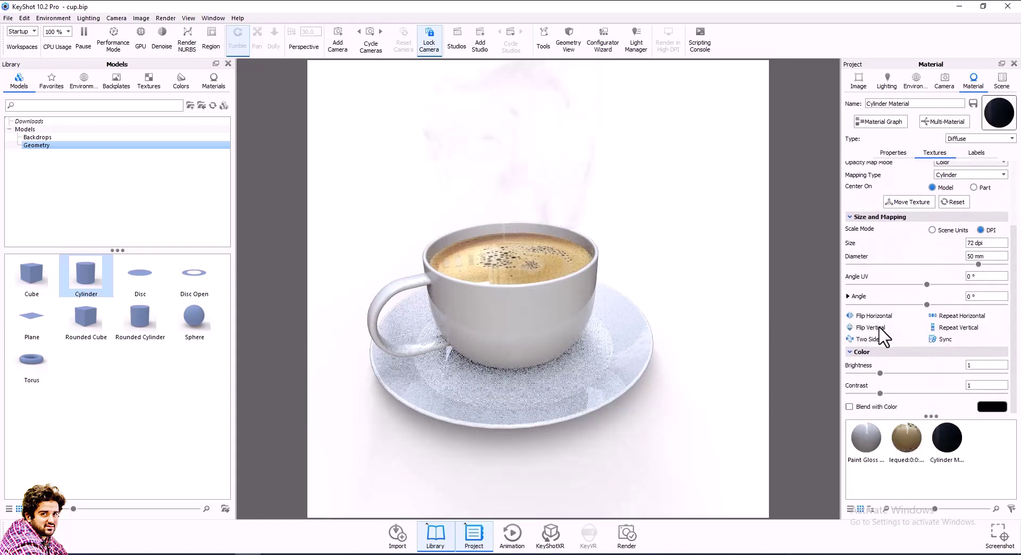
# Step: Toggle the steam texture's vertical flip and two-sided options
pyautogui.click(876, 328)
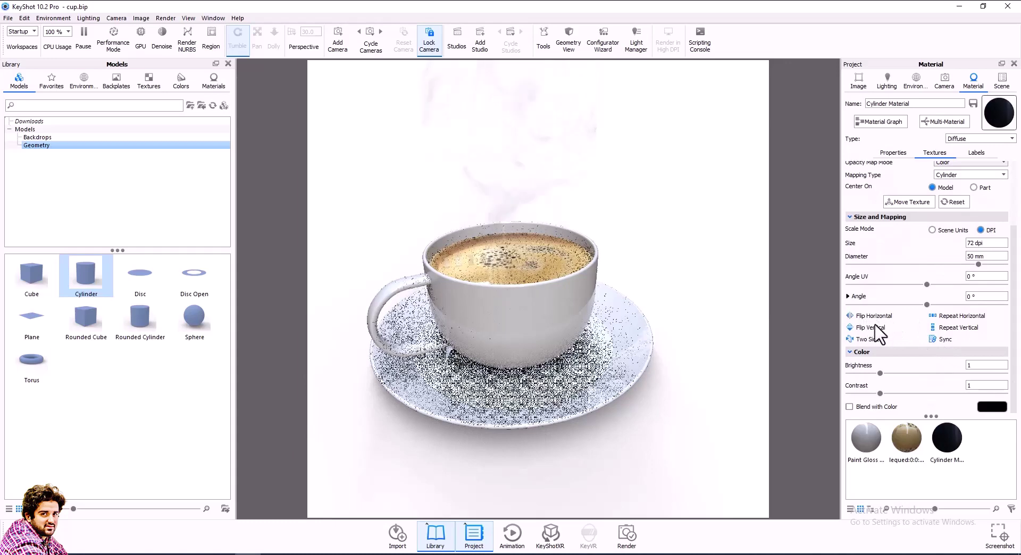
pyautogui.click(847, 315)
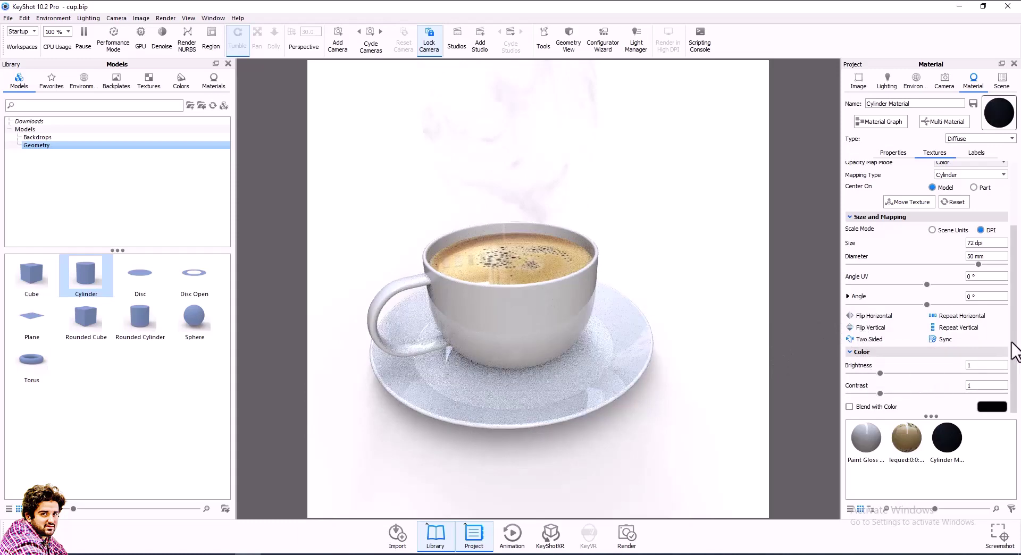
pyautogui.click(869, 340)
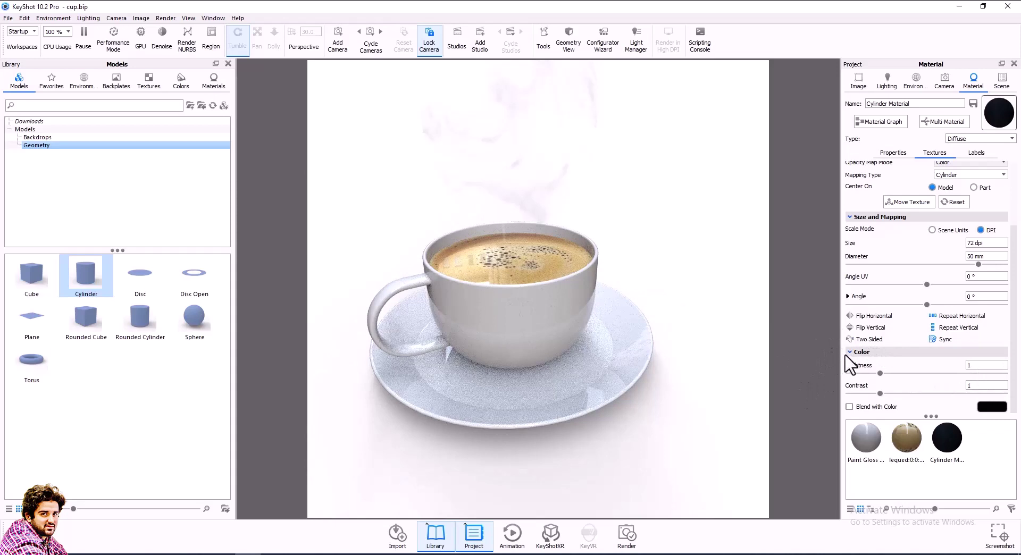
pyautogui.click(857, 340)
# Step: Try steam texture brightness between 0.67 and 3.5, and contrast 5
pyautogui.moveTo(881, 373); pyautogui.dragTo(995, 373)
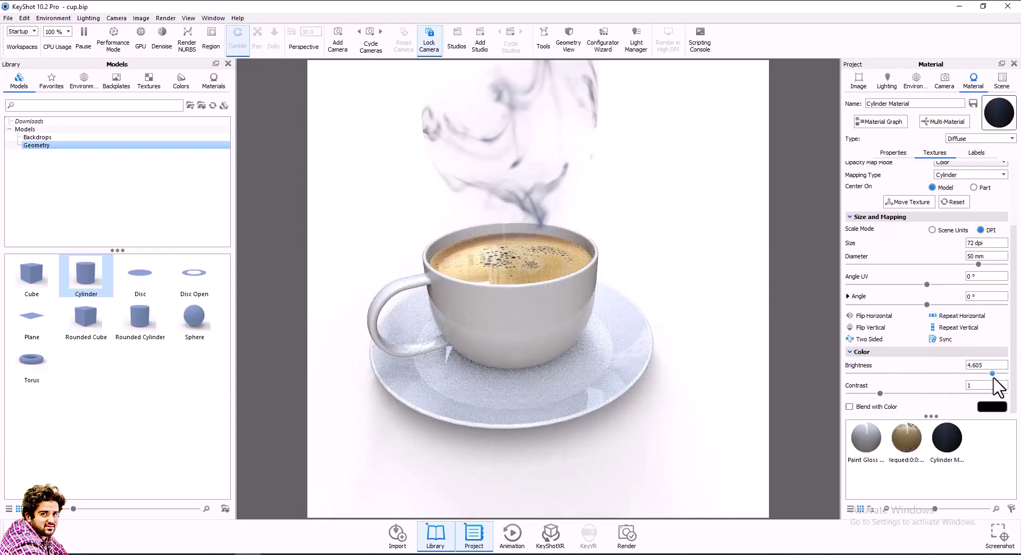
pyautogui.moveTo(993, 374)
pyautogui.mouseDown()
pyautogui.moveTo(871, 375)
pyautogui.moveTo(891, 379)
pyautogui.mouseUp()
pyautogui.click(992, 365)
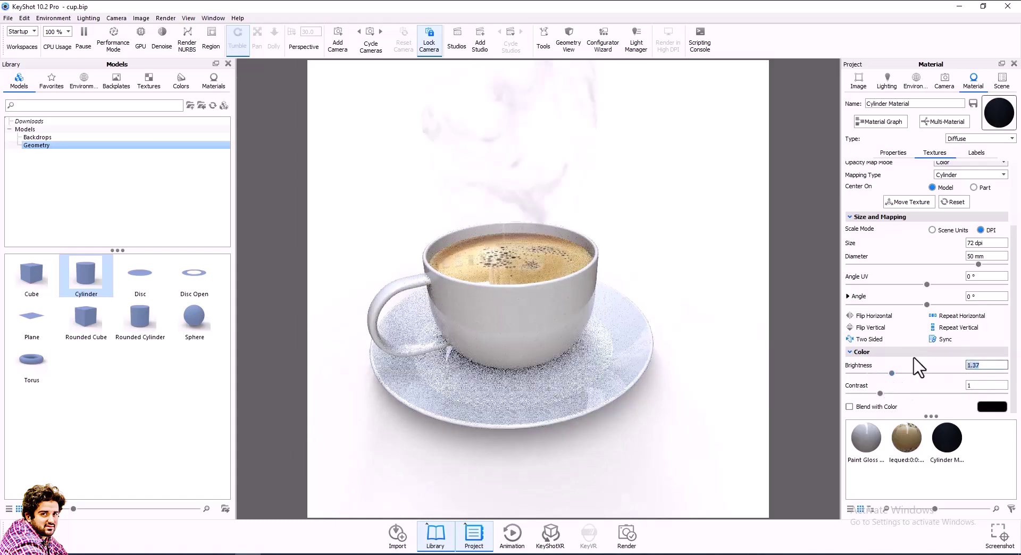
pyautogui.write('3')
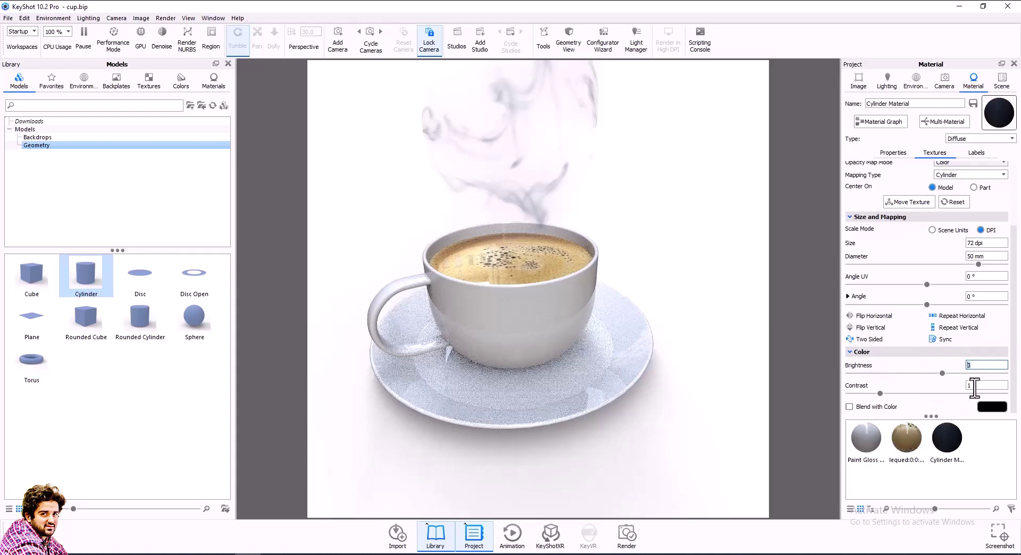
pyautogui.click(973, 385)
pyautogui.write('5')
pyautogui.press('Return')
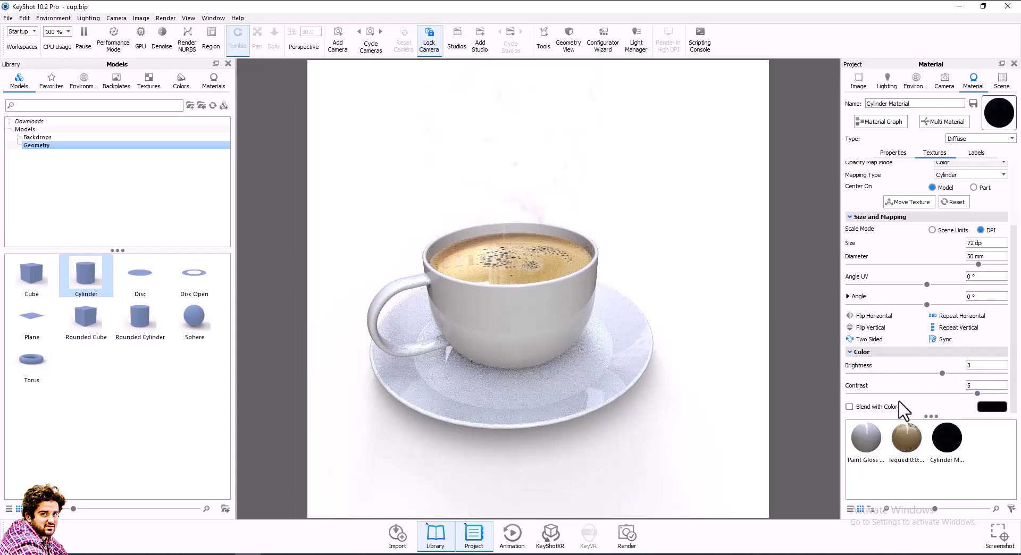
# Step: Set texture contrast to 1 and brightness to 1.5, then go to the Scene tab
pyautogui.moveTo(978, 393); pyautogui.dragTo(854, 393)
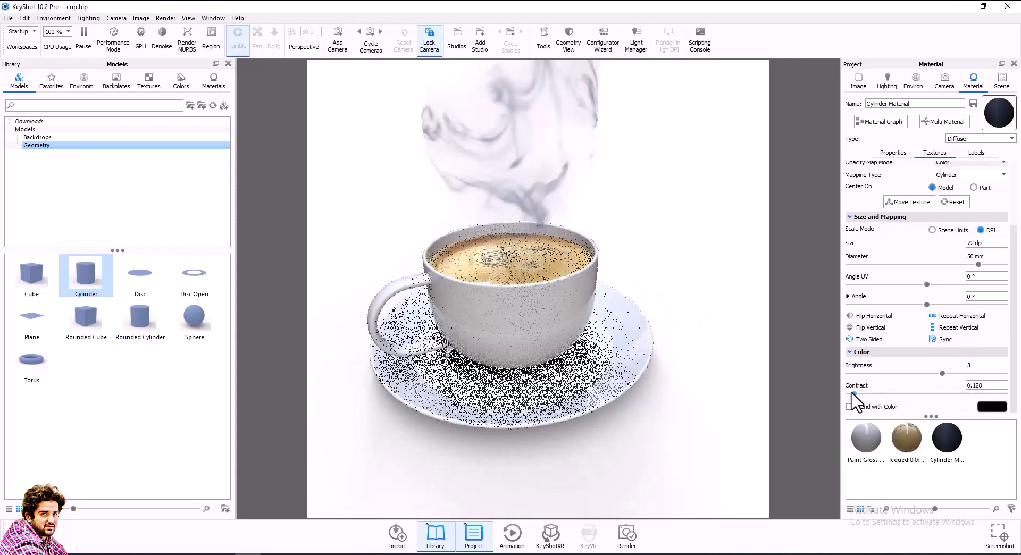
pyautogui.moveTo(853, 394); pyautogui.dragTo(917, 393)
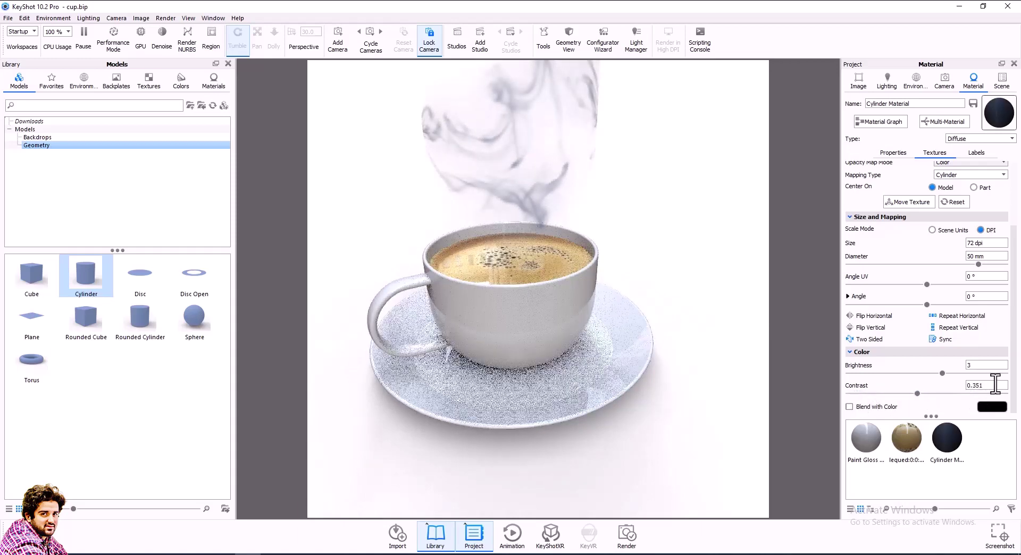
pyautogui.moveTo(995, 384); pyautogui.dragTo(942, 384)
pyautogui.write('1')
pyautogui.press('Return')
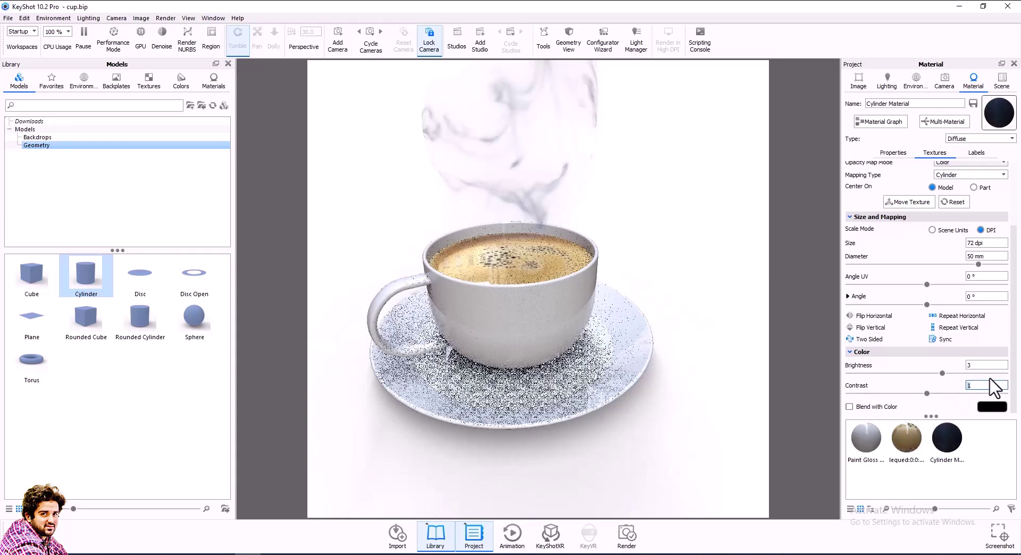
pyautogui.moveTo(995, 365); pyautogui.dragTo(901, 365)
pyautogui.write('1.5')
pyautogui.press('Return')
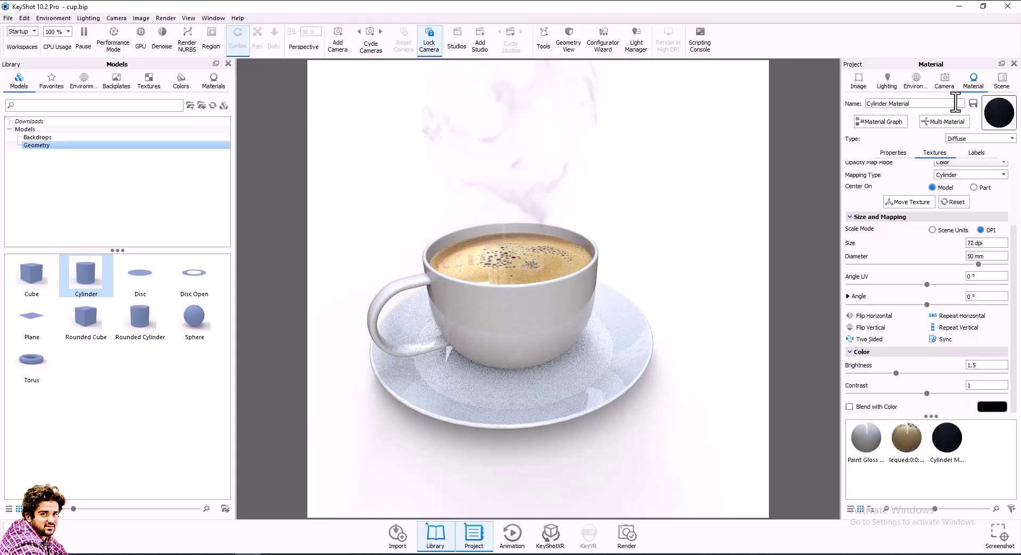
pyautogui.click(1003, 83)
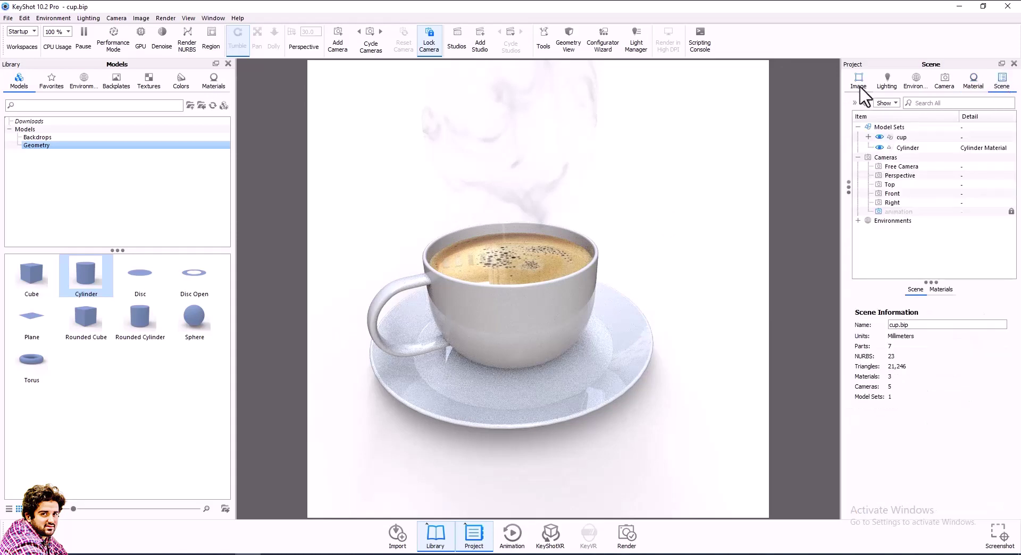
# Step: Put a coffee-table backplate photo behind the cup and orbit the free camera back to about 224.6 mm
pyautogui.click(915, 83)
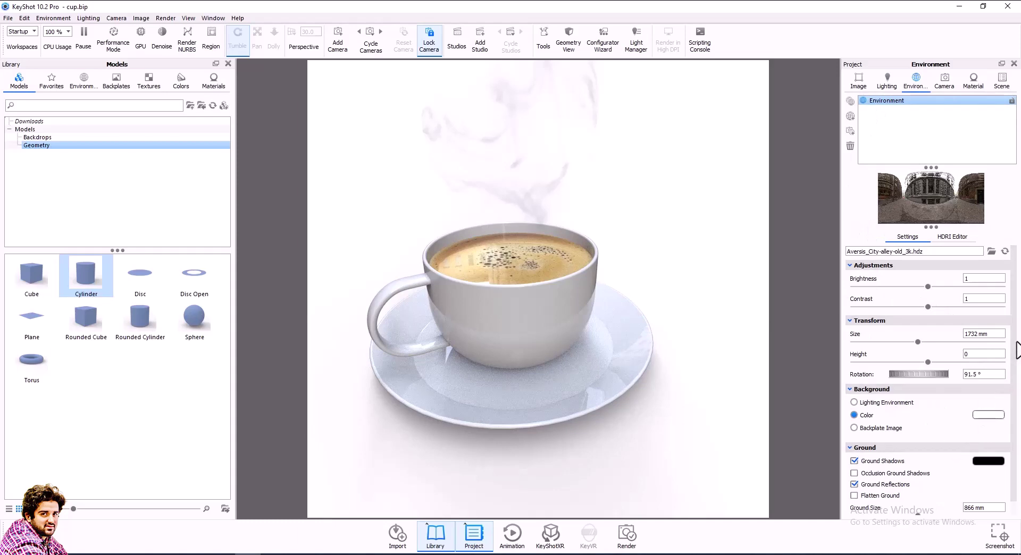
pyautogui.click(862, 428)
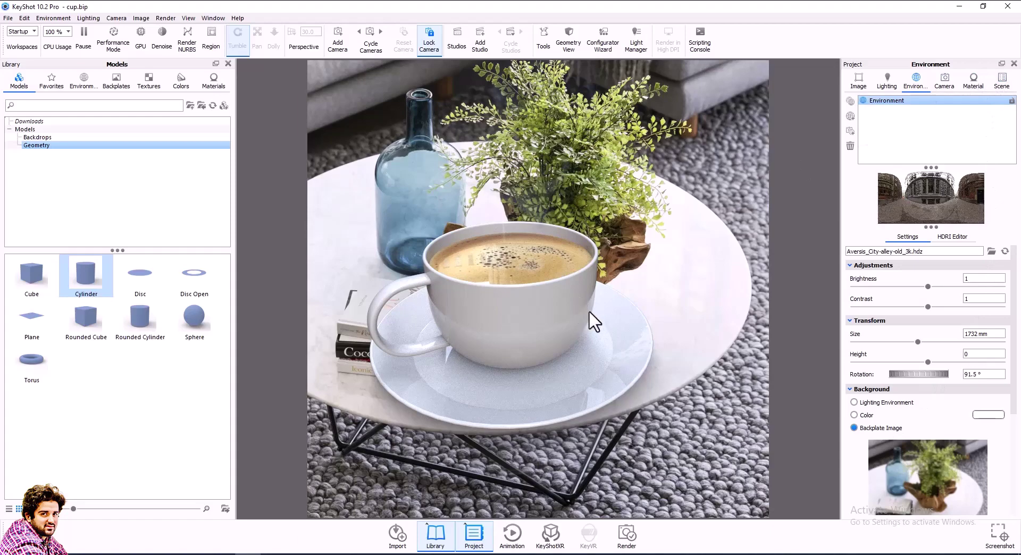
pyautogui.click(945, 81)
pyautogui.click(908, 102)
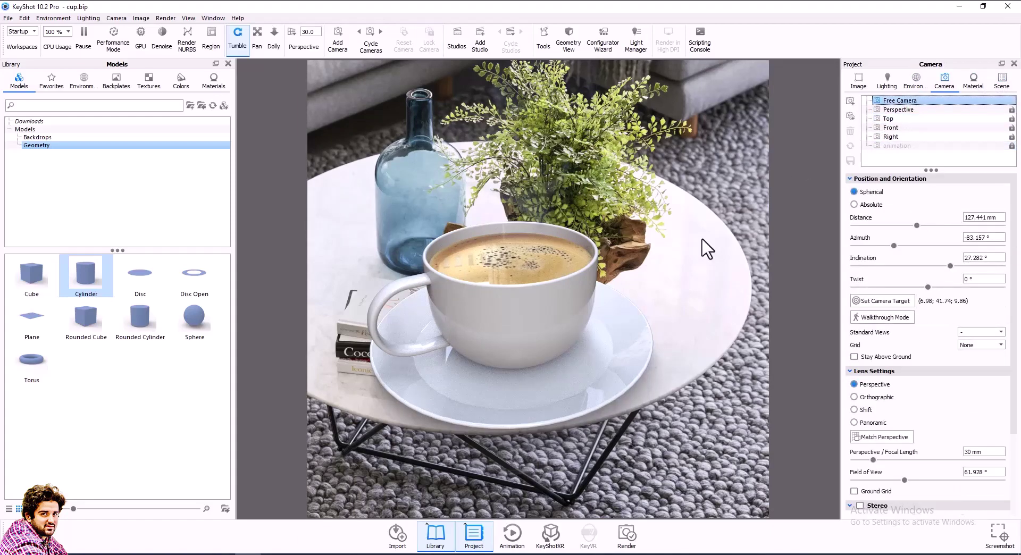
pyautogui.moveTo(707, 247); pyautogui.dragTo(583, 348)
pyautogui.scroll(-3, 569, 335)
# Step: Orbit and pan the view so the cup sits on the book stack in the photo
pyautogui.scroll(-3, 560, 311)
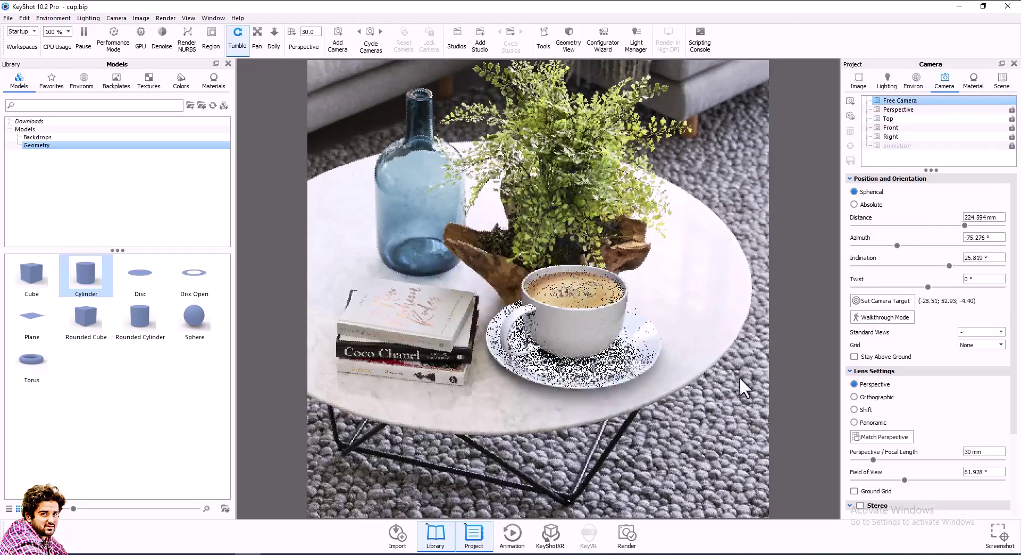
pyautogui.moveTo(657, 368)
pyautogui.mouseDown(button='middle')
pyautogui.moveTo(707, 399)
pyautogui.moveTo(607, 353)
pyautogui.moveTo(742, 349)
pyautogui.moveTo(643, 337)
pyautogui.mouseUp(button='middle')
pyautogui.moveTo(643, 337)
pyautogui.mouseDown()
pyautogui.moveTo(593, 312)
pyautogui.moveTo(575, 343)
pyautogui.moveTo(752, 338)
pyautogui.moveTo(758, 312)
pyautogui.moveTo(698, 335)
pyautogui.moveTo(605, 327)
pyautogui.mouseUp()
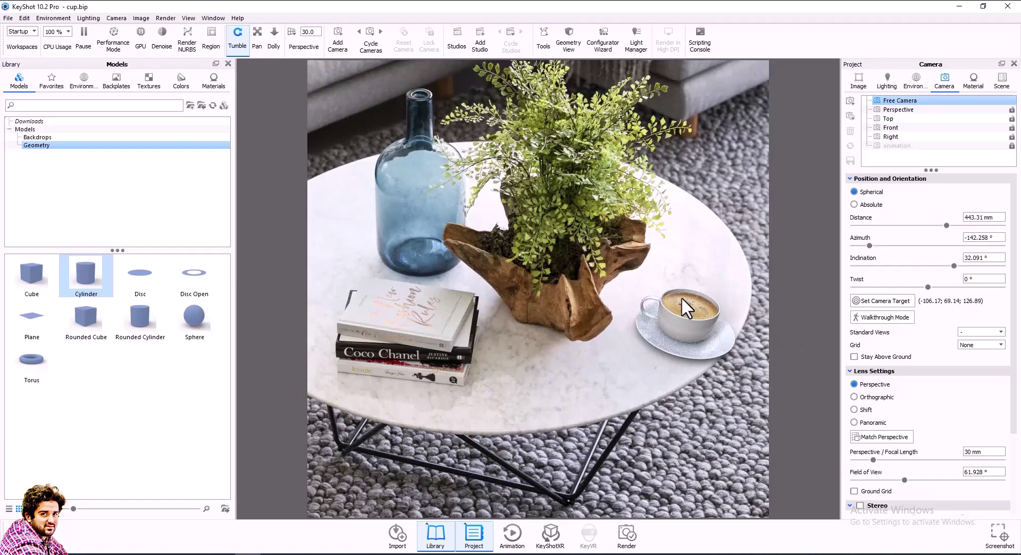
pyautogui.moveTo(684, 304)
pyautogui.mouseDown(button='middle')
pyautogui.moveTo(700, 336)
pyautogui.moveTo(659, 324)
pyautogui.moveTo(564, 340)
pyautogui.moveTo(419, 333)
pyautogui.mouseUp(button='middle')
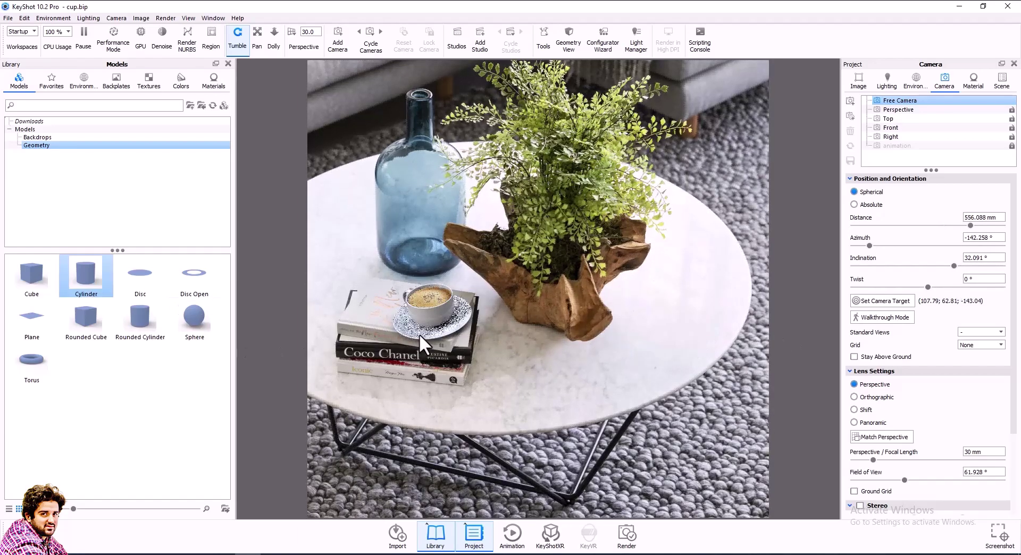
pyautogui.moveTo(419, 334)
pyautogui.mouseDown()
pyautogui.moveTo(381, 315)
pyautogui.moveTo(417, 308)
pyautogui.moveTo(432, 318)
pyautogui.mouseUp()
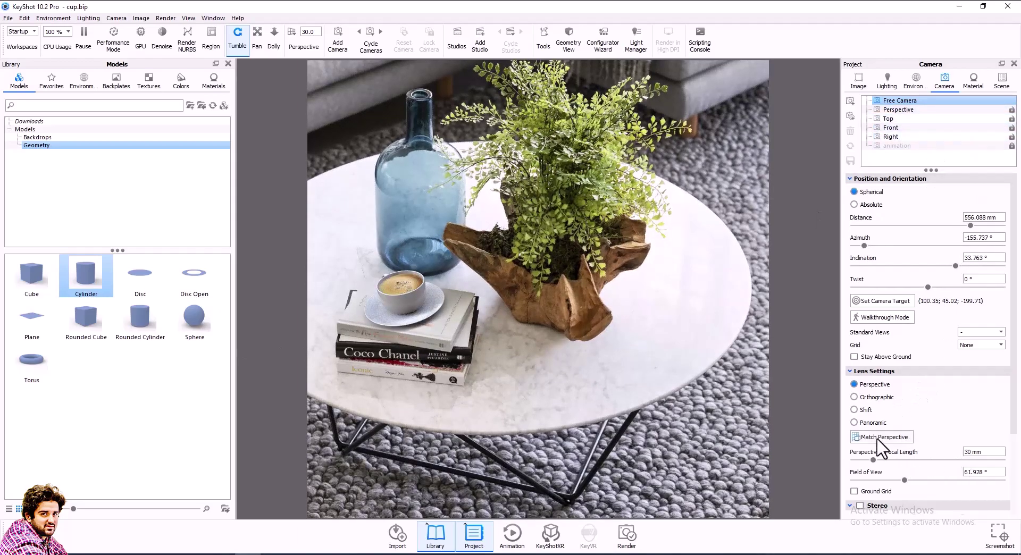
# Step: Switch the camera lens to Orthographic and zoom to about 550.9 mm
pyautogui.click(862, 399)
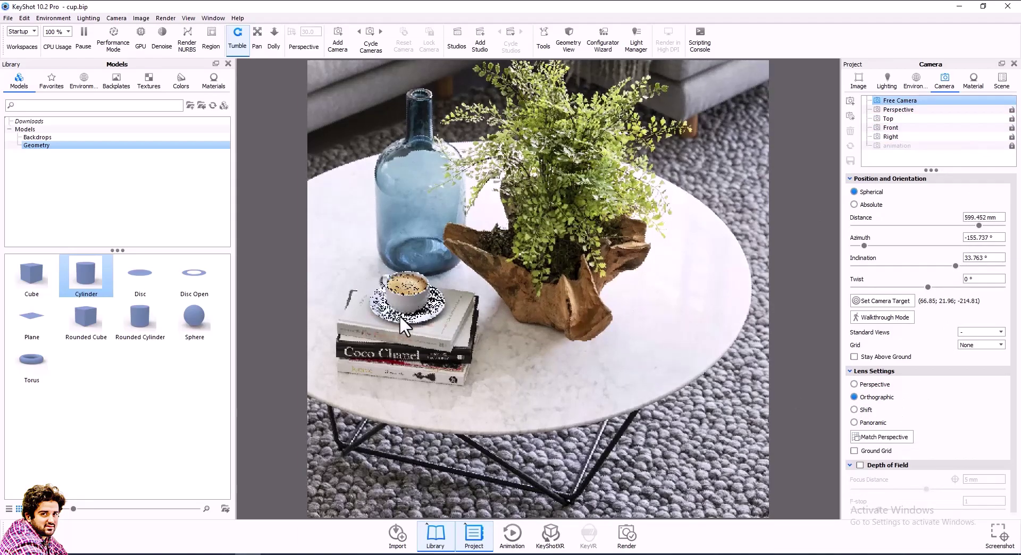
pyautogui.scroll(-3, 394, 321)
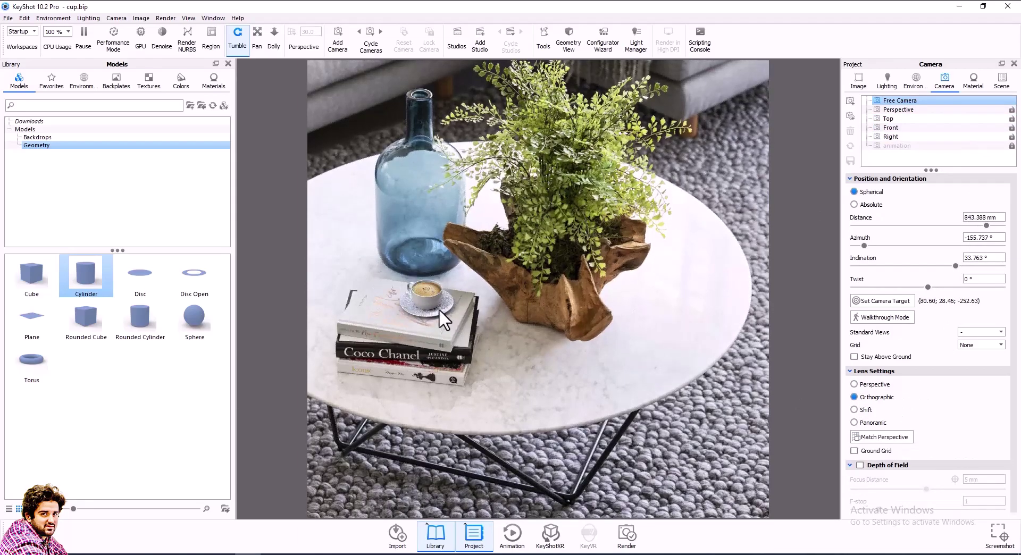
pyautogui.scroll(2, 393, 309)
pyautogui.scroll(2, 390, 309)
pyautogui.scroll(1, 451, 305)
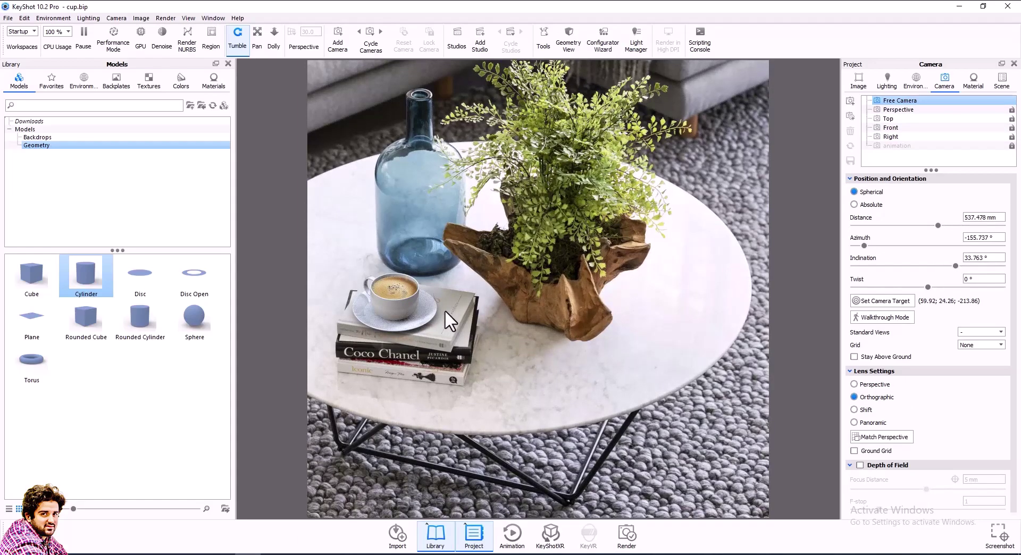
pyautogui.scroll(1, 394, 318)
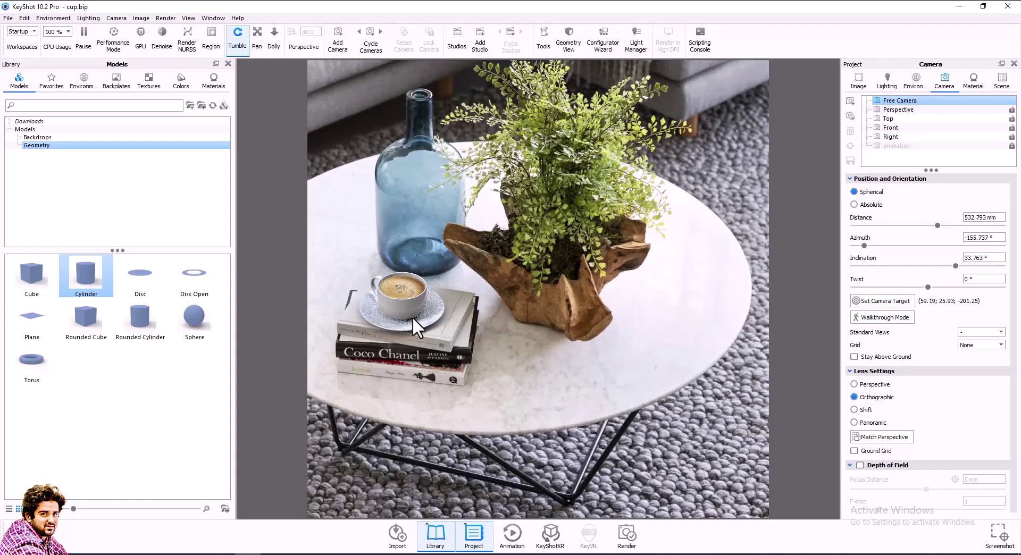
pyautogui.scroll(-1, 421, 317)
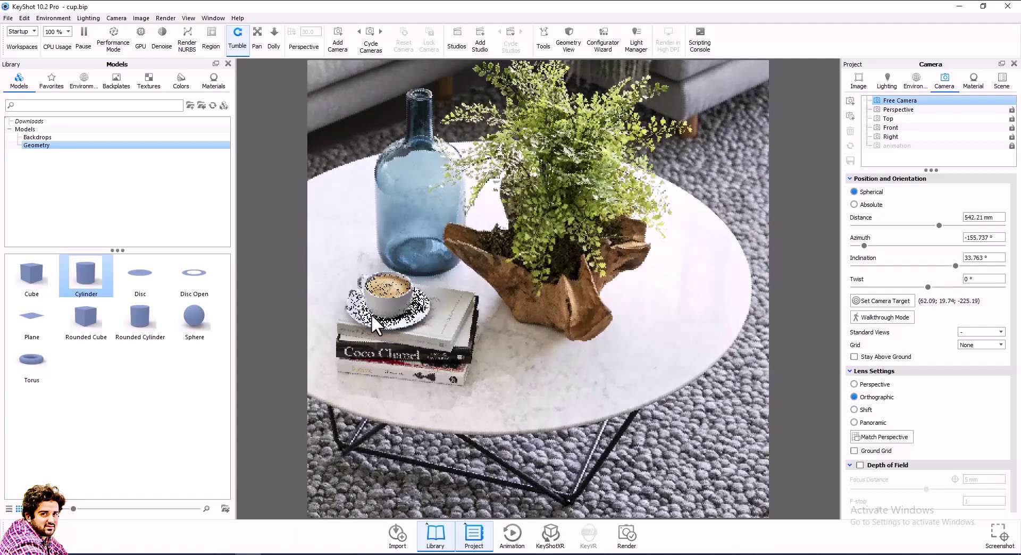
pyautogui.scroll(-1, 368, 313)
pyautogui.scroll(-1, 365, 312)
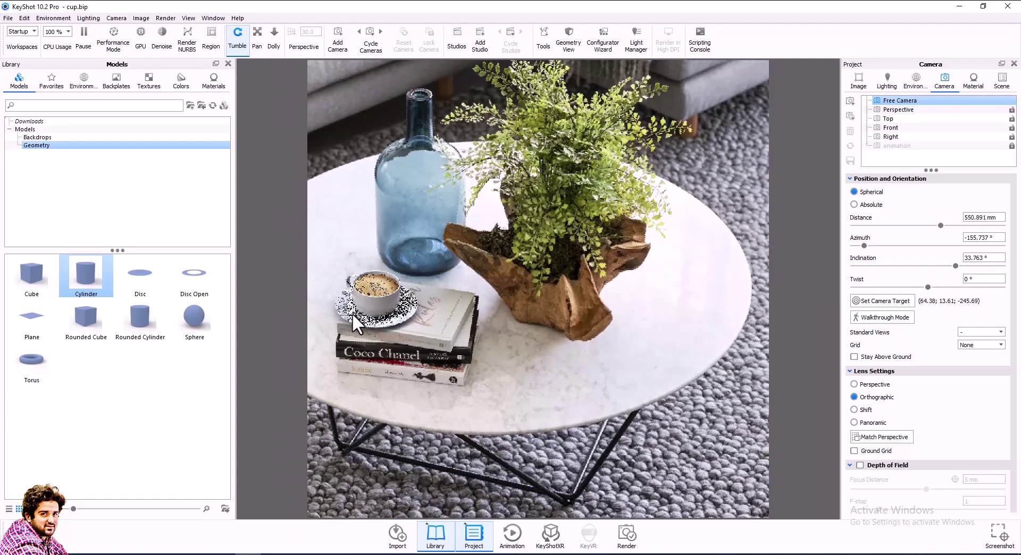
# Step: Give the smoke opacity texture brightness 1.5 and contrast 0.5, settle the cup, and open Render settings
pyautogui.doubleClick(357, 282)
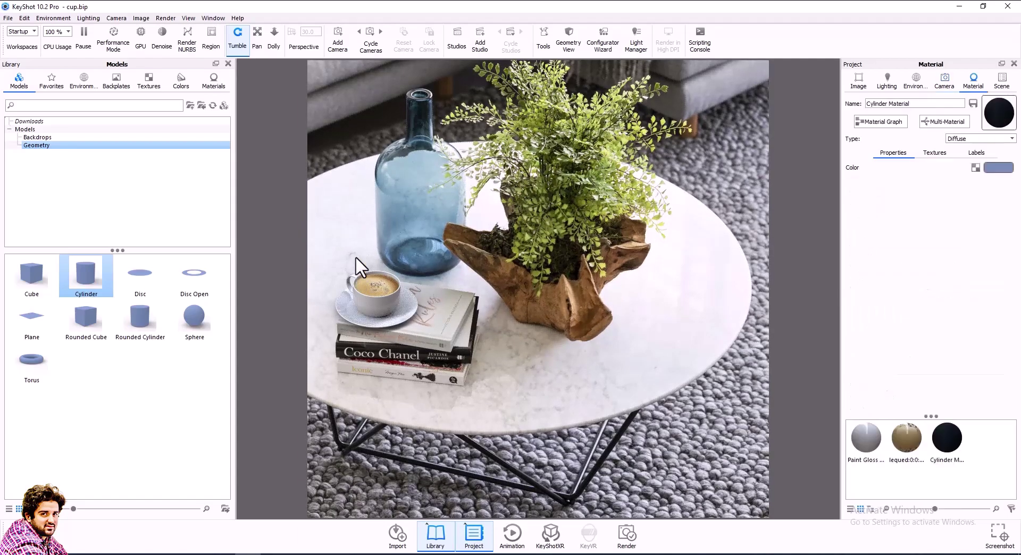
pyautogui.click(935, 153)
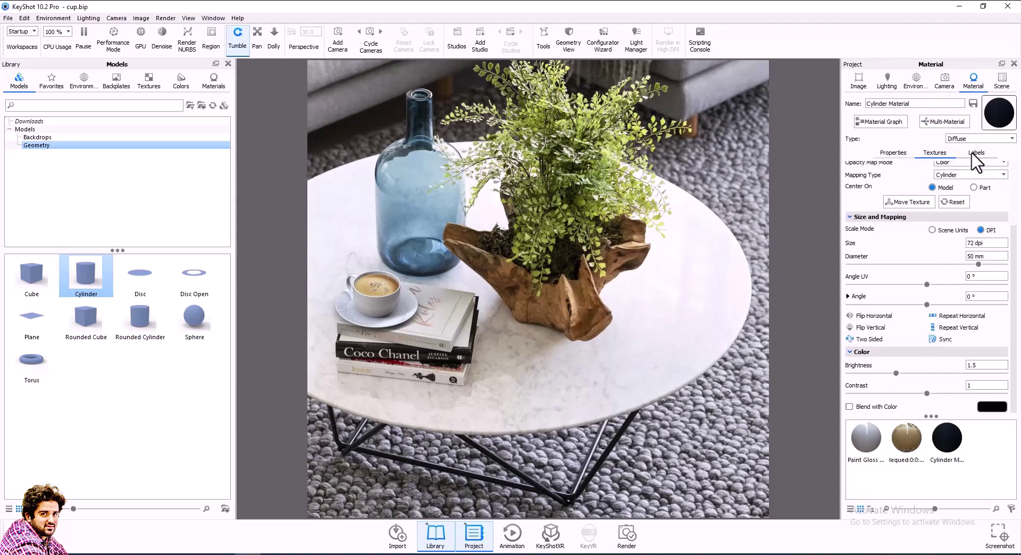
pyautogui.moveTo(1013, 265)
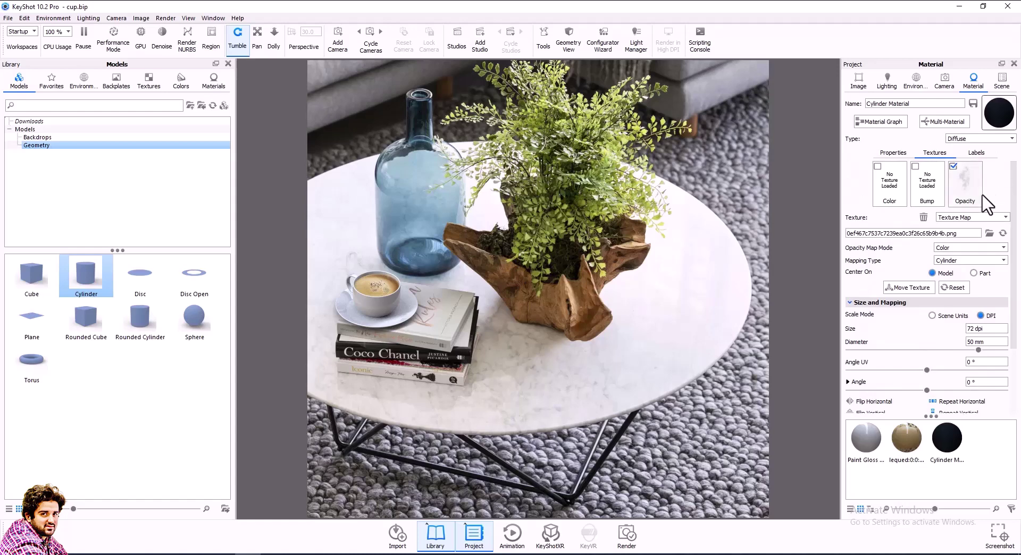
pyautogui.moveTo(1014, 212); pyautogui.dragTo(1013, 300)
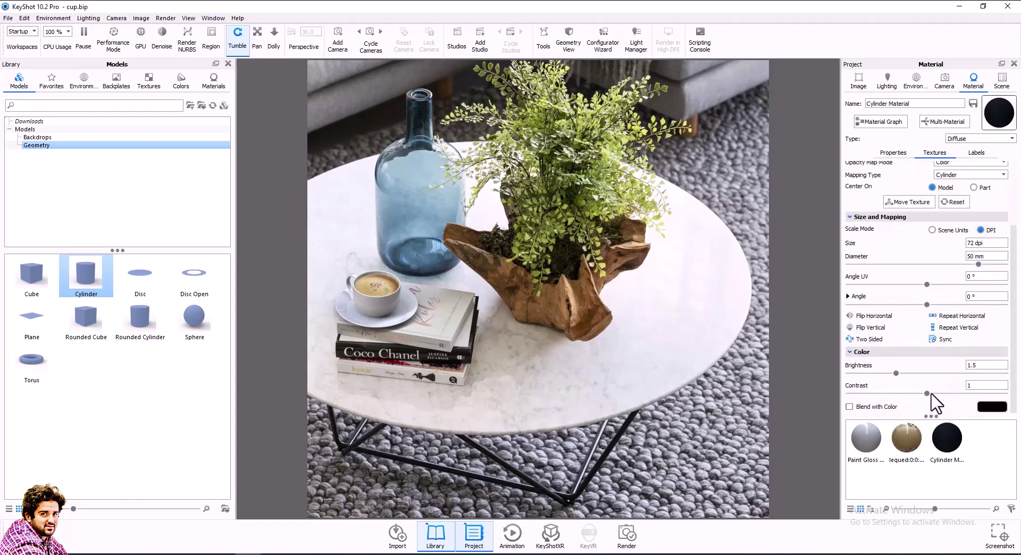
pyautogui.tripleClick(980, 366)
pyautogui.write('3')
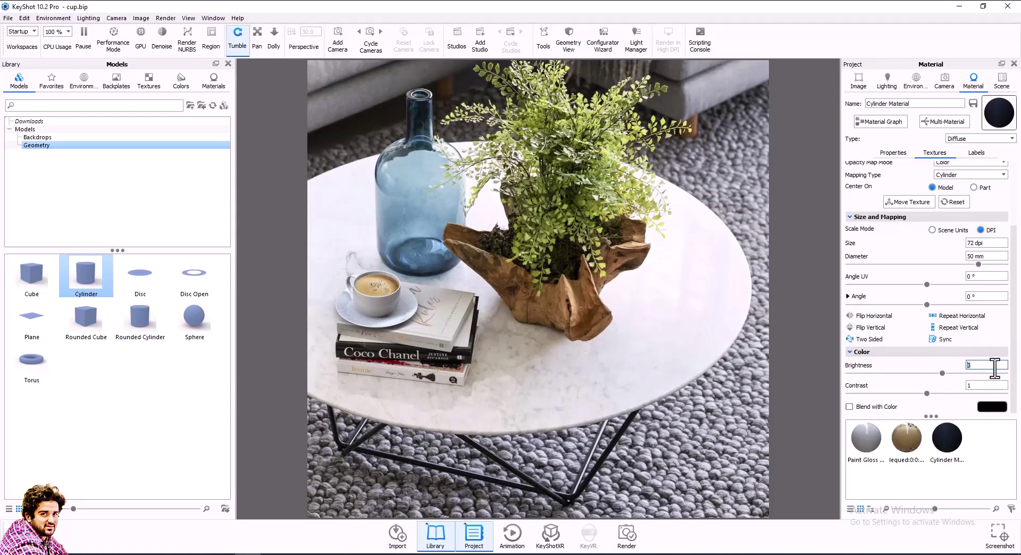
pyautogui.write('1.5')
pyautogui.press('Return')
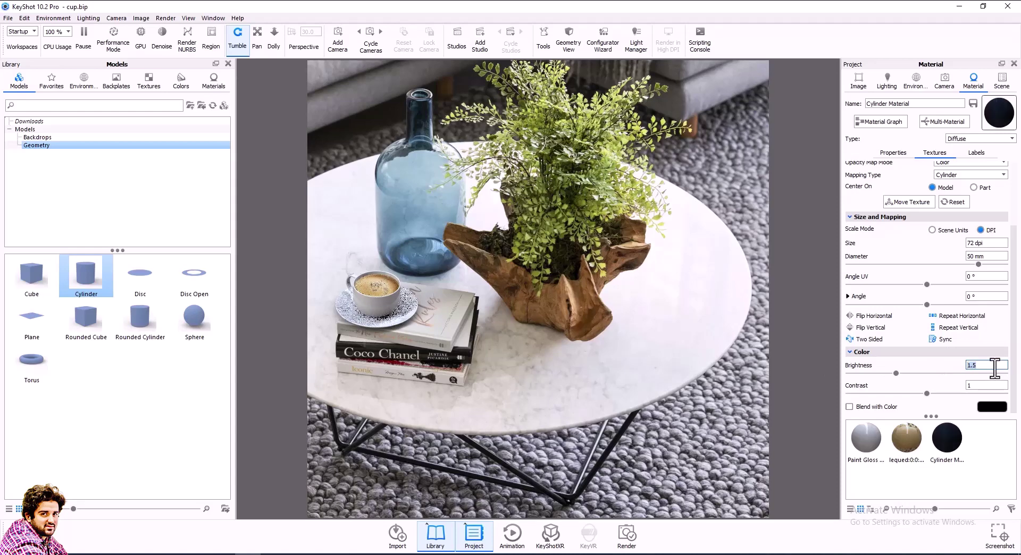
pyautogui.click(989, 385)
pyautogui.write('.5')
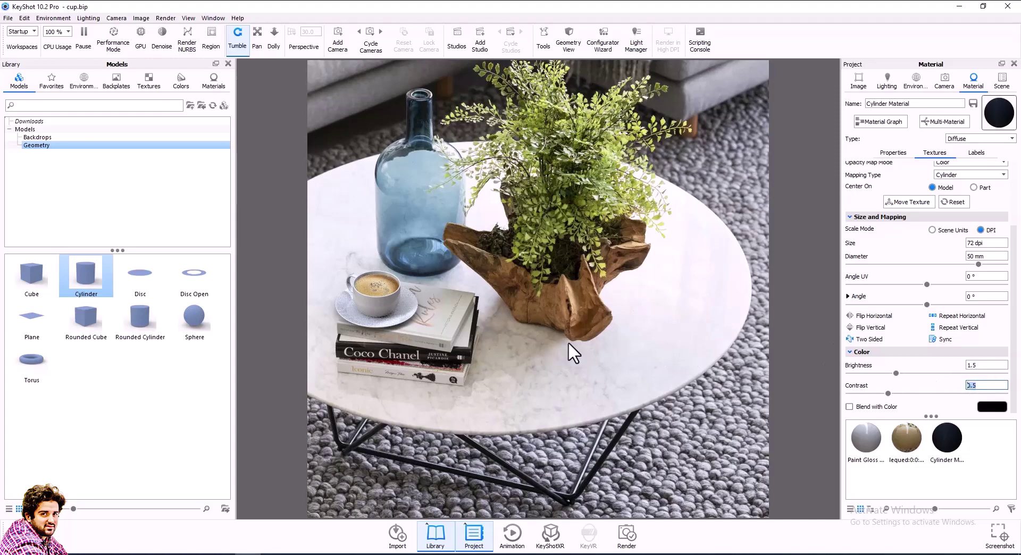
pyautogui.moveTo(343, 300); pyautogui.dragTo(417, 305)
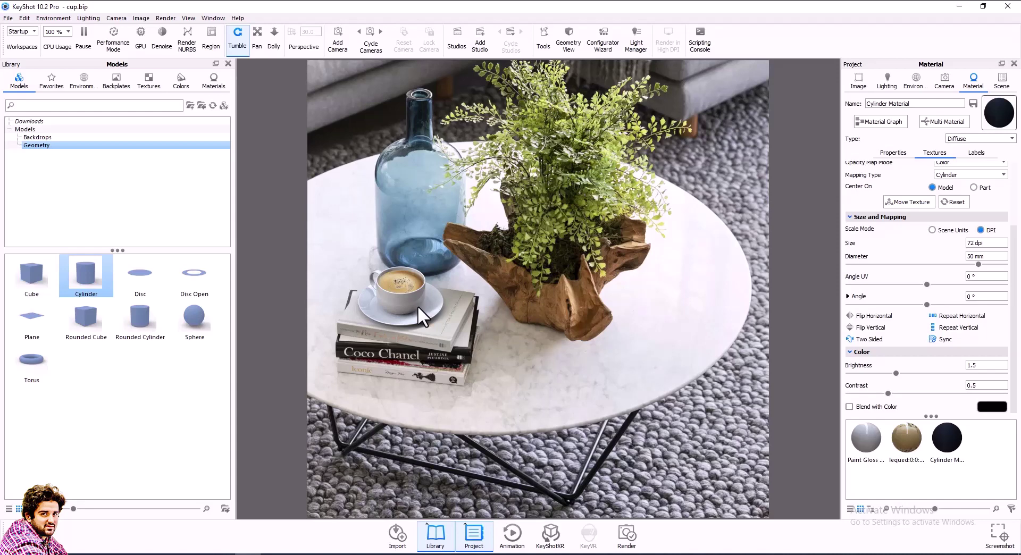
pyautogui.hotkey('ctrl', 'p')
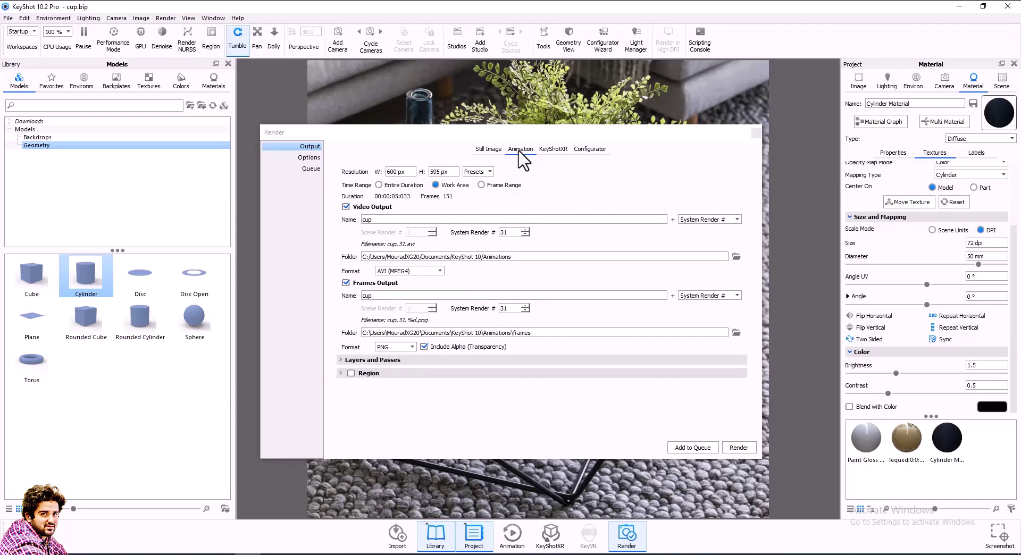
# Step: Render a still JPEG image, cup.31.jpg, and maximise the render output window
pyautogui.click(499, 150)
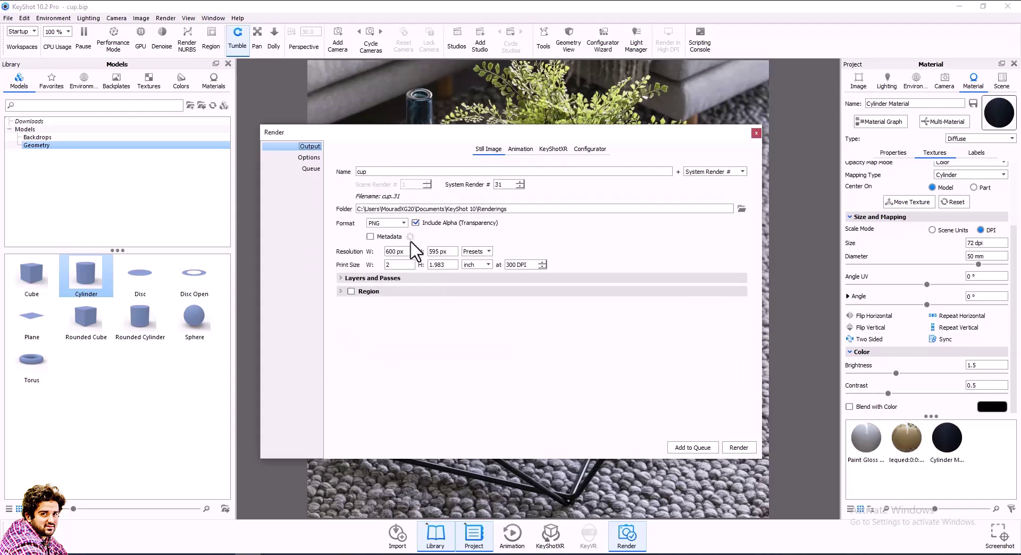
pyautogui.click(402, 225)
pyautogui.click(396, 238)
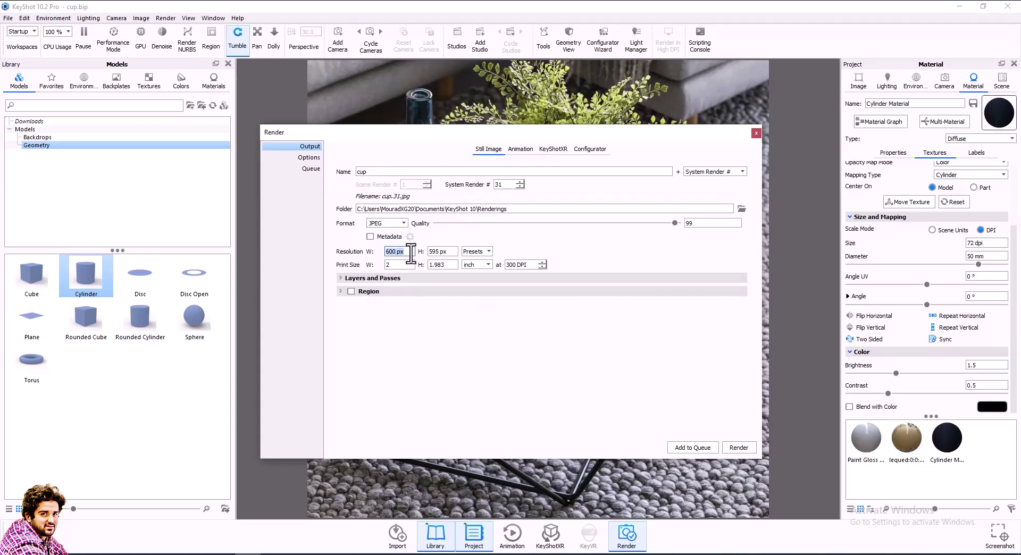
pyautogui.write('3000')
pyautogui.click(746, 445)
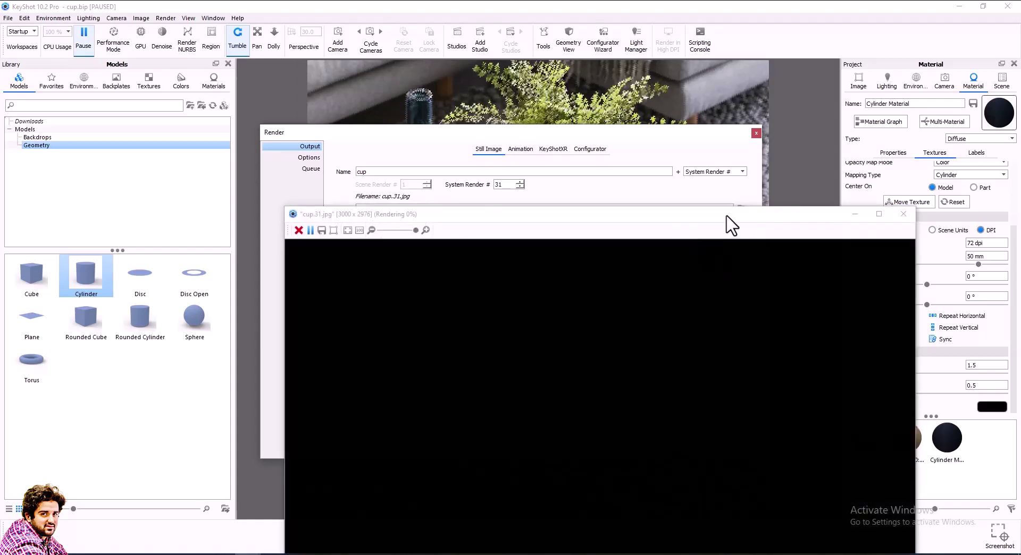
pyautogui.doubleClick(727, 214)
# Step: Zoom out in the render window while cup.31 finishes, then switch to Google Meet
pyautogui.scroll(-3, 726, 213)
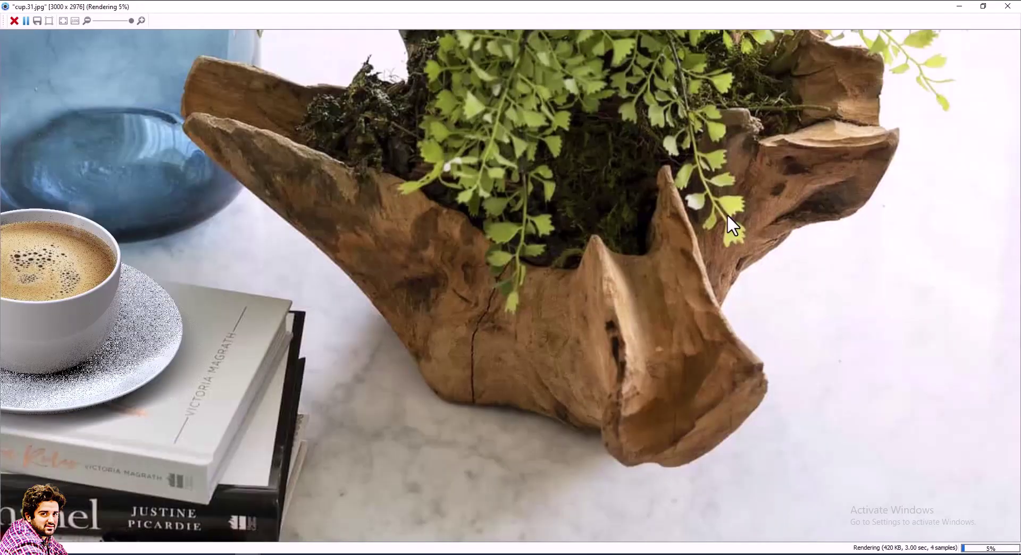
pyautogui.scroll(-2, 550, 255)
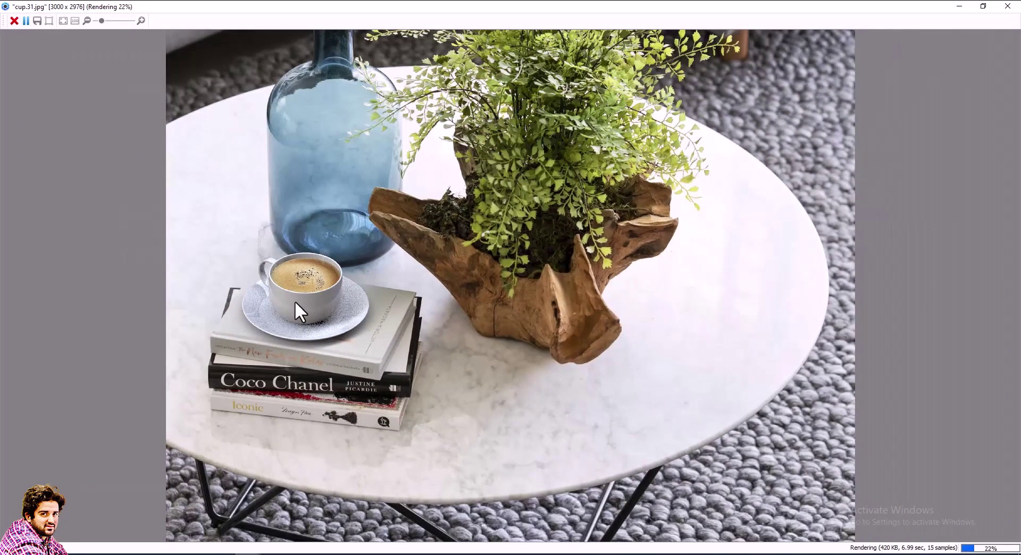
pyautogui.scroll(-1, 295, 301)
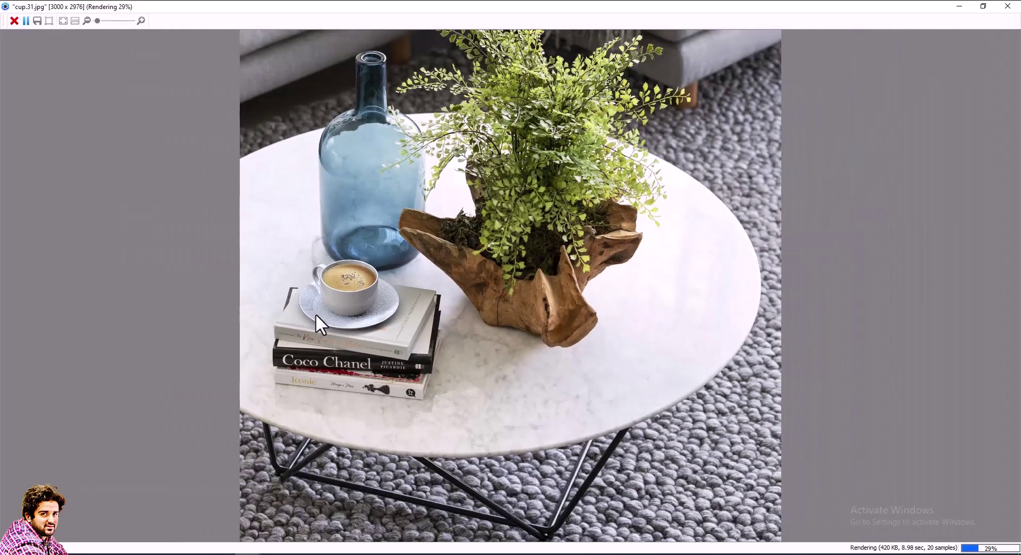
pyautogui.scroll(-1, 316, 314)
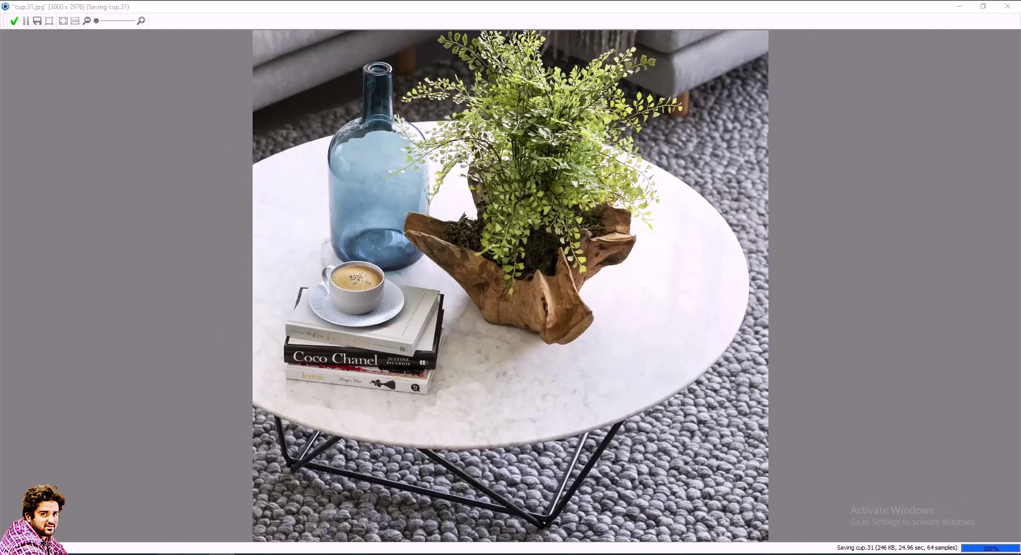
pyautogui.click(53, 511)
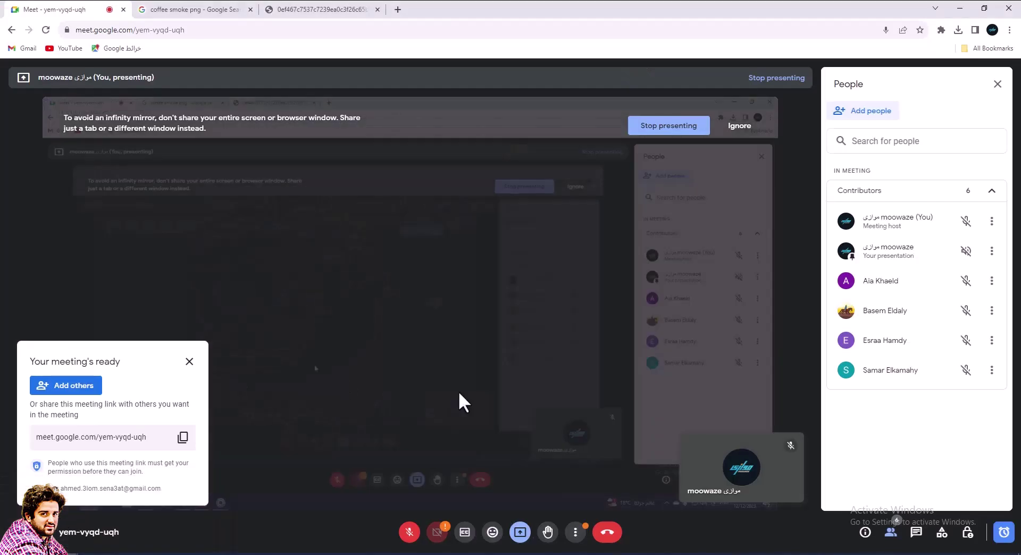
# Step: Unmute the Google Meet microphone and minimise Chrome to show the finished render
pyautogui.click(409, 532)
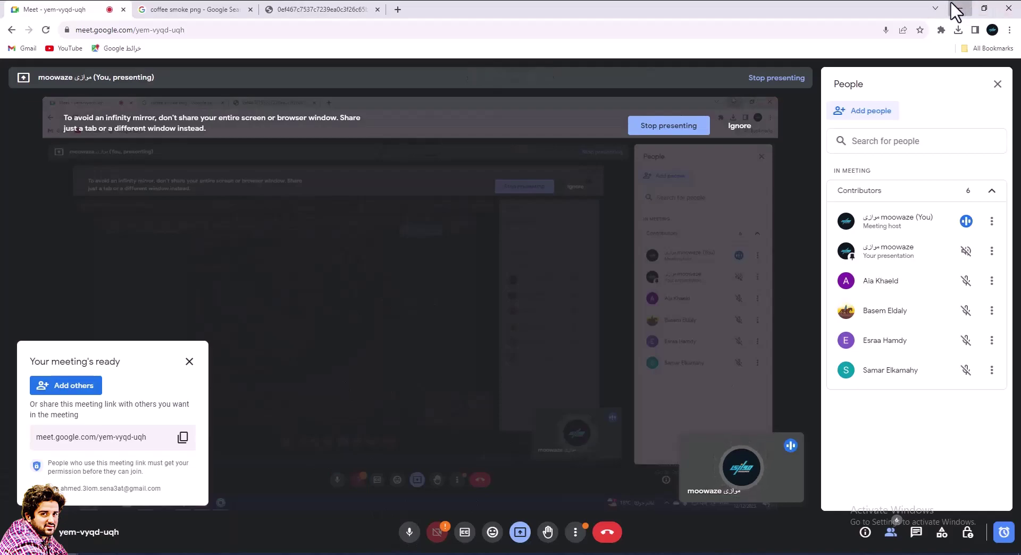
pyautogui.click(960, 8)
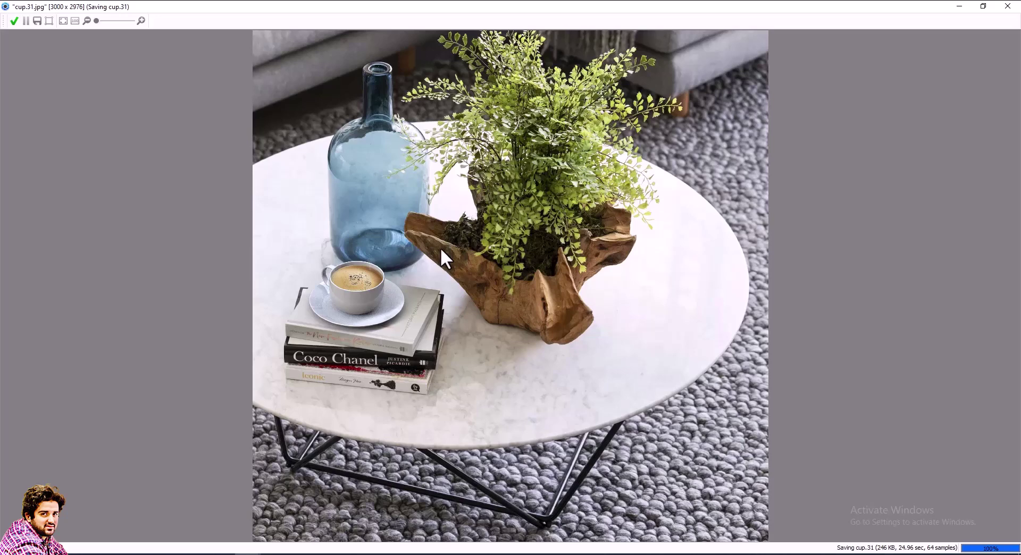
# Step: Close the render window and Render dialog, then look through the Image, Scene and Lighting tabs
pyautogui.click(1008, 5)
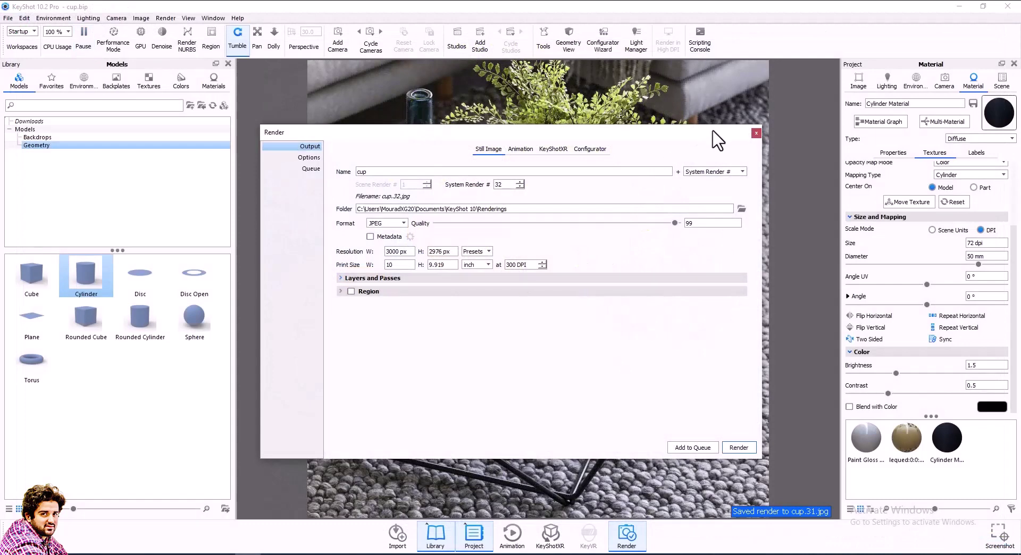
pyautogui.click(756, 132)
pyautogui.click(858, 79)
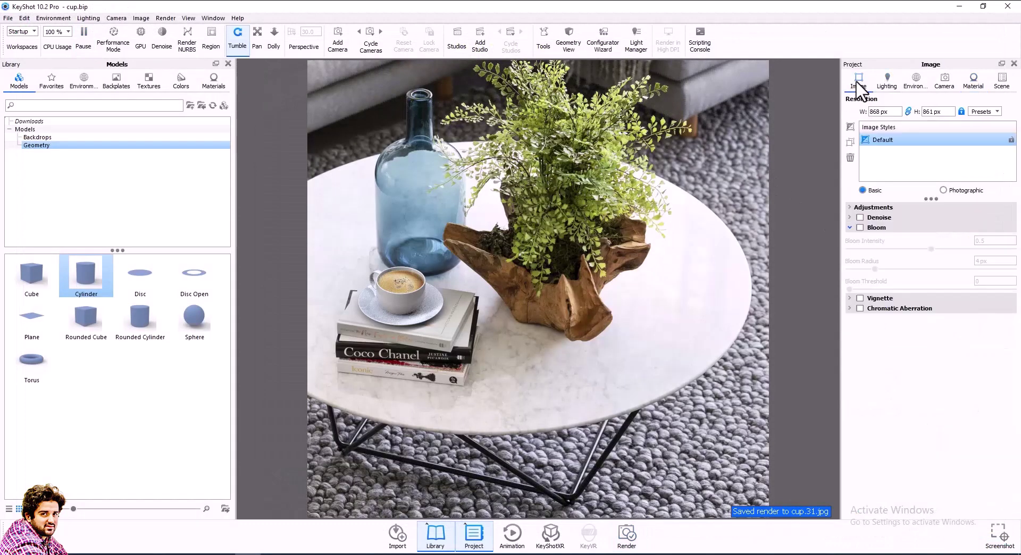
pyautogui.click(1002, 81)
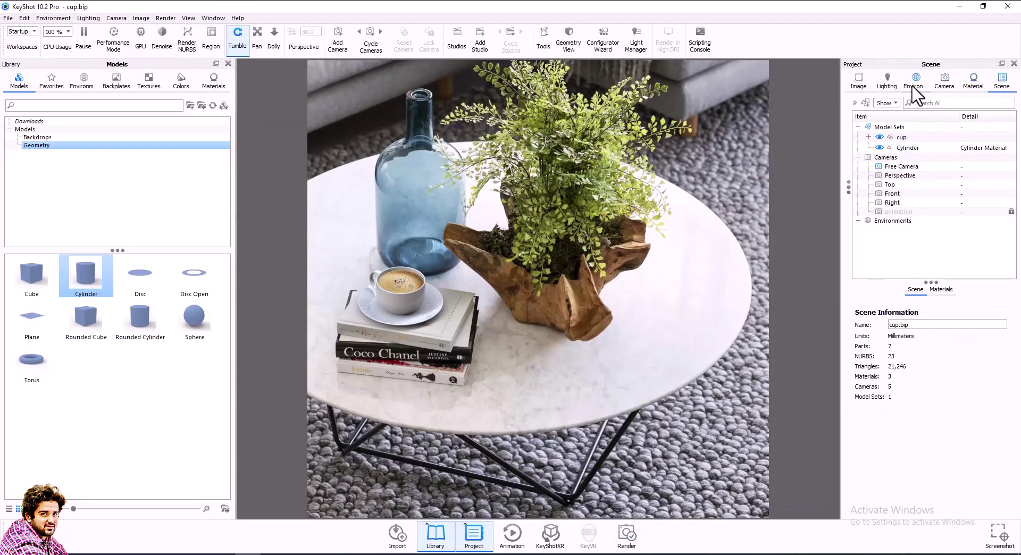
pyautogui.click(888, 83)
pyautogui.click(859, 81)
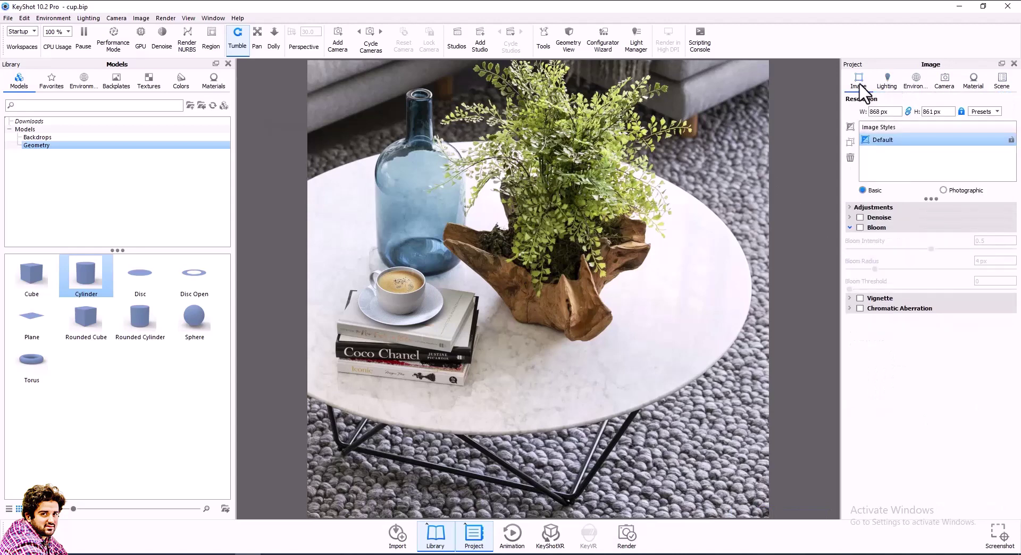
# Step: Change the environment background to a solid black colour
pyautogui.click(922, 89)
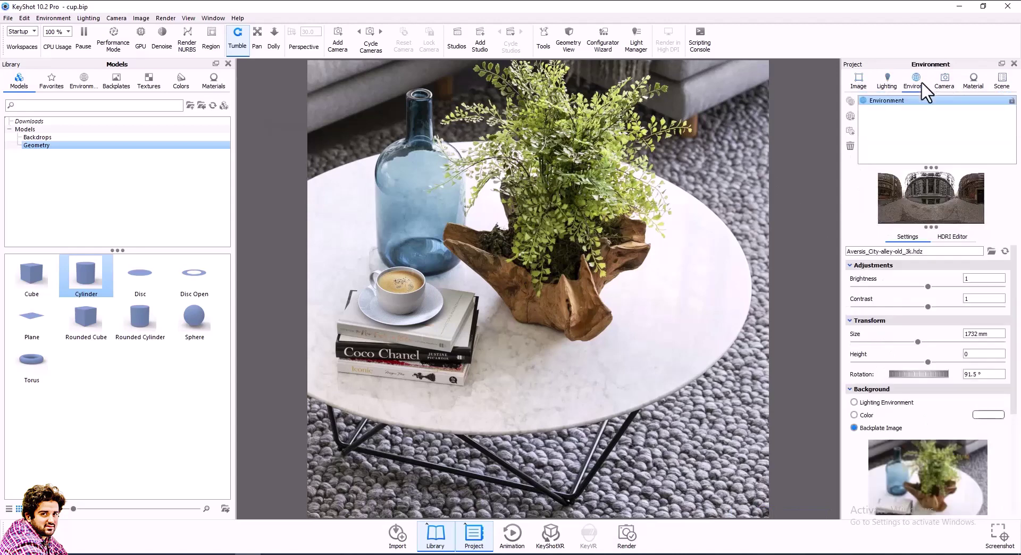
pyautogui.click(864, 415)
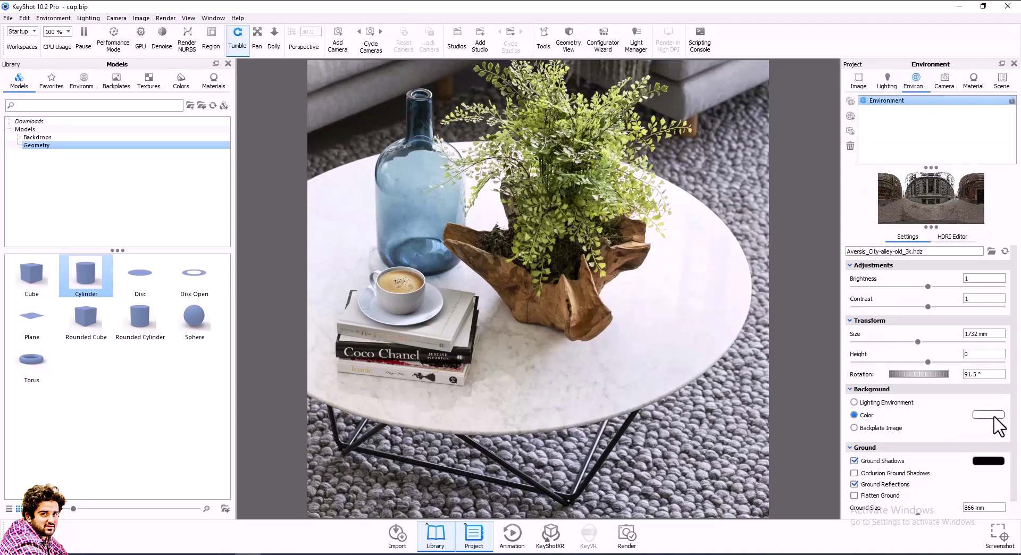
pyautogui.click(988, 414)
pyautogui.moveTo(897, 372); pyautogui.dragTo(873, 415)
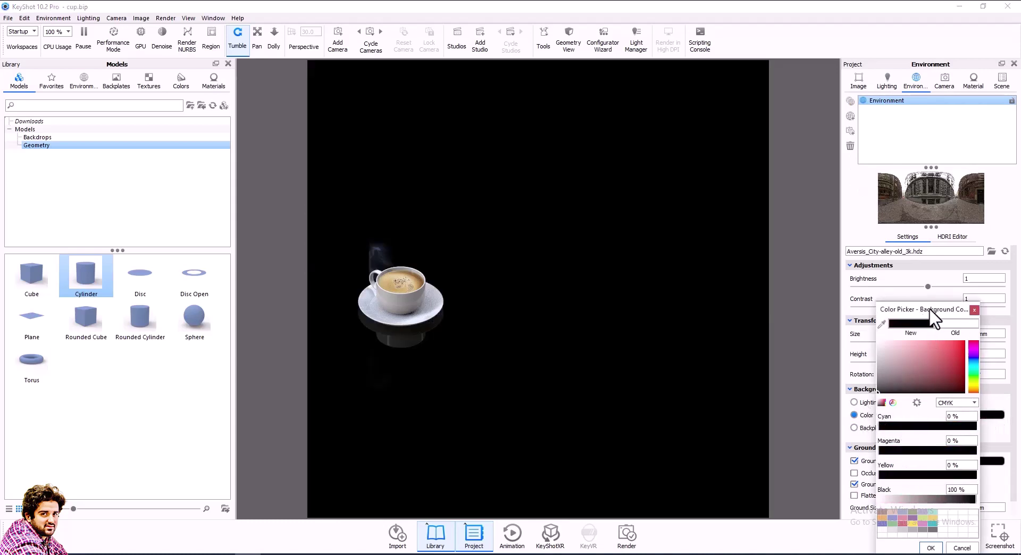
pyautogui.moveTo(934, 318); pyautogui.dragTo(857, 99)
pyautogui.click(851, 335)
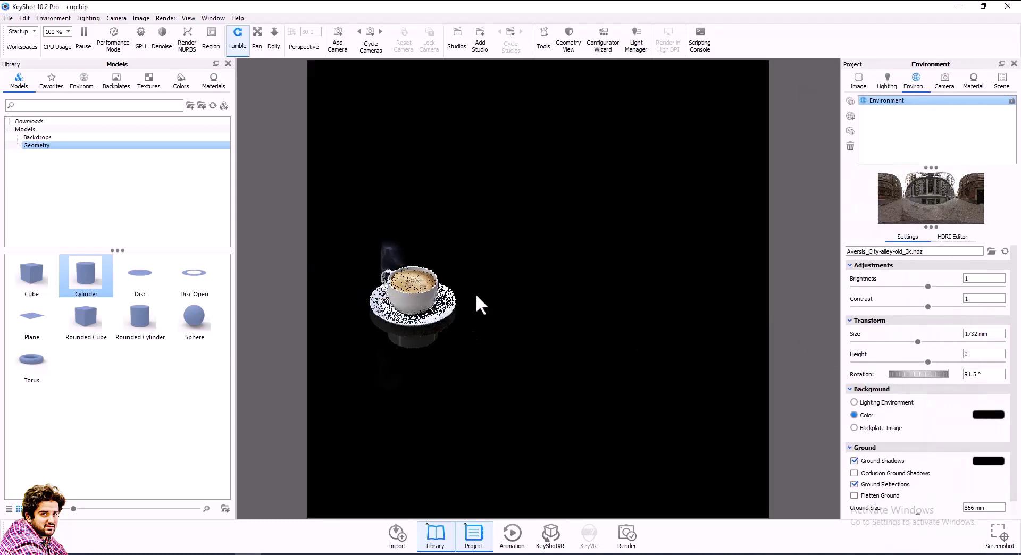
# Step: Pan and zoom so the cup is larger and centred in the view
pyautogui.scroll(5, 436, 321)
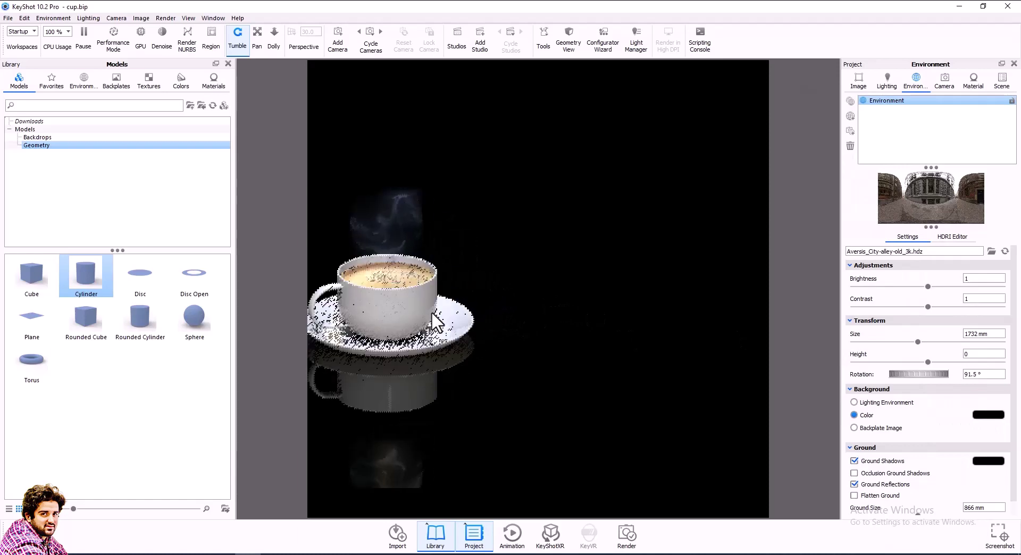
pyautogui.moveTo(436, 322); pyautogui.dragTo(793, 346, button='middle')
pyautogui.scroll(1, 761, 478)
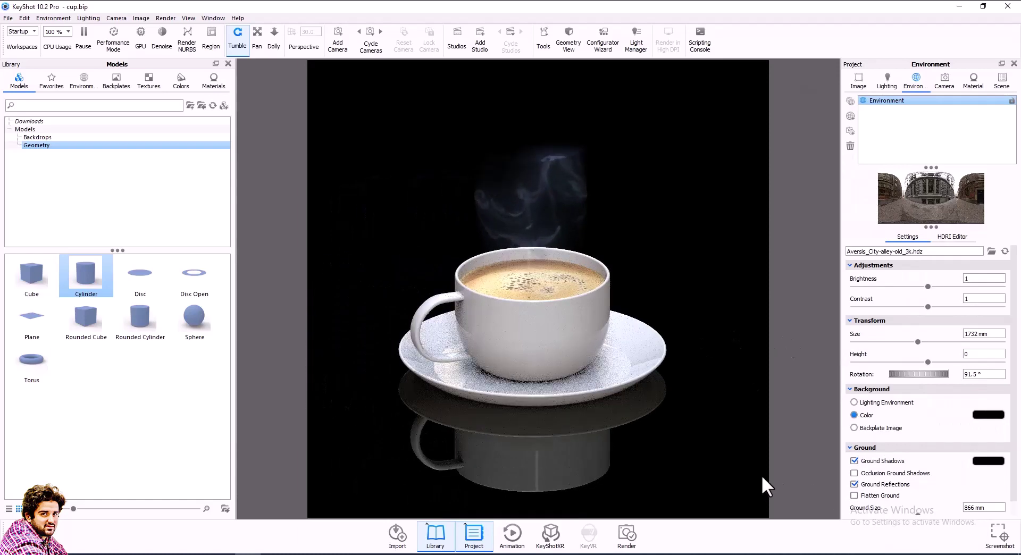
pyautogui.scroll(-1, 906, 429)
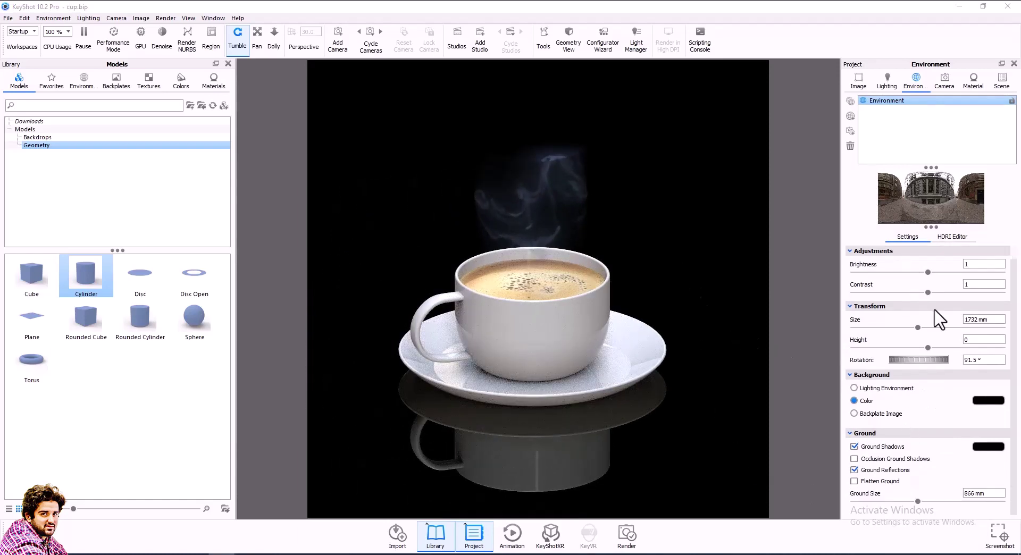
# Step: Set the steam cylinder's opacity texture brightness and contrast to 1, then view the cup from higher
pyautogui.click(1002, 82)
pyautogui.doubleClick(539, 194)
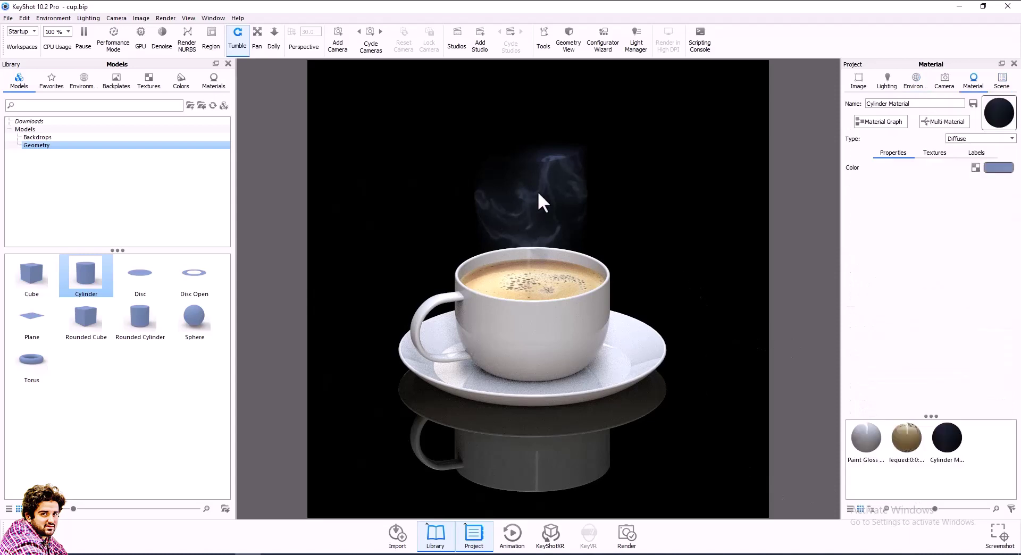
pyautogui.click(936, 154)
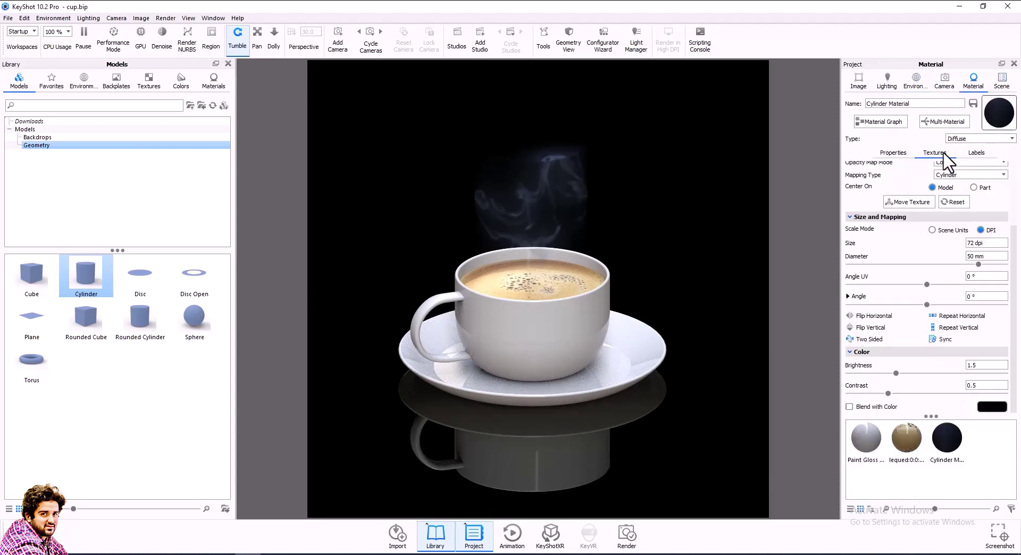
pyautogui.doubleClick(984, 365)
pyautogui.write('1')
pyautogui.press('Return')
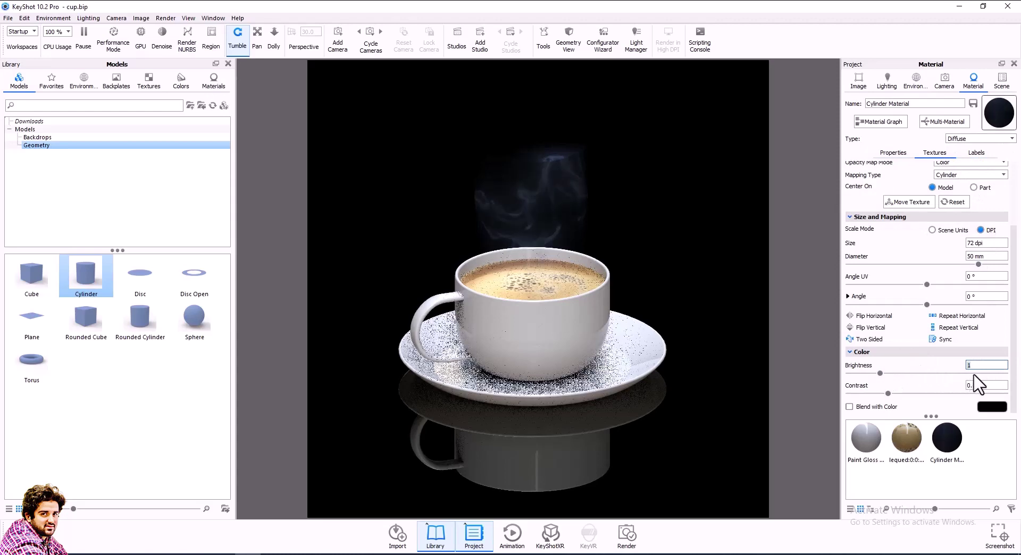
pyautogui.doubleClick(981, 385)
pyautogui.write('1')
pyautogui.press('Return')
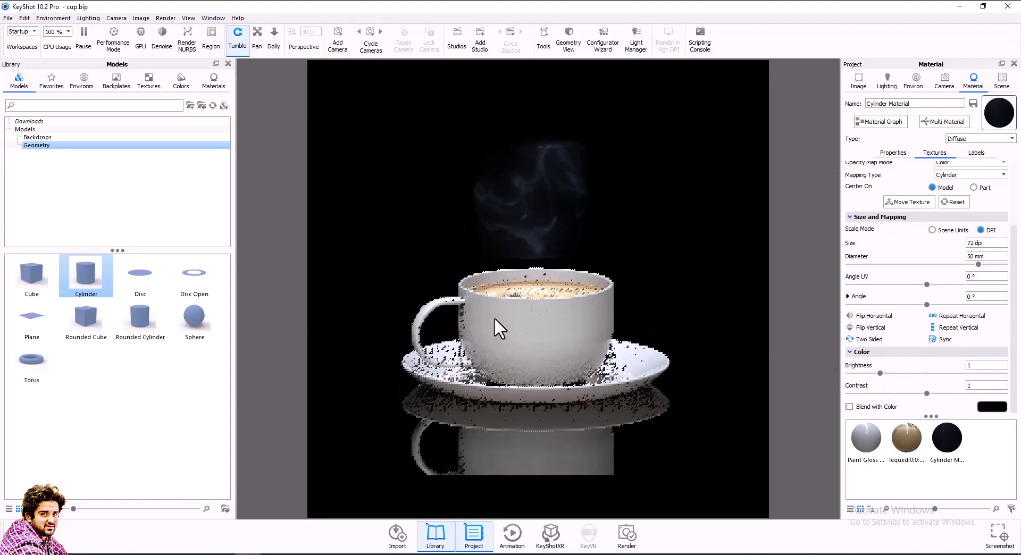
pyautogui.moveTo(487, 308)
pyautogui.mouseDown()
pyautogui.moveTo(426, 368)
pyautogui.moveTo(330, 357)
pyautogui.moveTo(505, 340)
pyautogui.moveTo(331, 346)
pyautogui.moveTo(531, 346)
pyautogui.moveTo(325, 334)
pyautogui.moveTo(552, 308)
pyautogui.moveTo(423, 311)
pyautogui.mouseUp()
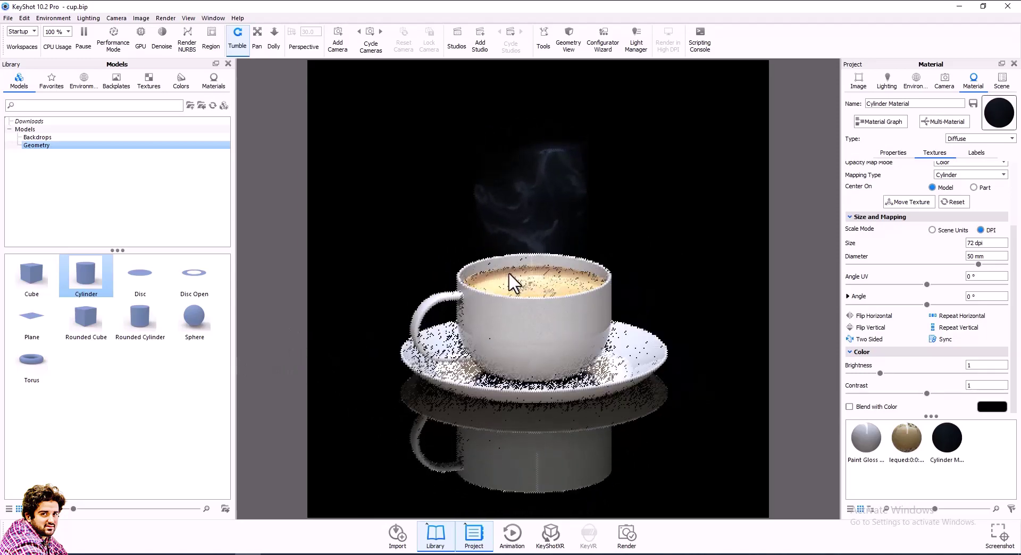
pyautogui.moveTo(508, 272); pyautogui.dragTo(500, 264)
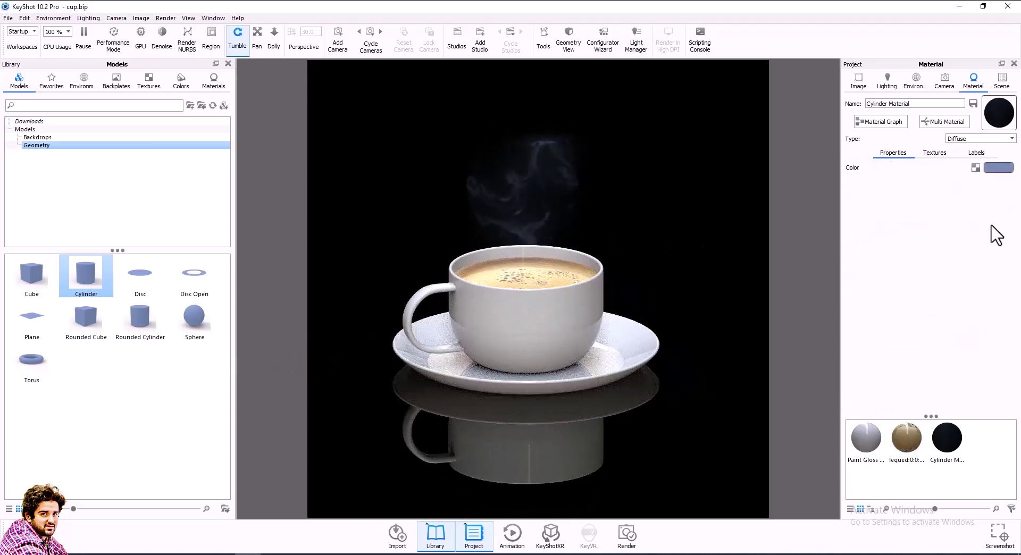
# Step: Set the smoke texture angle to 0° and turn texture sync off
pyautogui.click(934, 153)
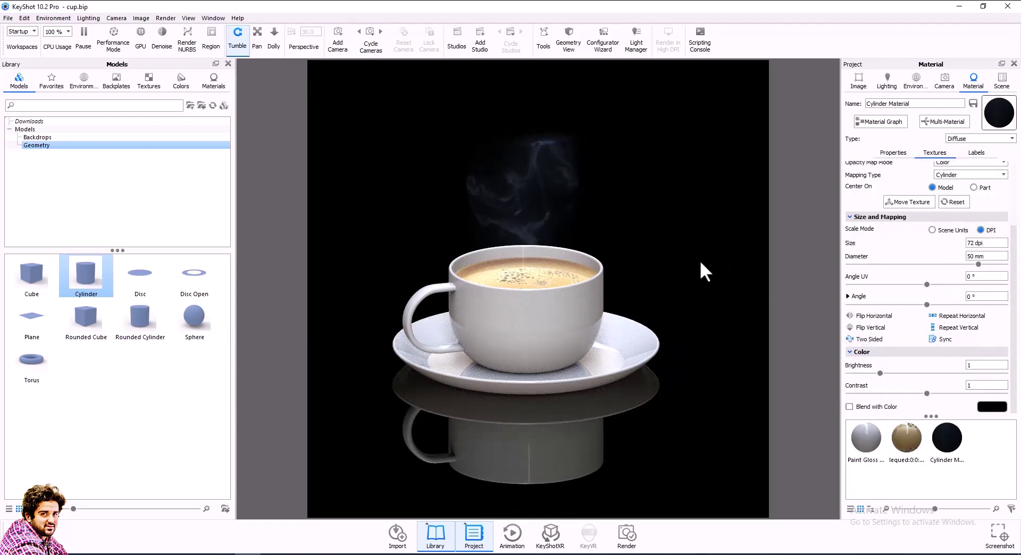
pyautogui.moveTo(981, 296); pyautogui.dragTo(926, 294)
pyautogui.write('3')
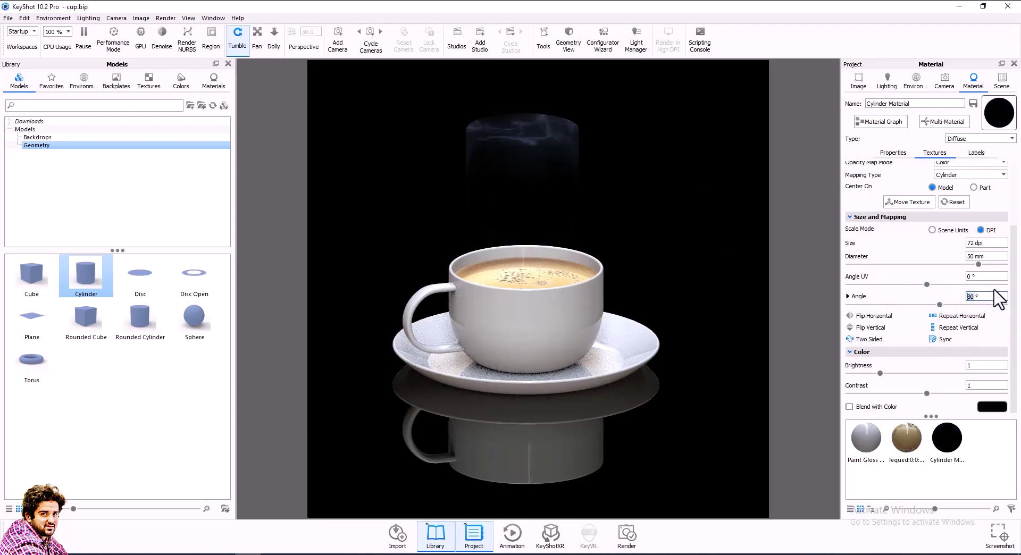
pyautogui.write('0')
pyautogui.press('Return')
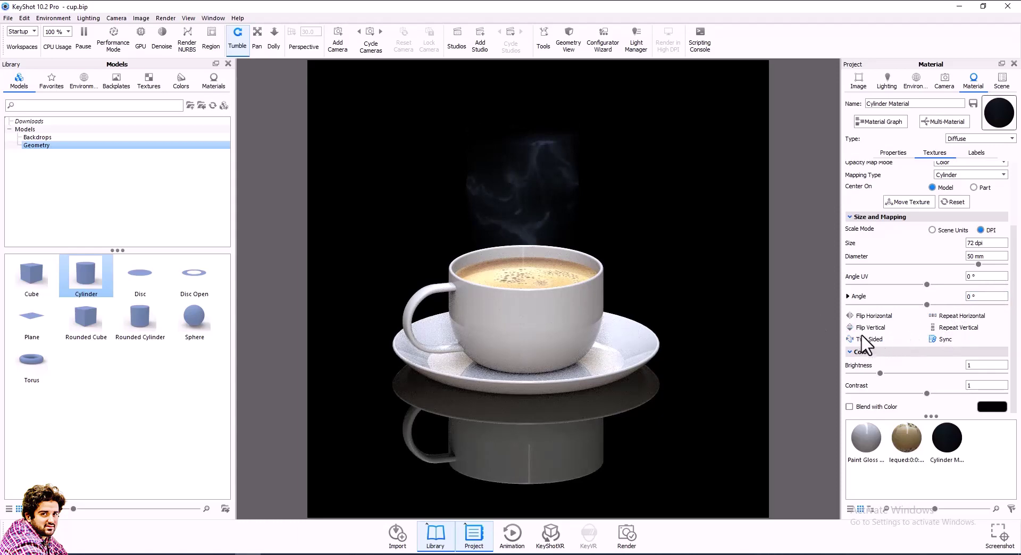
pyautogui.click(944, 343)
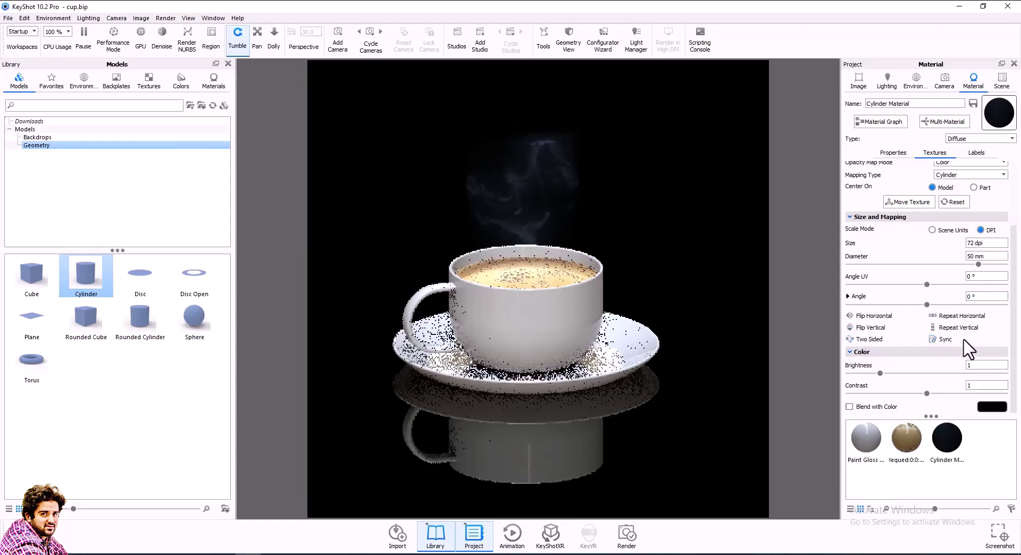
pyautogui.click(872, 339)
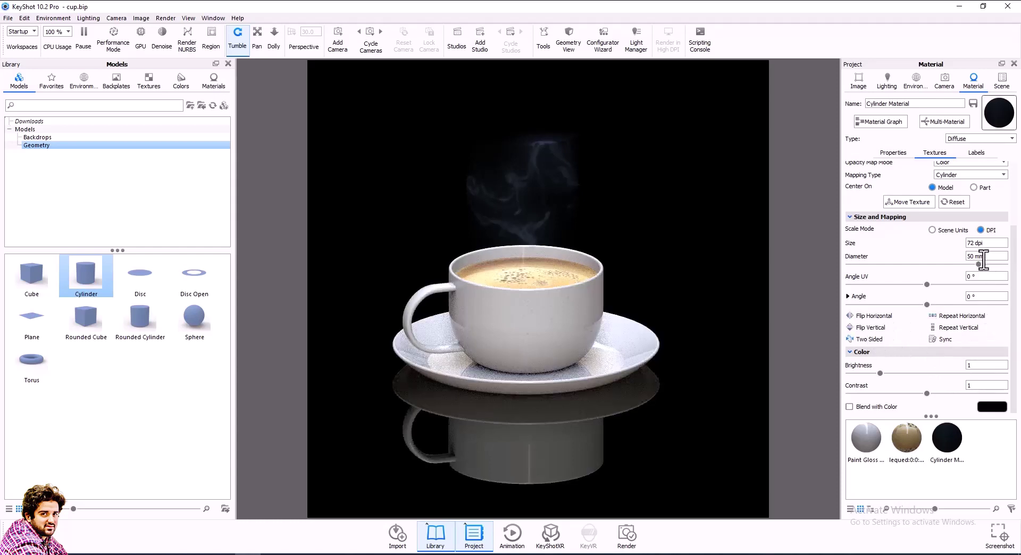
# Step: Set the smoke texture diameter to 50 mm
pyautogui.moveTo(979, 264)
pyautogui.mouseDown()
pyautogui.moveTo(858, 264)
pyautogui.moveTo(952, 264)
pyautogui.mouseUp()
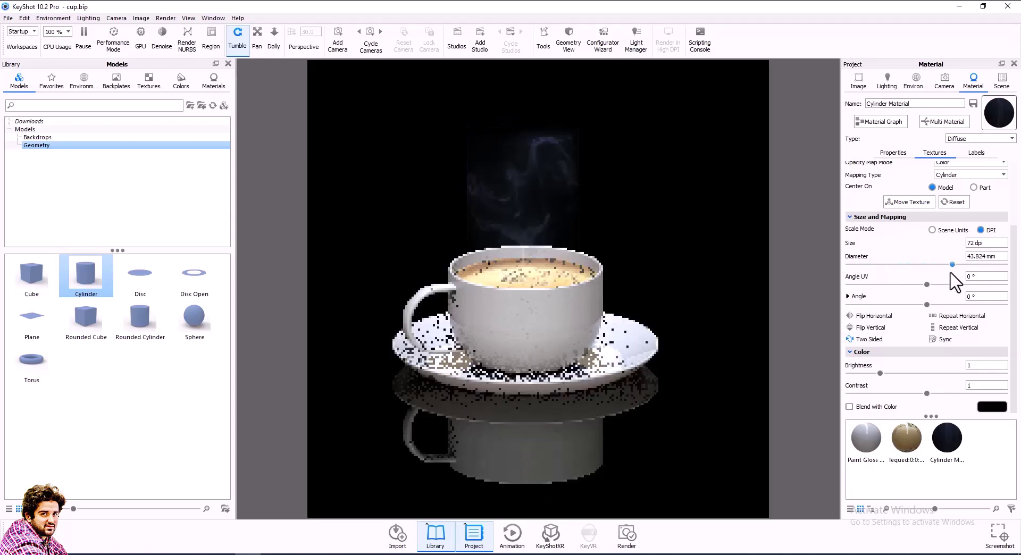
pyautogui.write('50')
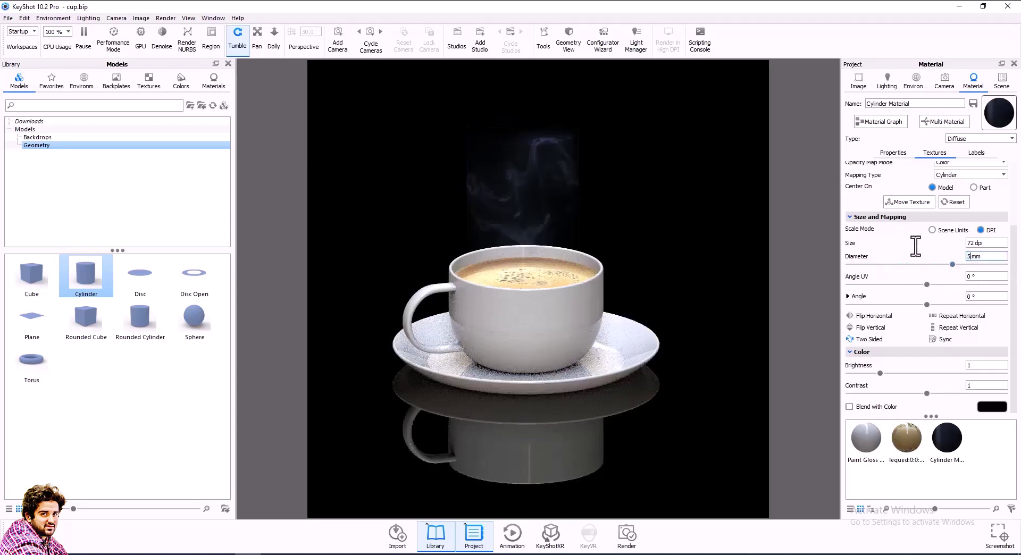
pyautogui.press('Return')
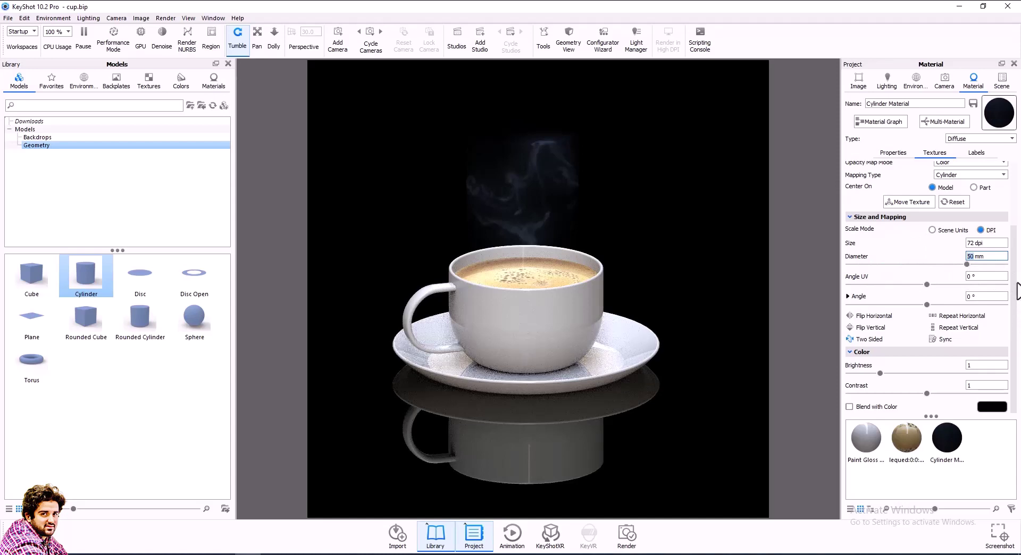
pyautogui.moveTo(1014, 296); pyautogui.dragTo(1015, 237)
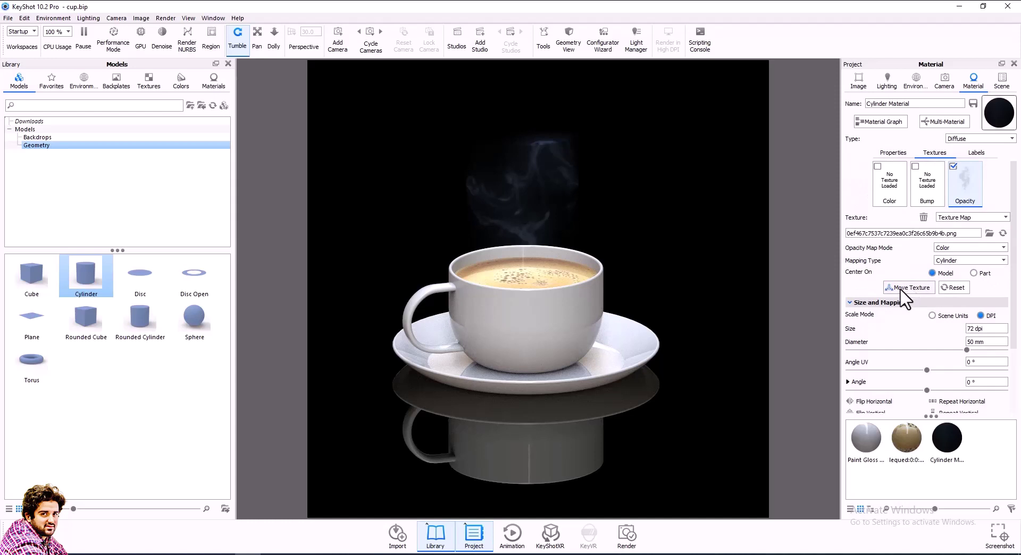
pyautogui.click(977, 273)
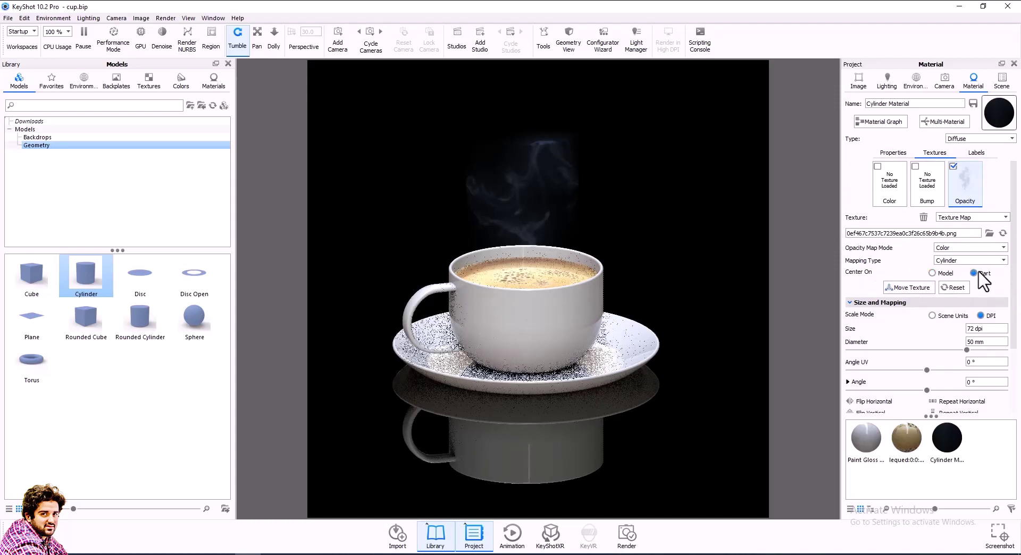
# Step: Try Alpha opacity map mode, then set it back to Color
pyautogui.click(962, 248)
pyautogui.click(961, 255)
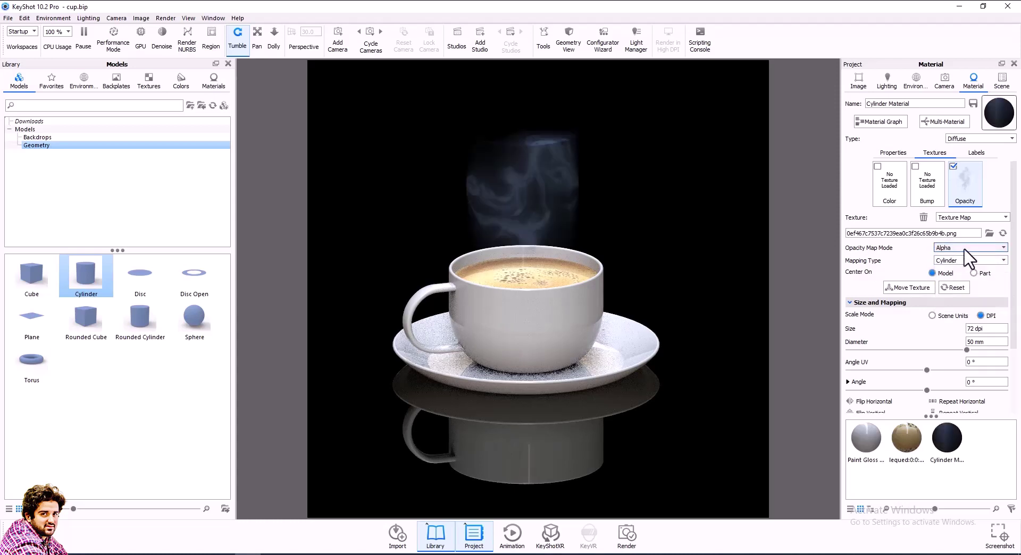
pyautogui.click(966, 249)
pyautogui.click(968, 266)
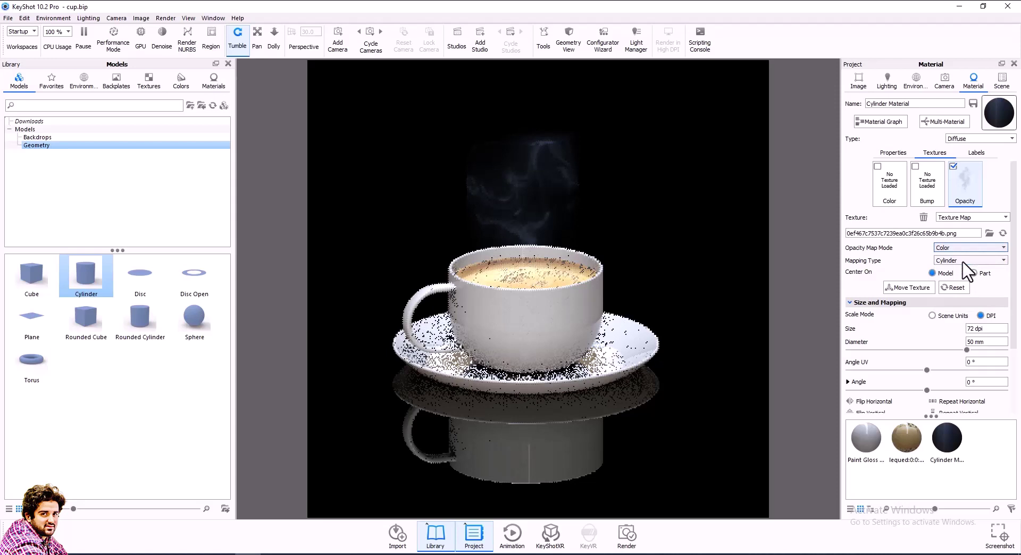
pyautogui.click(982, 219)
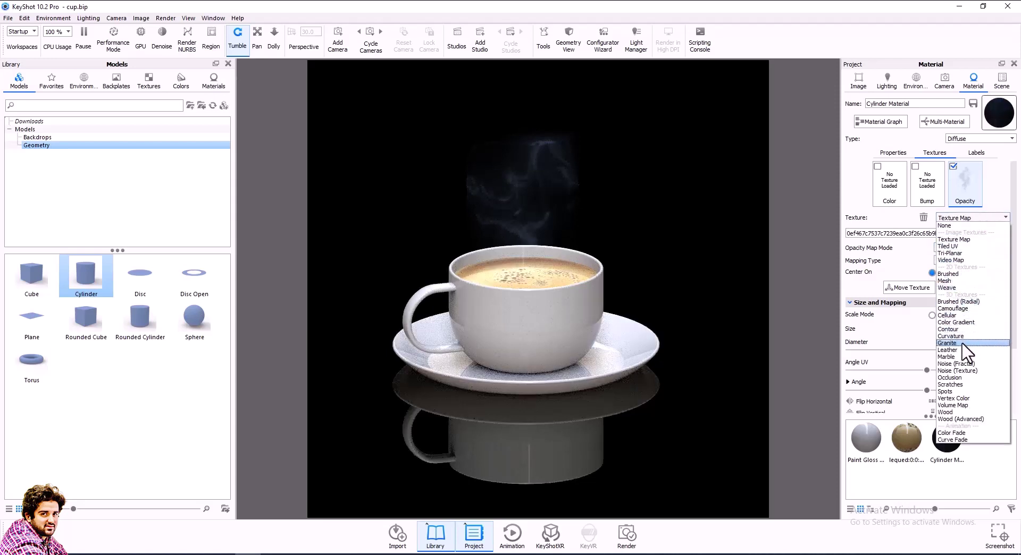
pyautogui.click(963, 343)
pyautogui.click(980, 218)
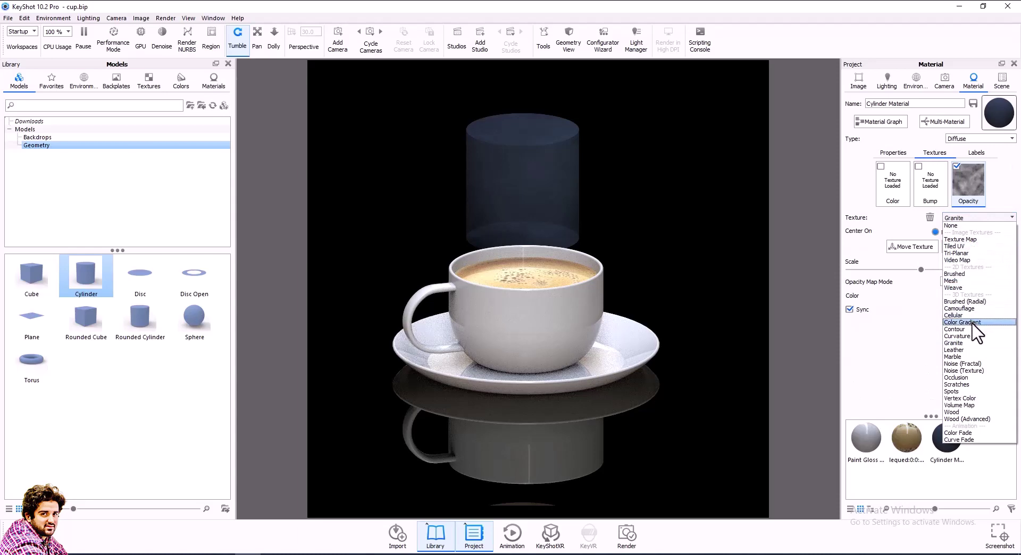
pyautogui.click(977, 392)
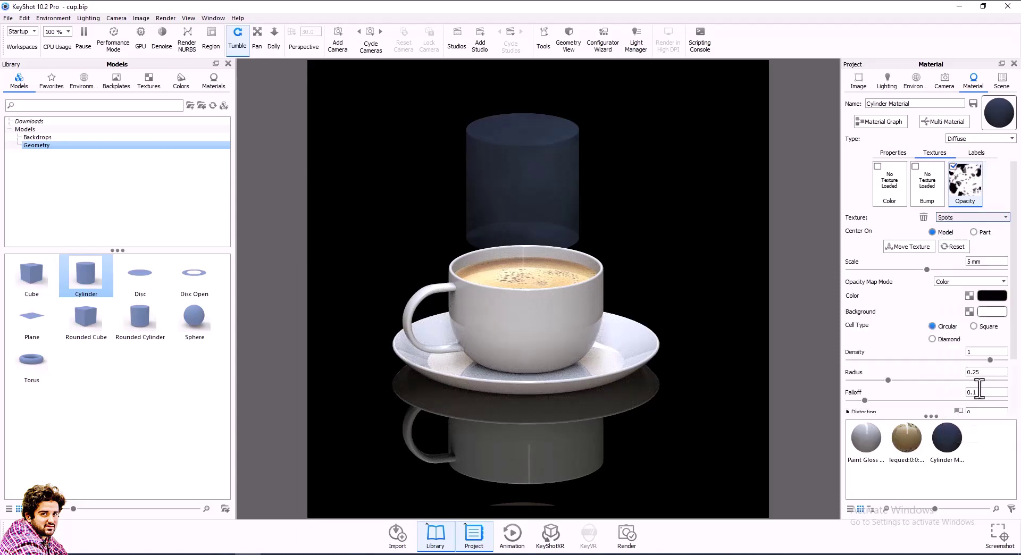
pyautogui.click(976, 217)
pyautogui.click(979, 226)
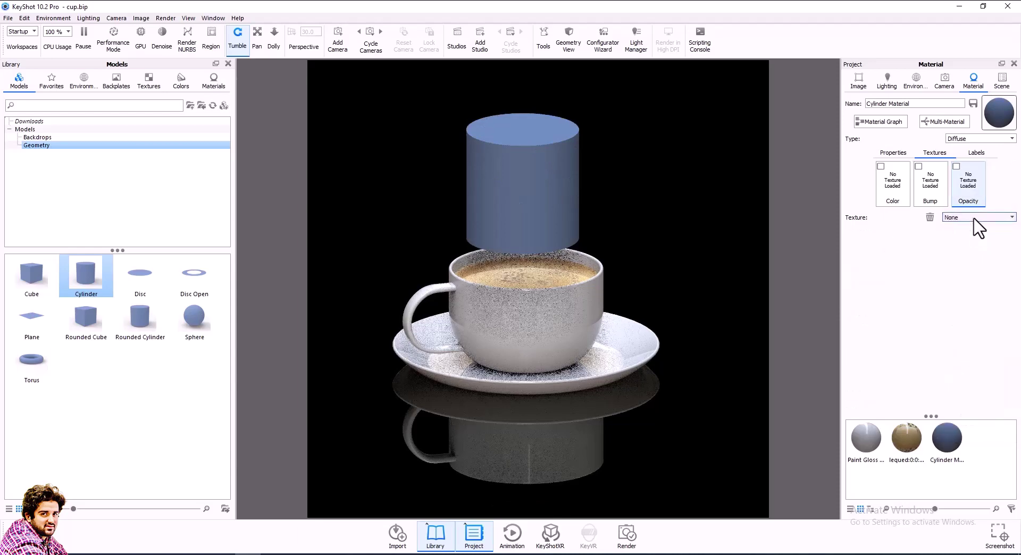
pyautogui.click(977, 218)
pyautogui.press('Escape')
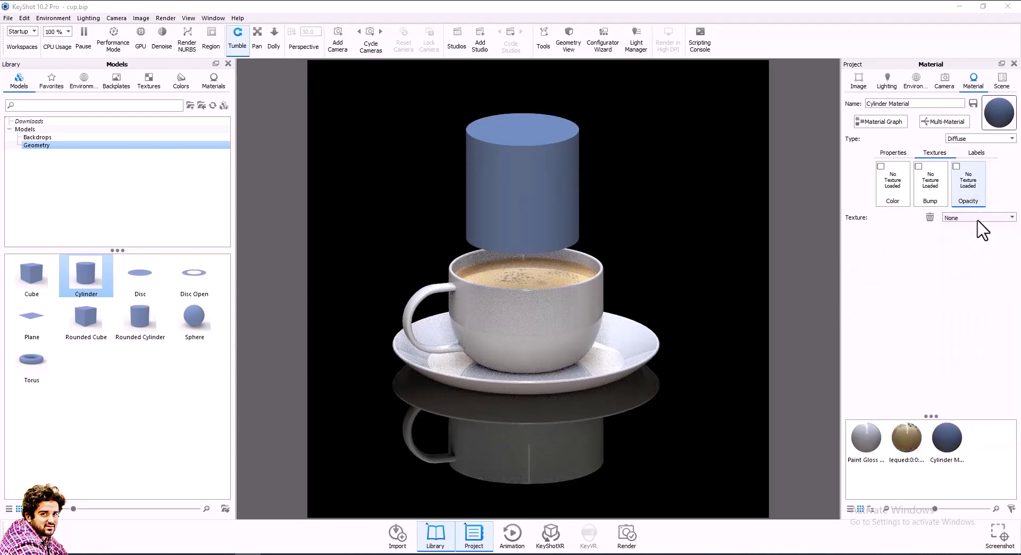
pyautogui.click(489, 15)
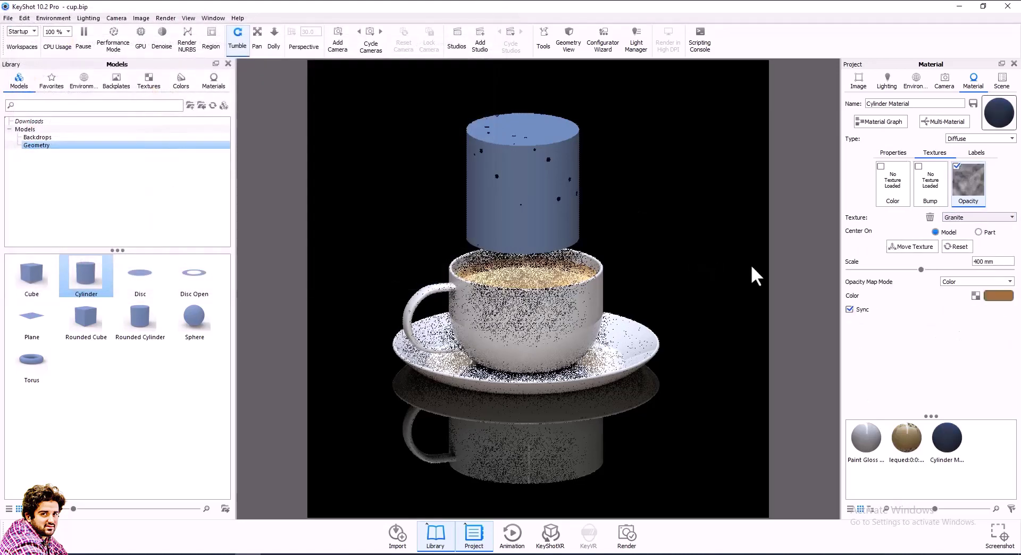
pyautogui.click(965, 218)
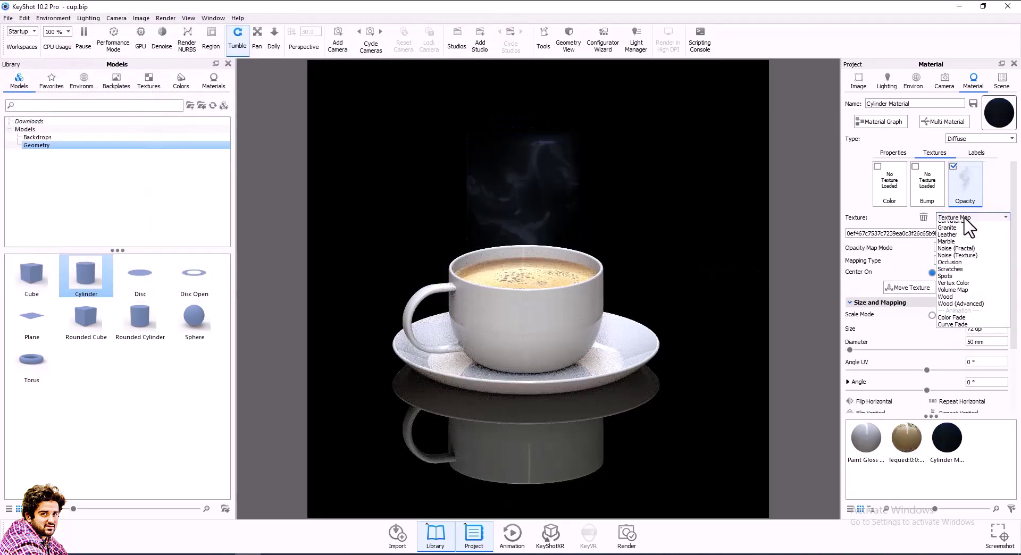
# Step: Try Glass, Flat, Liquid and Paint as the cylinder's material type
pyautogui.click(995, 140)
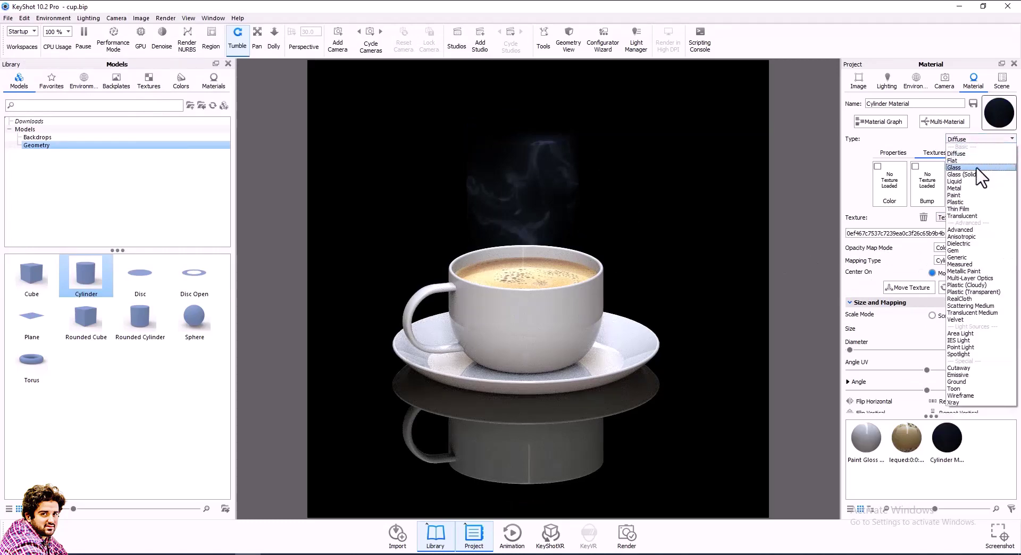
pyautogui.click(976, 168)
pyautogui.click(976, 140)
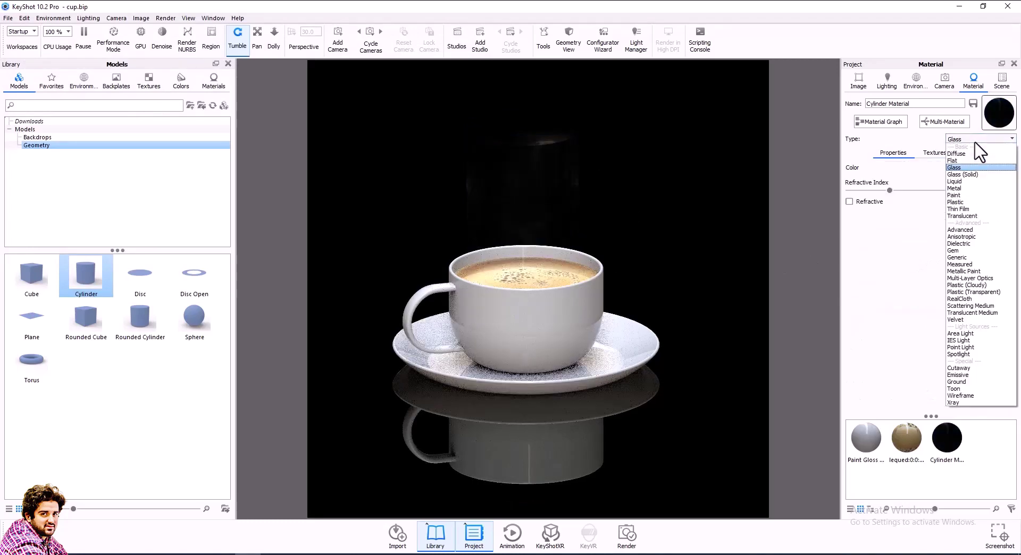
pyautogui.click(973, 161)
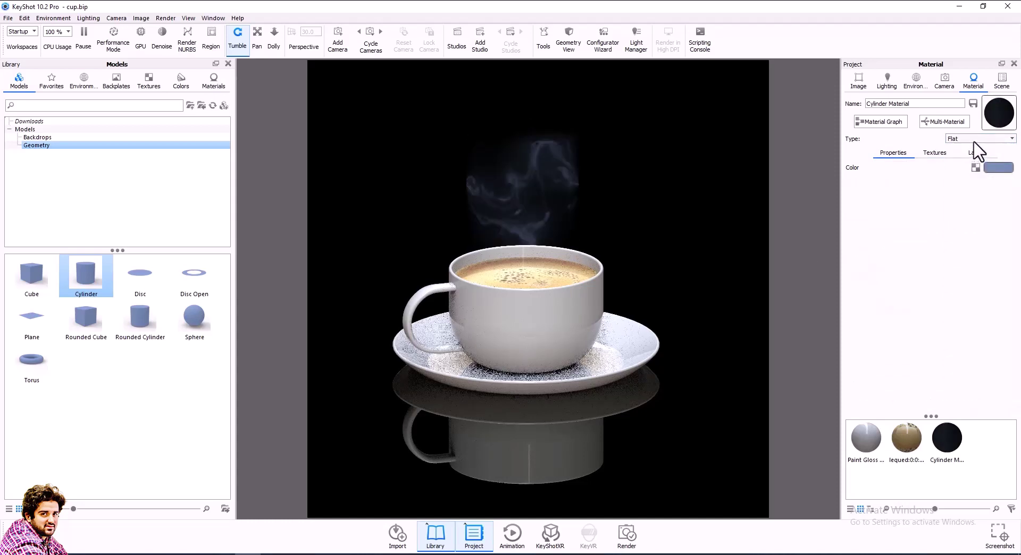
pyautogui.click(978, 140)
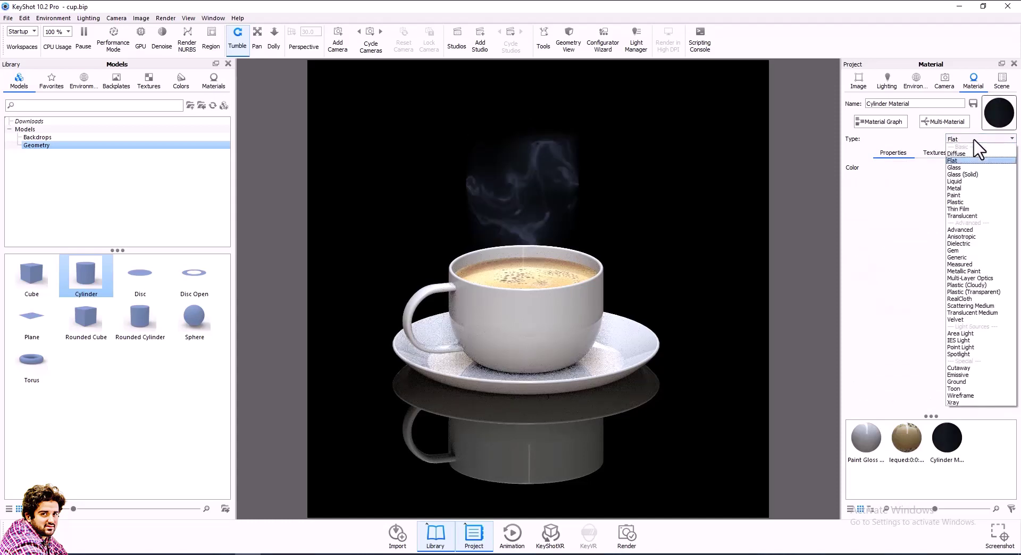
pyautogui.click(975, 181)
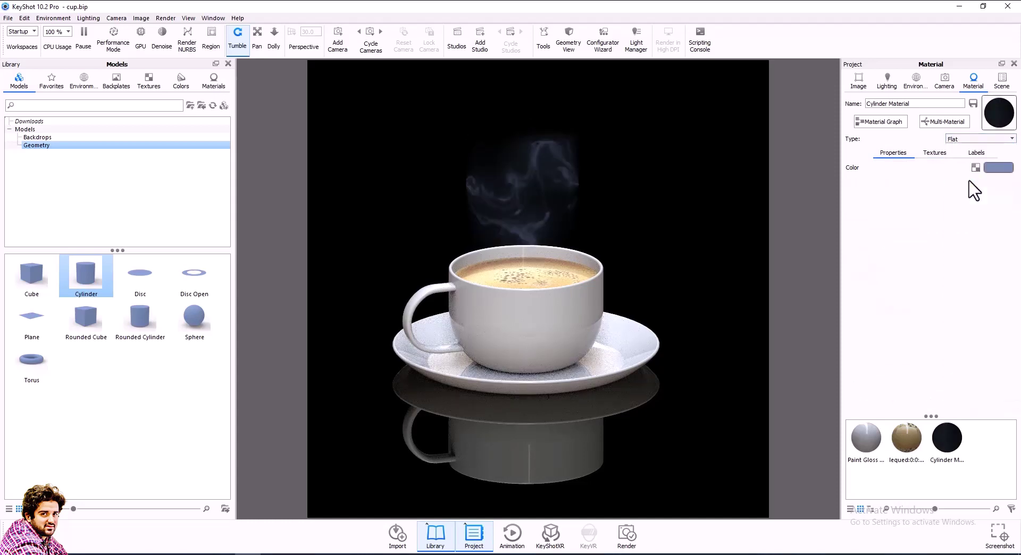
pyautogui.click(976, 139)
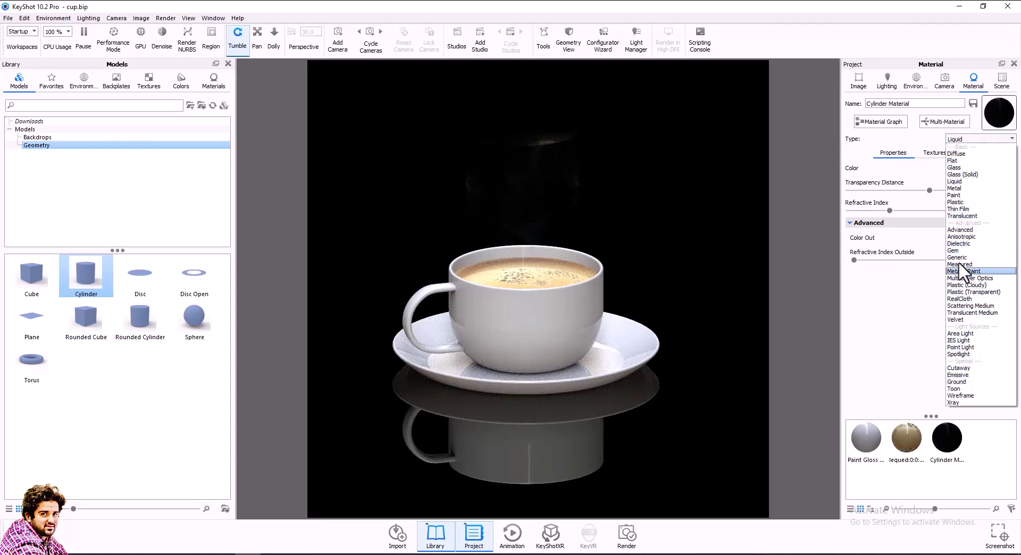
pyautogui.click(956, 195)
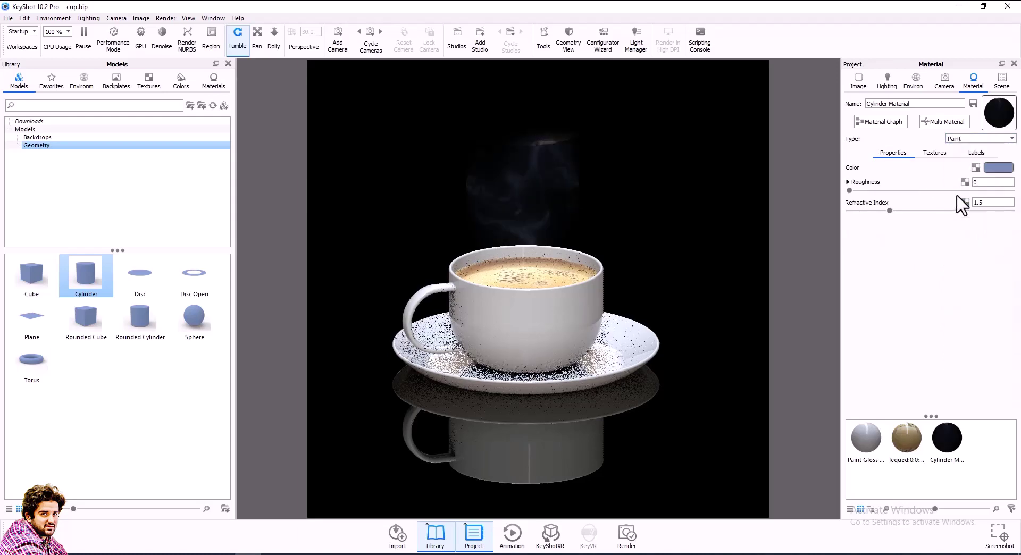
# Step: Try Metal, Translucent, Advanced and RealCloth types, ending on Diffuse
pyautogui.click(972, 140)
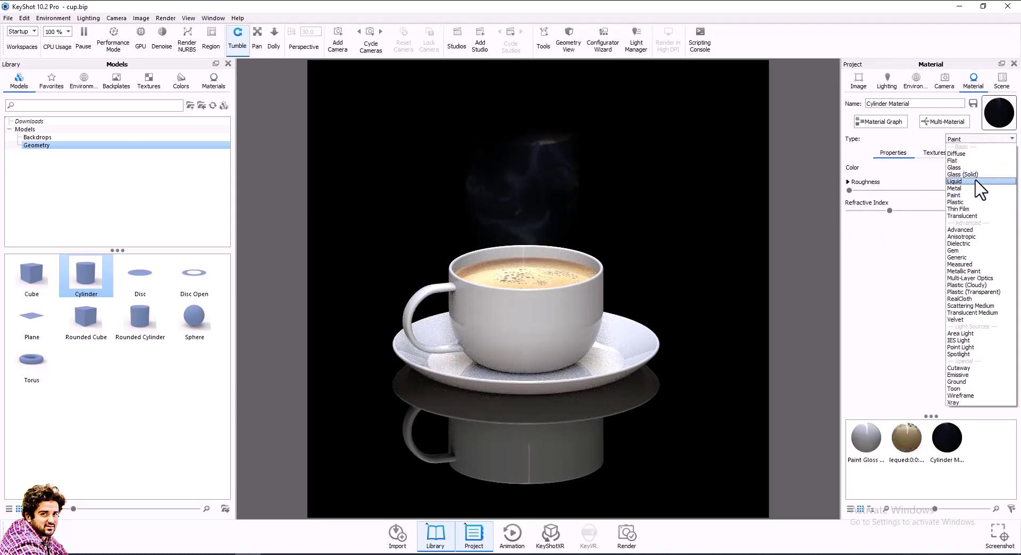
pyautogui.click(976, 188)
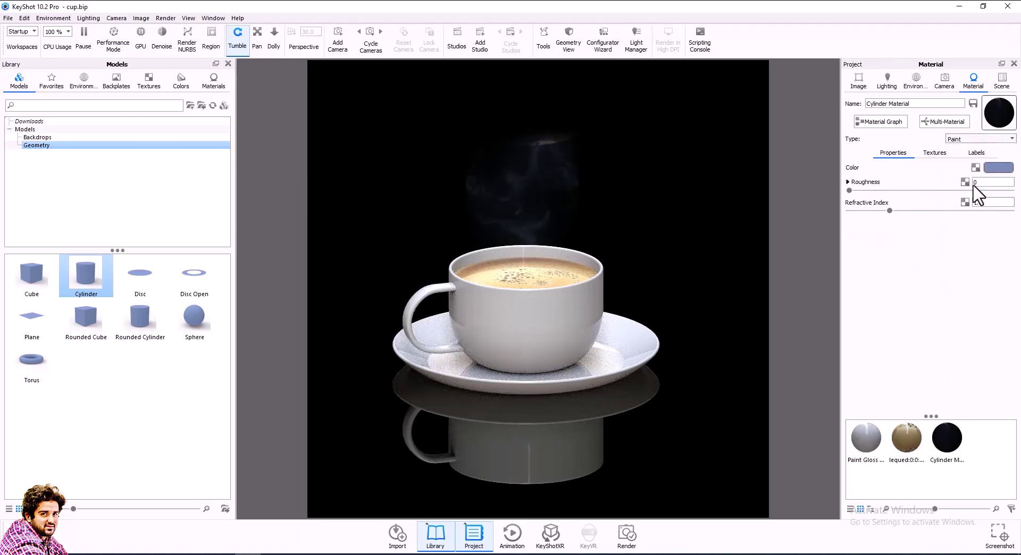
pyautogui.click(970, 141)
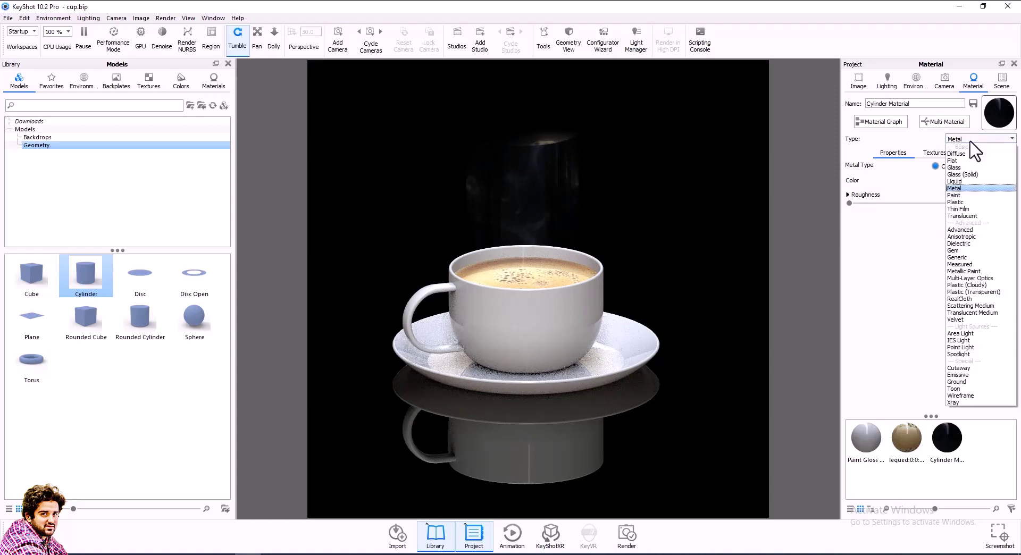
pyautogui.click(960, 219)
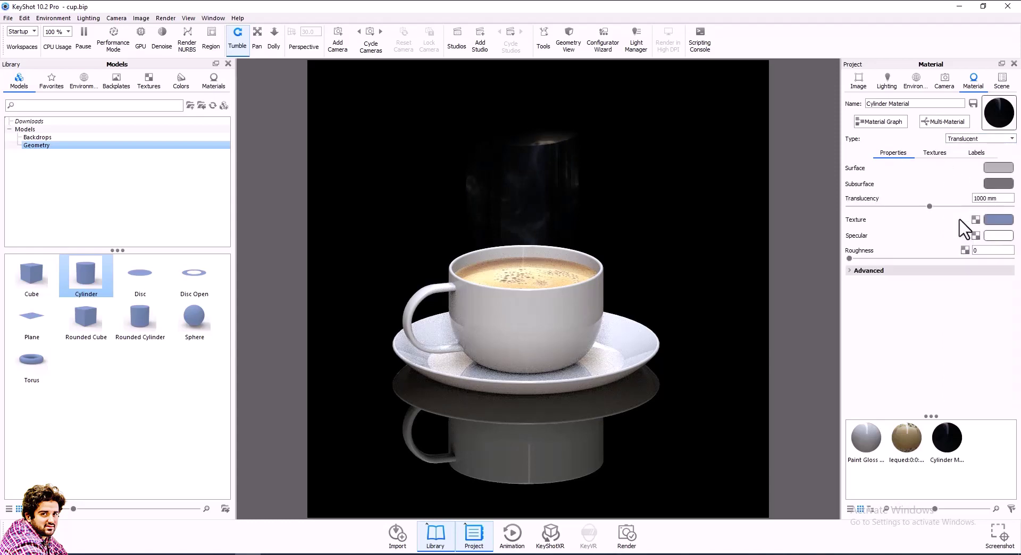
pyautogui.click(972, 141)
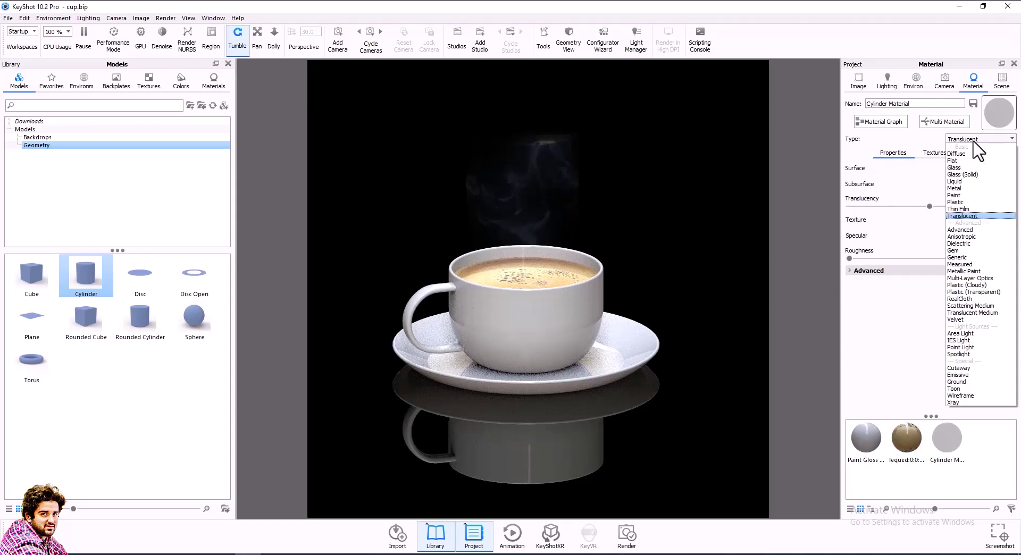
pyautogui.click(960, 229)
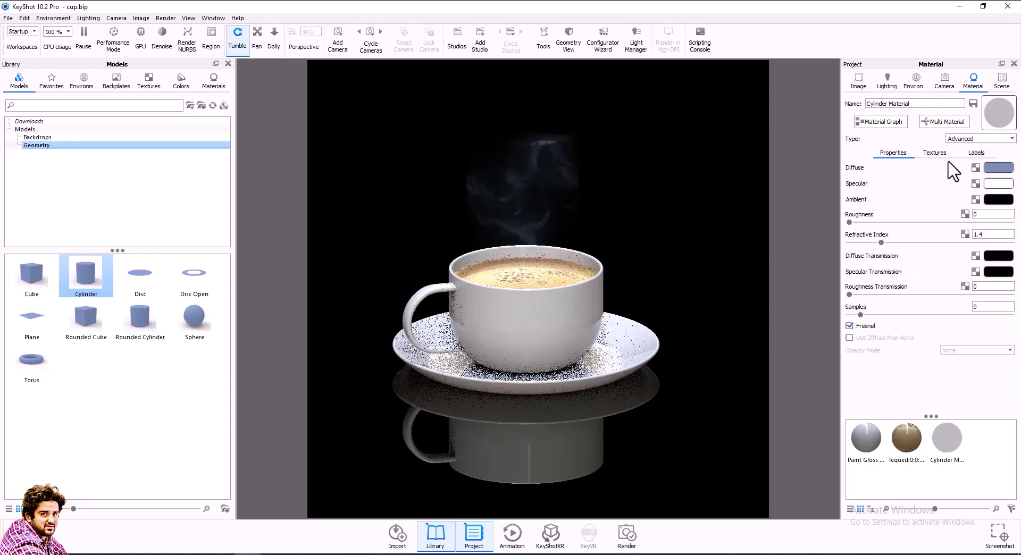
pyautogui.click(965, 139)
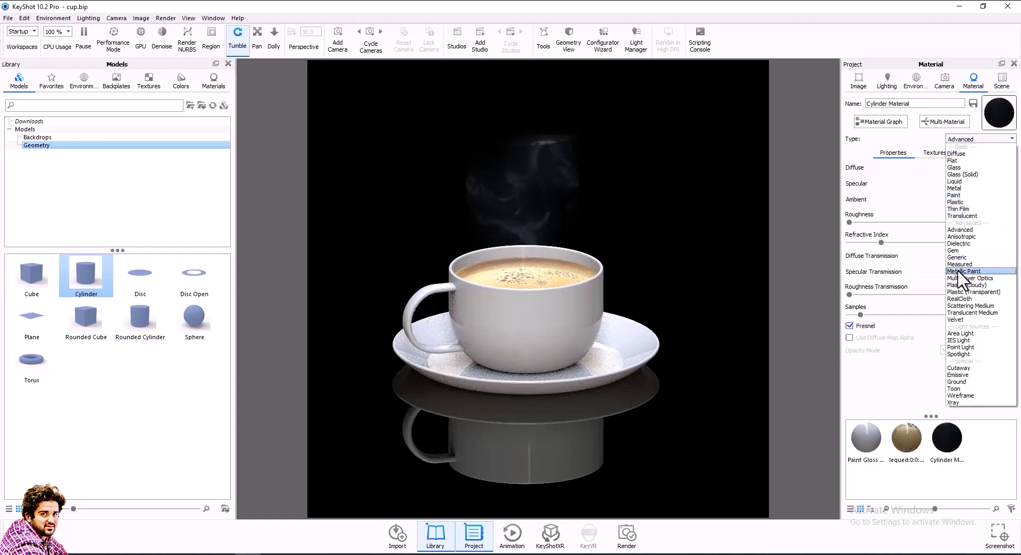
pyautogui.press('Escape')
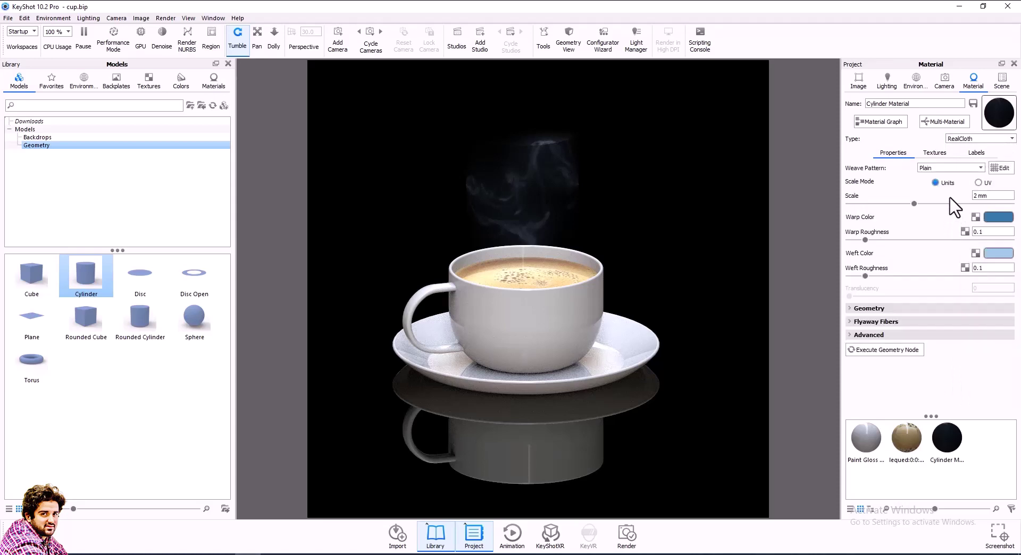
pyautogui.click(983, 141)
# Step: Switch the cylinder's material type to Diffuse
pyautogui.click(981, 159)
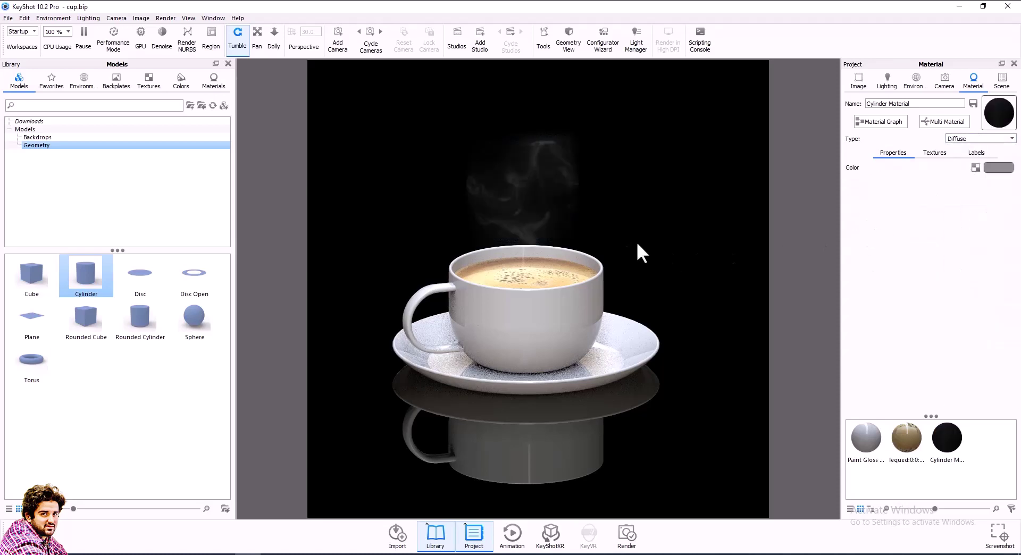
pyautogui.scroll(-5, 503, 250)
pyautogui.scroll(-3, 522, 258)
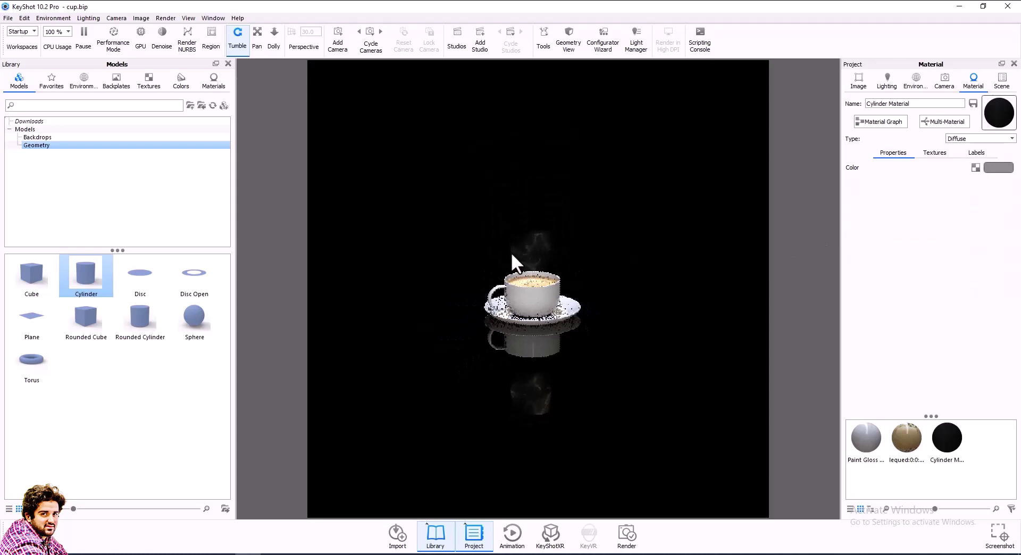
pyautogui.scroll(2, 517, 244)
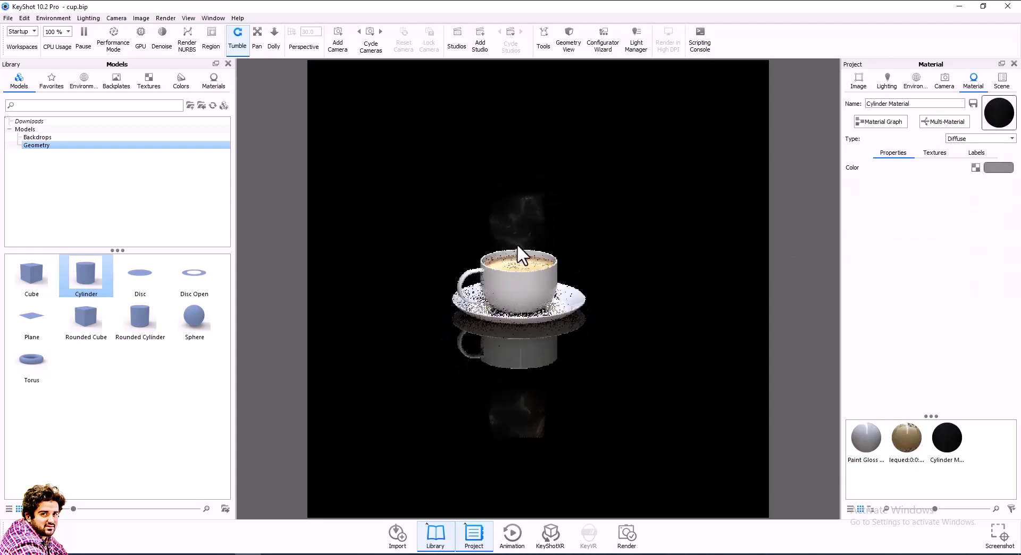
pyautogui.scroll(5, 514, 206)
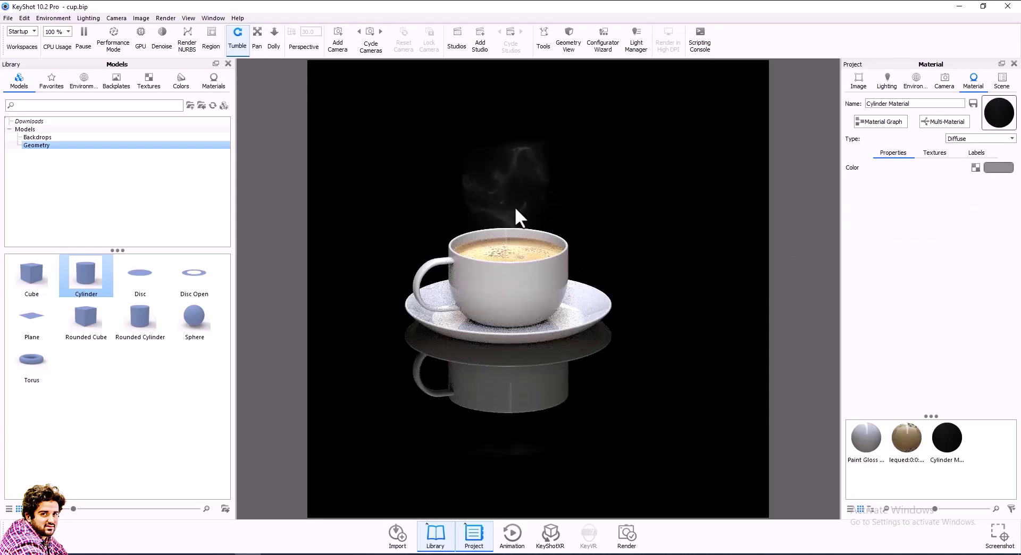
# Step: Scale the Cylinder to 66.6 in X and Z and 200 in Y, then deselect it
pyautogui.click(1001, 82)
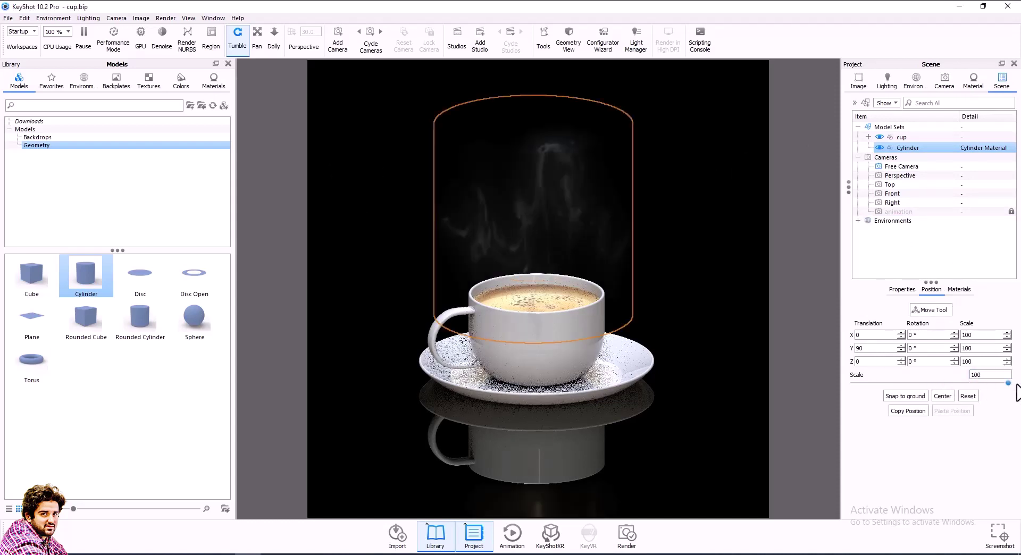
pyautogui.moveTo(1008, 383); pyautogui.dragTo(990, 383)
pyautogui.write('200')
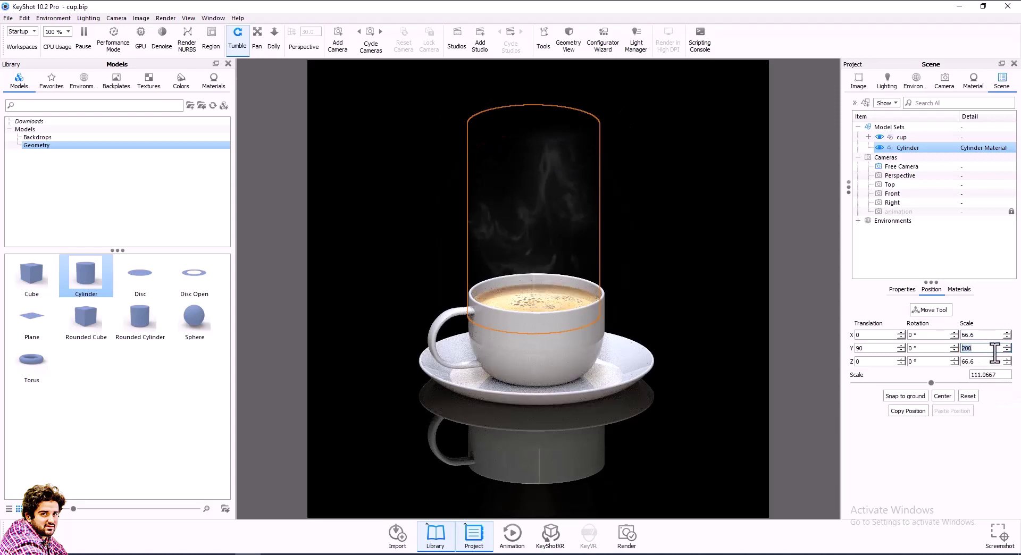
pyautogui.press('Return')
pyautogui.click(738, 257)
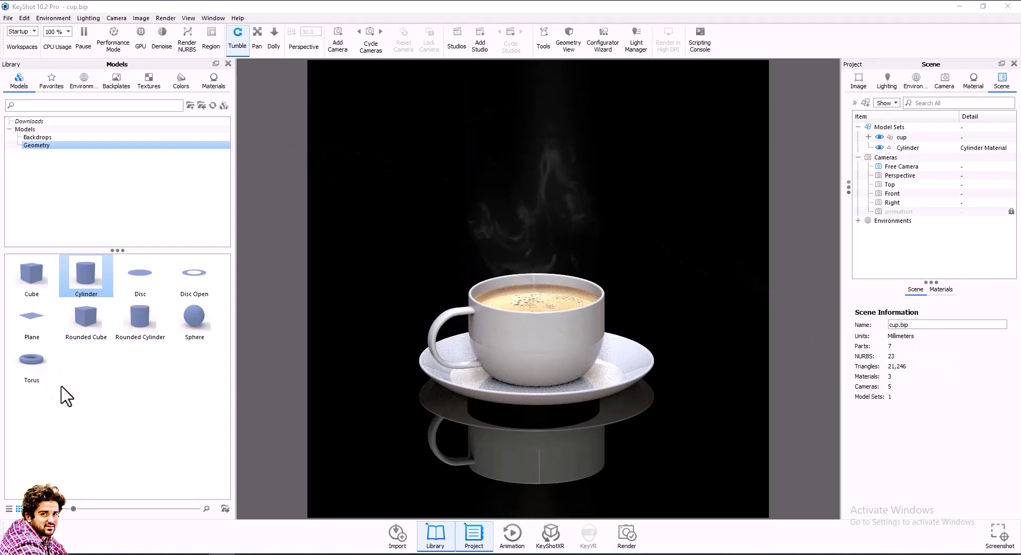
# Step: Orbit the camera to the cup's other side and raise it to a higher viewpoint
pyautogui.scroll(-3, 605, 260)
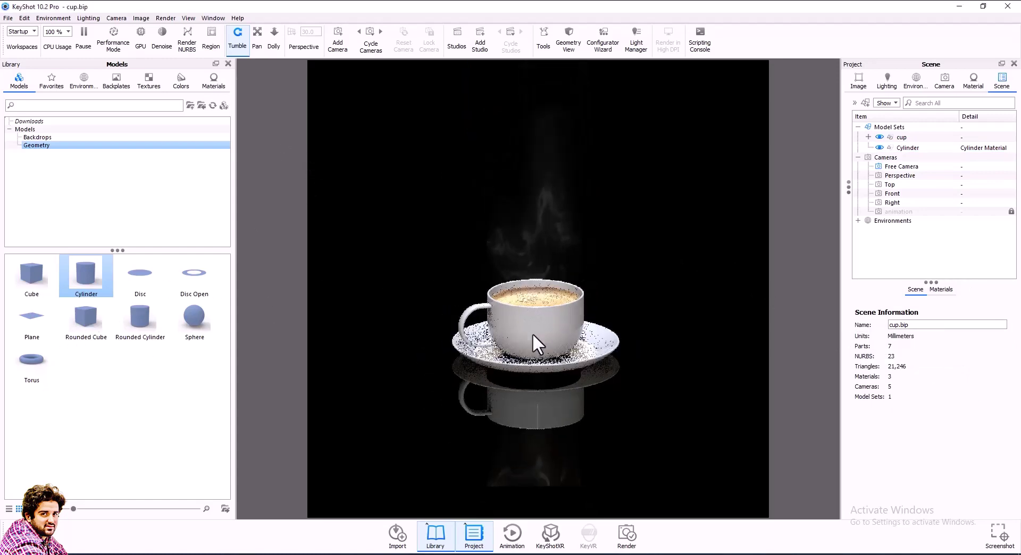
pyautogui.scroll(-1, 532, 333)
pyautogui.scroll(2, 522, 261)
pyautogui.scroll(2, 502, 302)
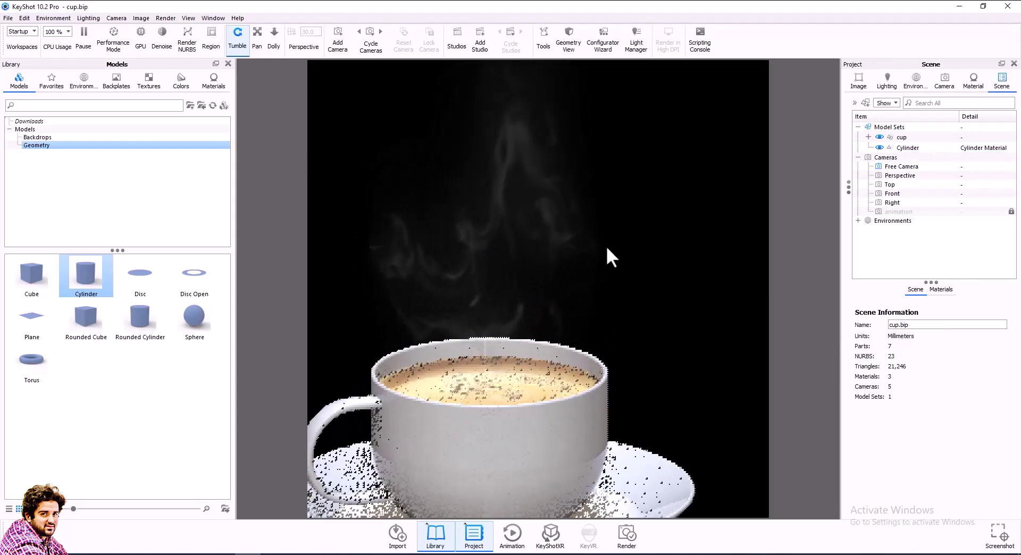
pyautogui.moveTo(535, 204)
pyautogui.mouseDown()
pyautogui.moveTo(624, 264)
pyautogui.moveTo(777, 262)
pyautogui.moveTo(583, 276)
pyautogui.moveTo(620, 279)
pyautogui.moveTo(411, 281)
pyautogui.moveTo(588, 285)
pyautogui.moveTo(648, 264)
pyautogui.moveTo(342, 272)
pyautogui.moveTo(273, 291)
pyautogui.moveTo(631, 302)
pyautogui.moveTo(287, 294)
pyautogui.moveTo(479, 244)
pyautogui.moveTo(432, 229)
pyautogui.moveTo(577, 250)
pyautogui.moveTo(433, 246)
pyautogui.moveTo(667, 265)
pyautogui.moveTo(711, 257)
pyautogui.mouseUp()
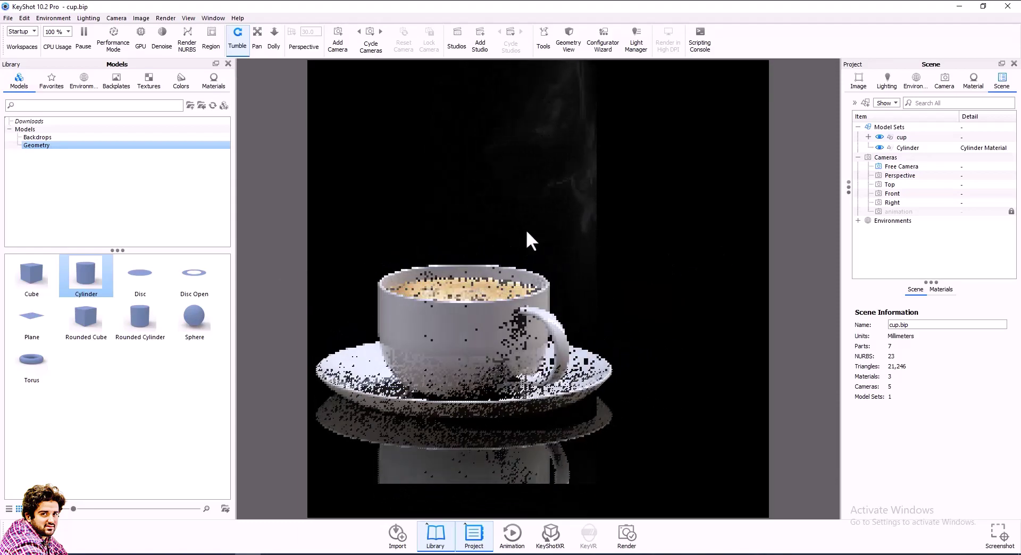
pyautogui.moveTo(527, 232)
pyautogui.mouseDown()
pyautogui.moveTo(403, 224)
pyautogui.moveTo(248, 269)
pyautogui.moveTo(393, 269)
pyautogui.moveTo(375, 298)
pyautogui.moveTo(484, 295)
pyautogui.moveTo(583, 207)
pyautogui.moveTo(510, 157)
pyautogui.moveTo(589, 254)
pyautogui.moveTo(483, 254)
pyautogui.moveTo(566, 209)
pyautogui.mouseUp()
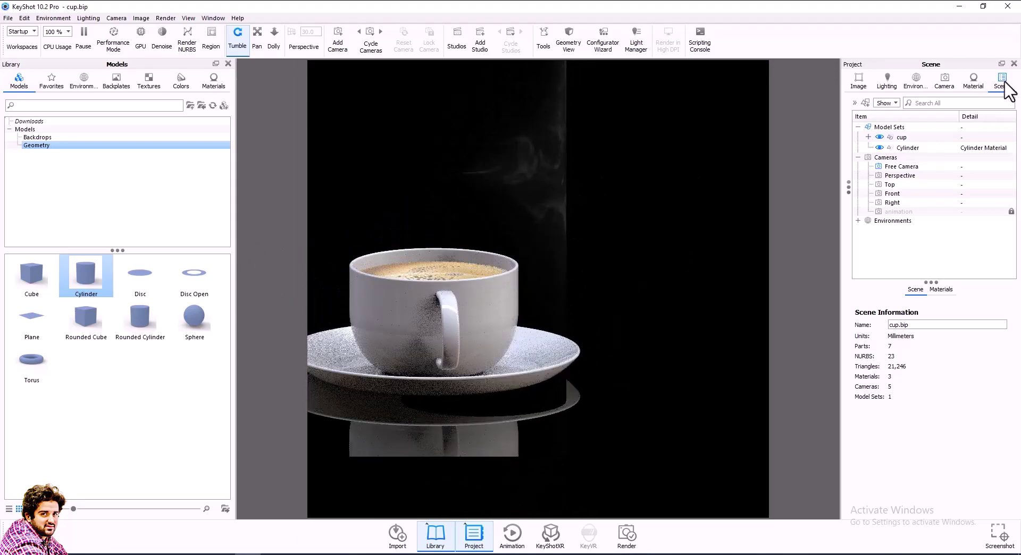
# Step: Move the Cylinder along Z to -39.8166 so it surrounds the cup, and confirm
pyautogui.click(864, 148)
pyautogui.rightClick(864, 148)
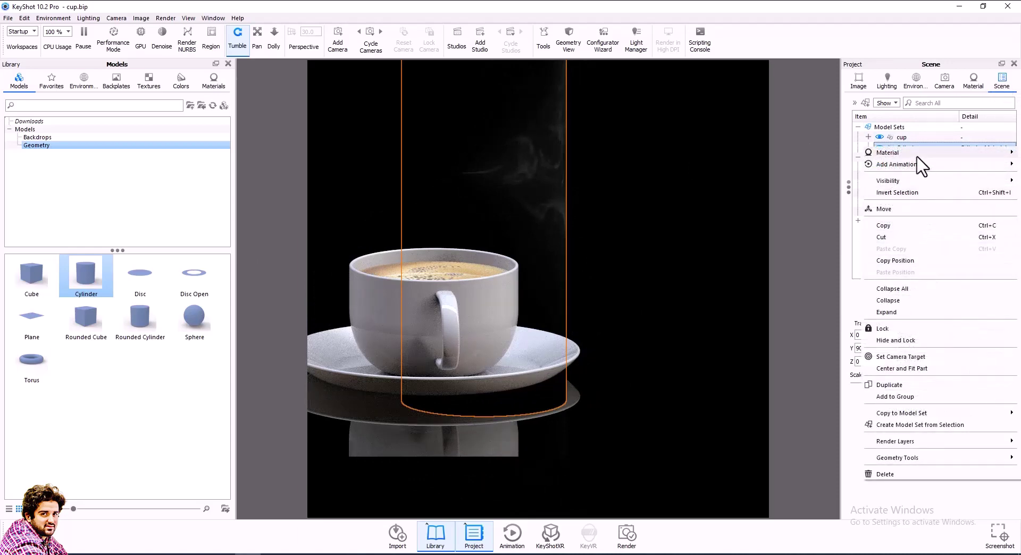
pyautogui.click(904, 210)
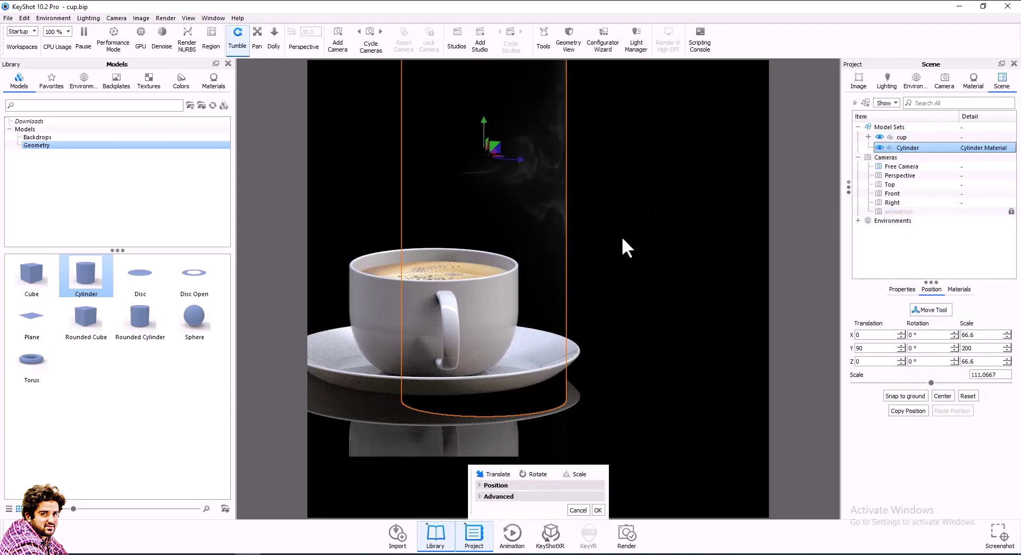
pyautogui.moveTo(519, 161); pyautogui.dragTo(423, 146)
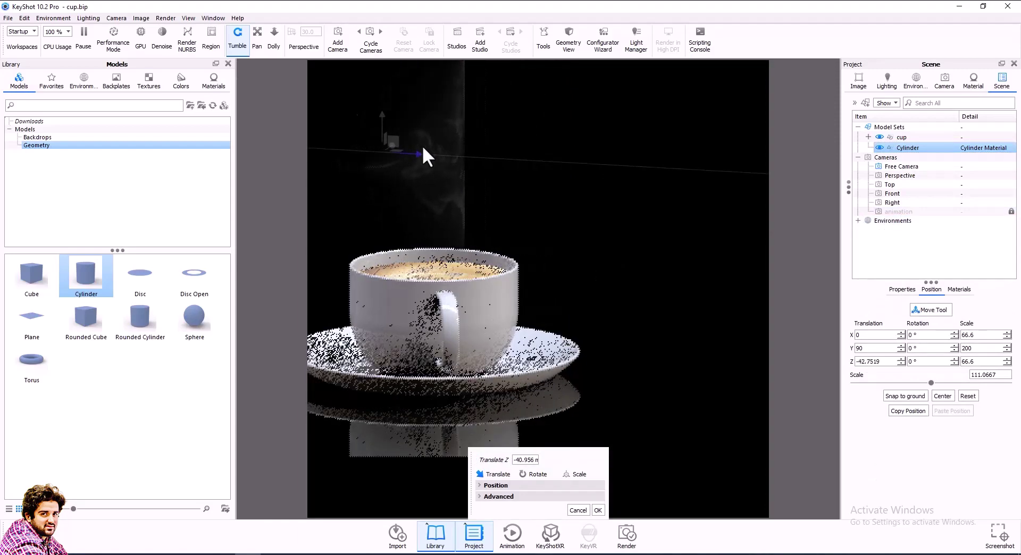
pyautogui.moveTo(607, 300); pyautogui.dragTo(441, 274)
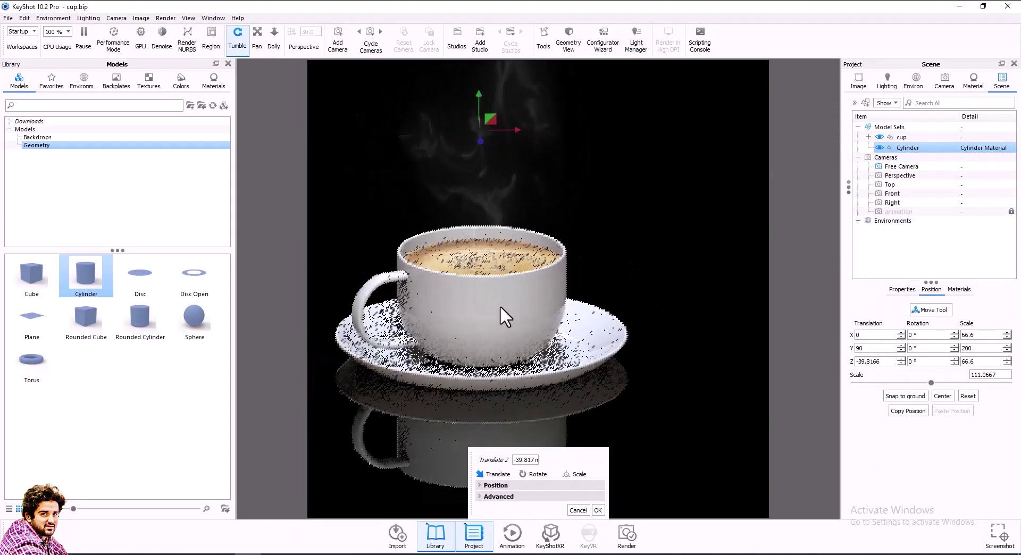
pyautogui.click(597, 510)
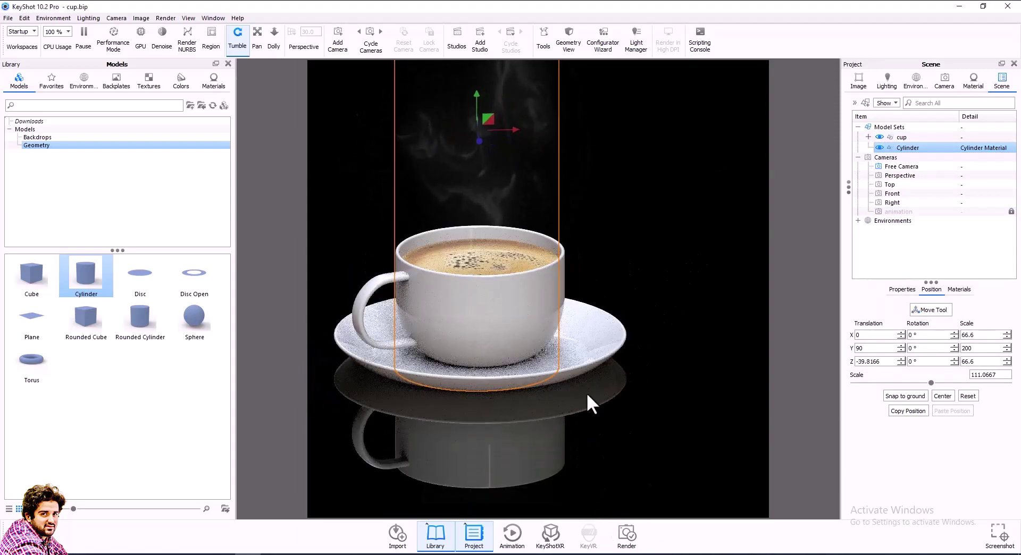
pyautogui.scroll(-3, 586, 393)
# Step: Zoom in and level the camera for a close, straight view of the cup and saucer
pyautogui.moveTo(555, 344); pyautogui.dragTo(551, 348)
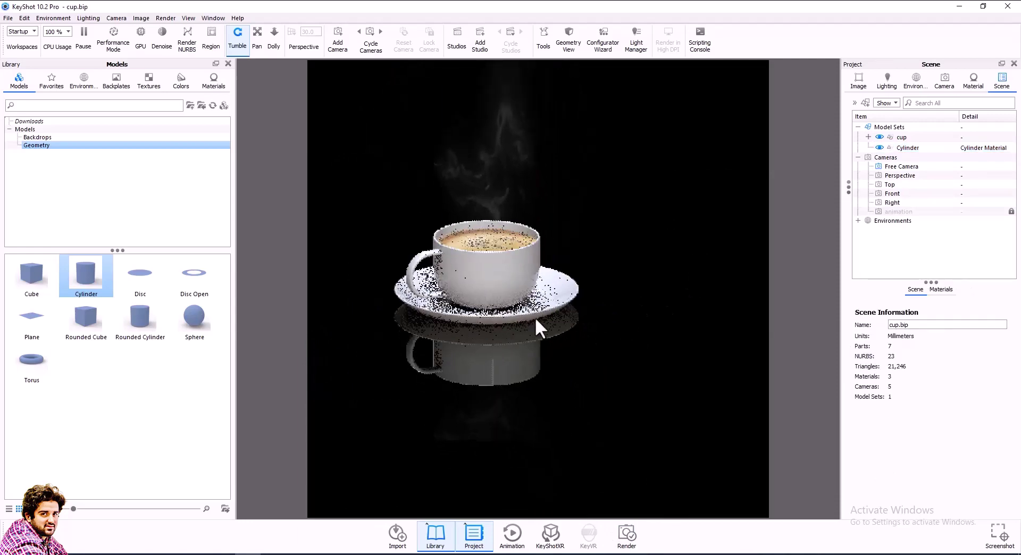
pyautogui.scroll(2, 544, 355)
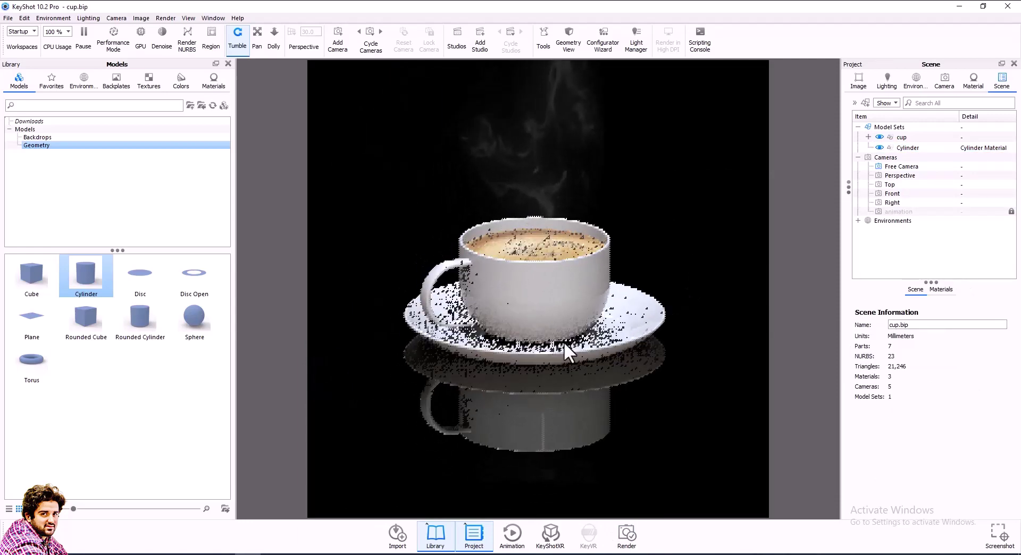
pyautogui.moveTo(555, 349)
pyautogui.mouseDown()
pyautogui.moveTo(565, 328)
pyautogui.moveTo(542, 355)
pyautogui.mouseUp()
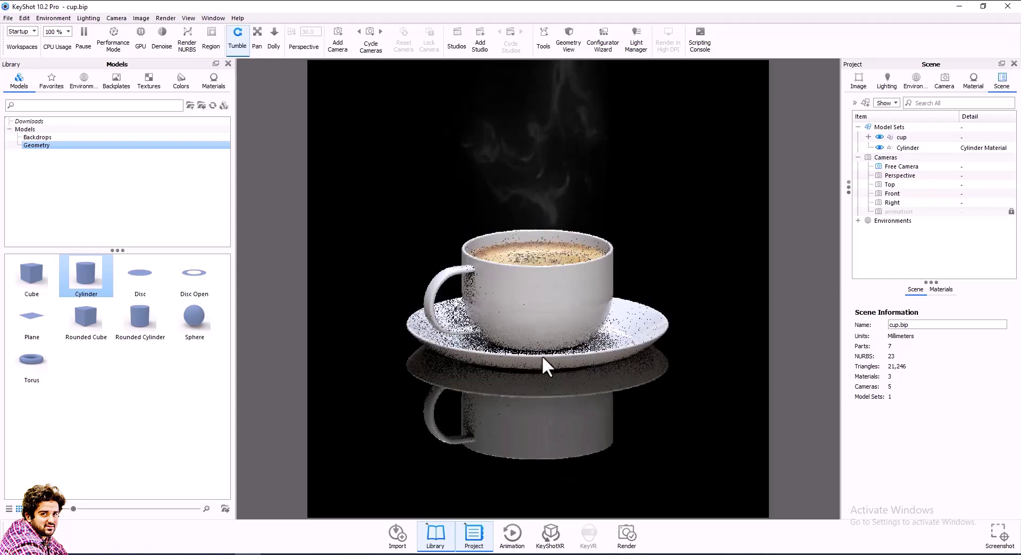
pyautogui.scroll(1, 541, 355)
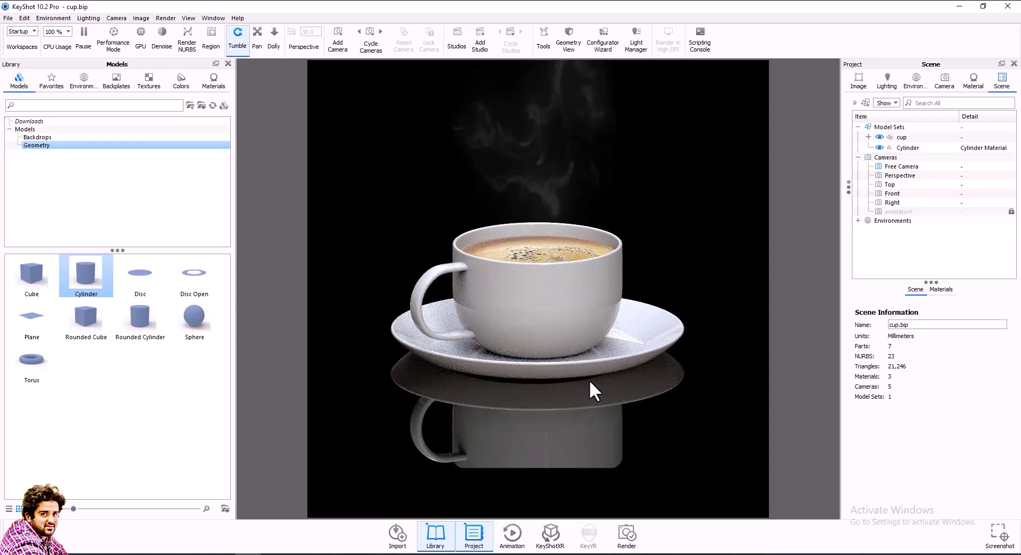